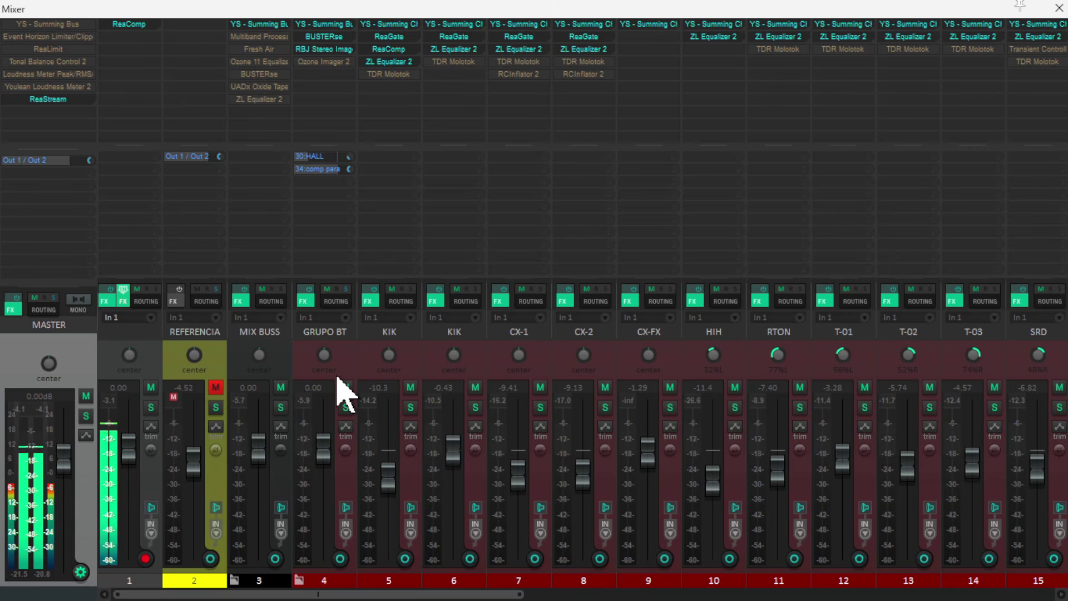
# - Compare the drums with effects bypassed and enabled on all tracks from GRUPO BT through OVH LR, leaving the effects enabled
pyautogui.click(347, 370)
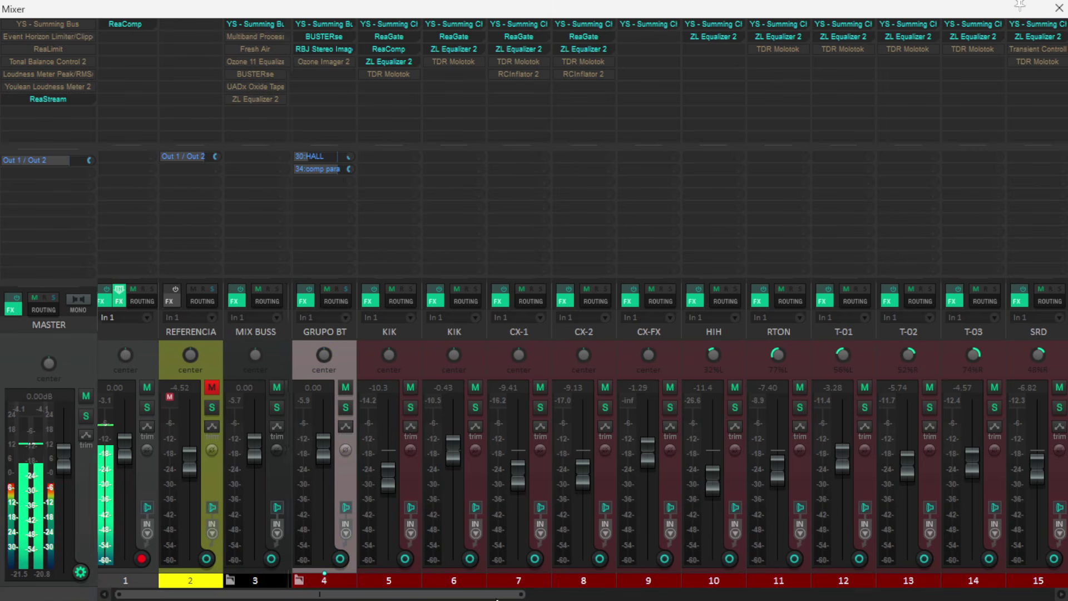
pyautogui.moveTo(495, 594); pyautogui.dragTo(765, 591)
pyautogui.keyDown('shift'); pyautogui.click(479, 356); pyautogui.keyUp('shift')
pyautogui.moveTo(564, 594); pyautogui.dragTo(297, 598)
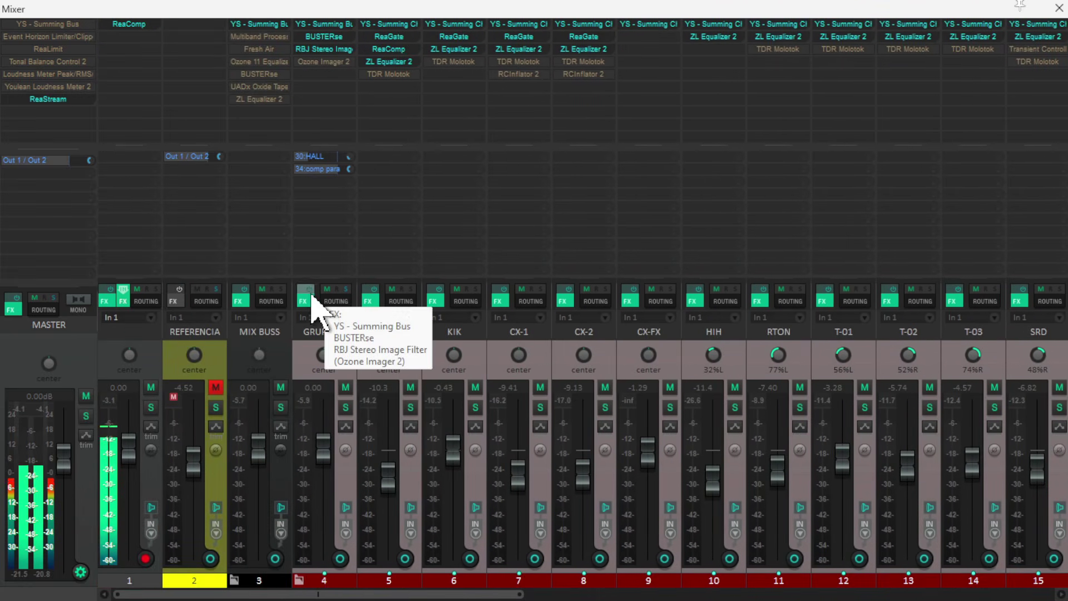
pyautogui.keyDown('ctrl'); pyautogui.click(312, 297); pyautogui.keyUp('ctrl')
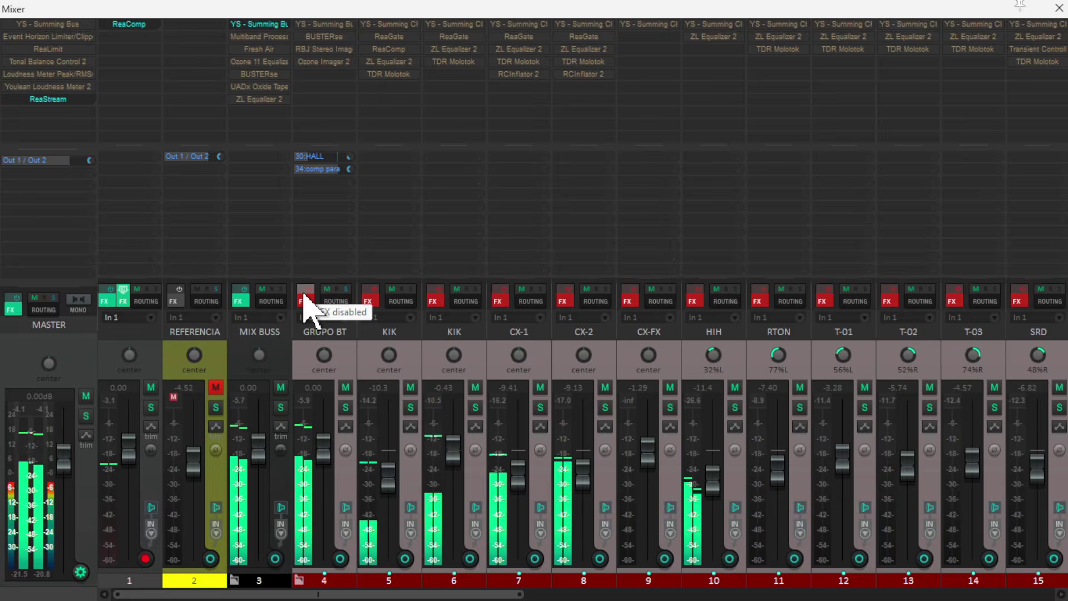
pyautogui.click(304, 294)
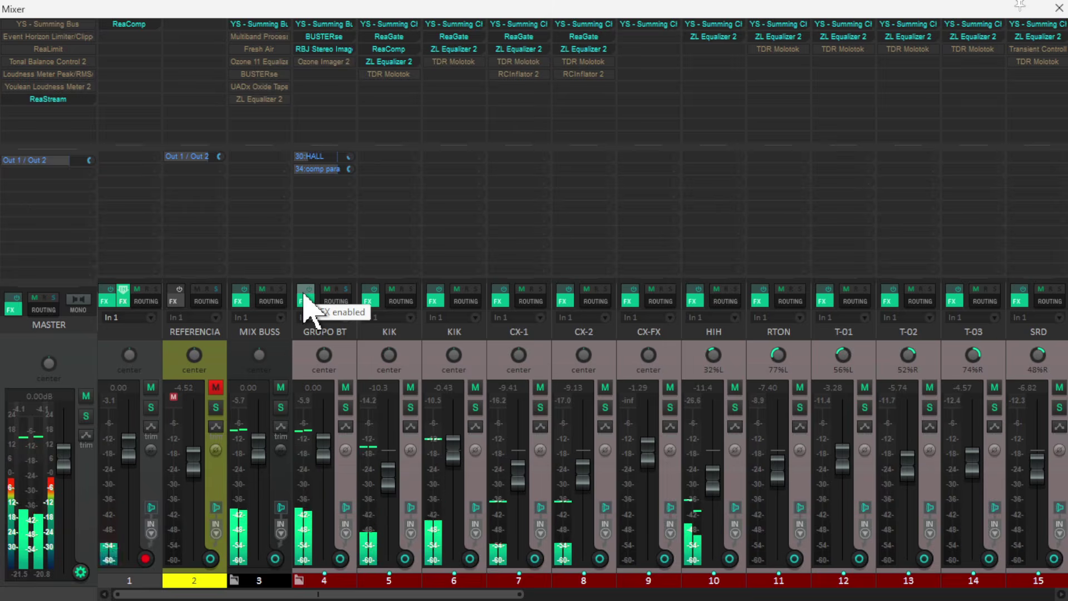
pyautogui.click(304, 295)
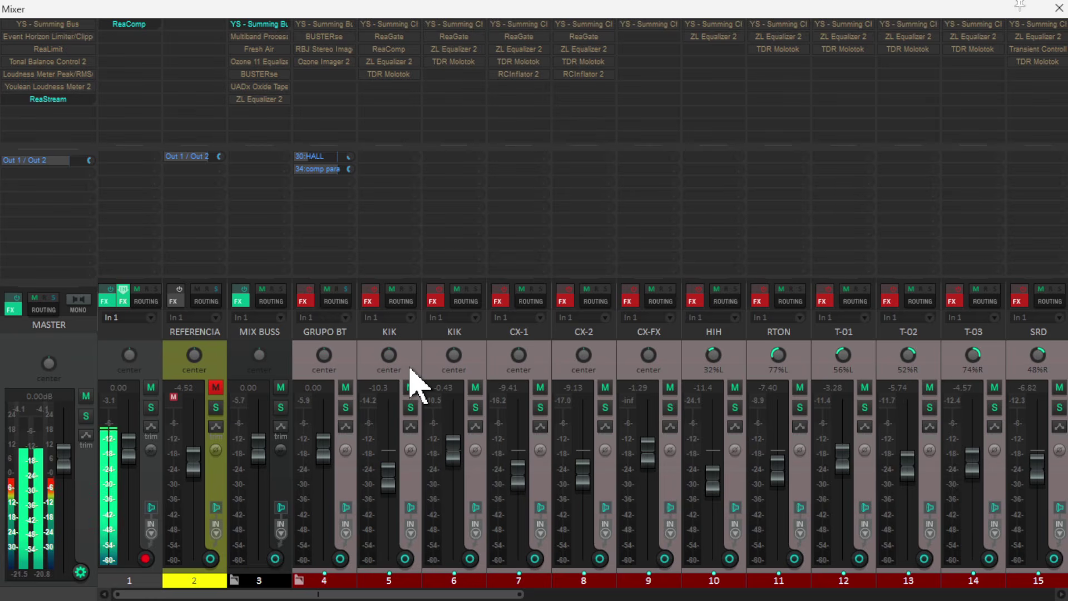
pyautogui.click(305, 293)
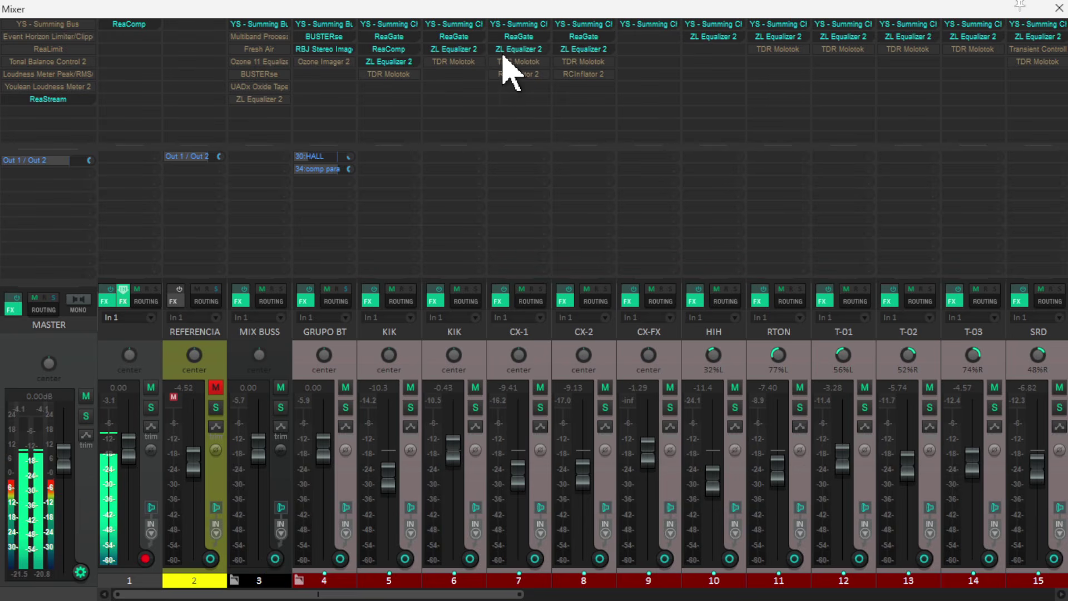
# - Unmute the BASS track and enable its effects chain
pyautogui.moveTo(457, 593); pyautogui.dragTo(761, 594)
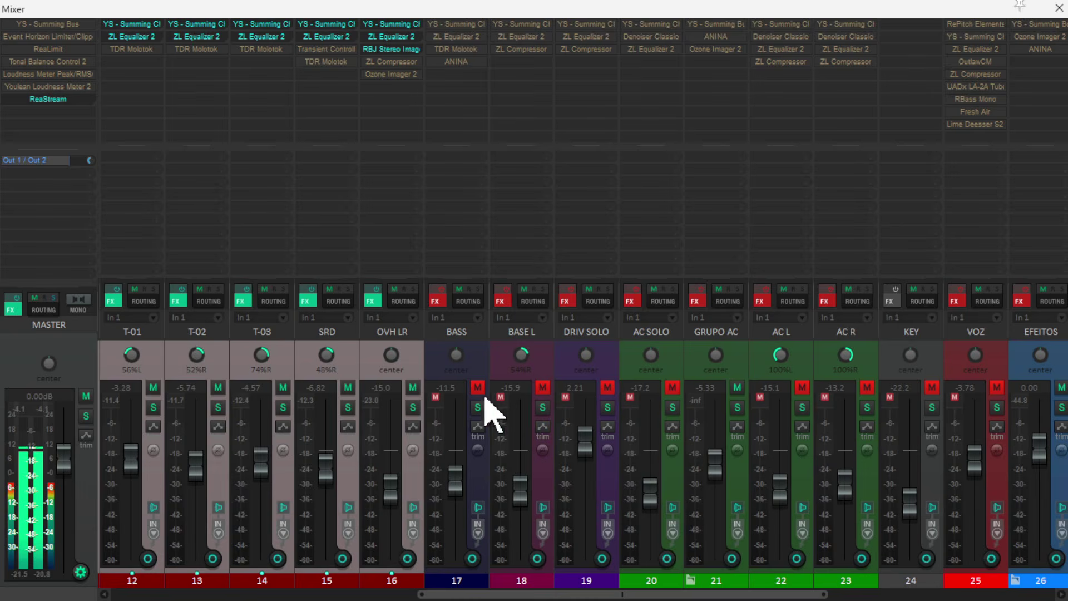
pyautogui.click(479, 361)
pyautogui.click(478, 388)
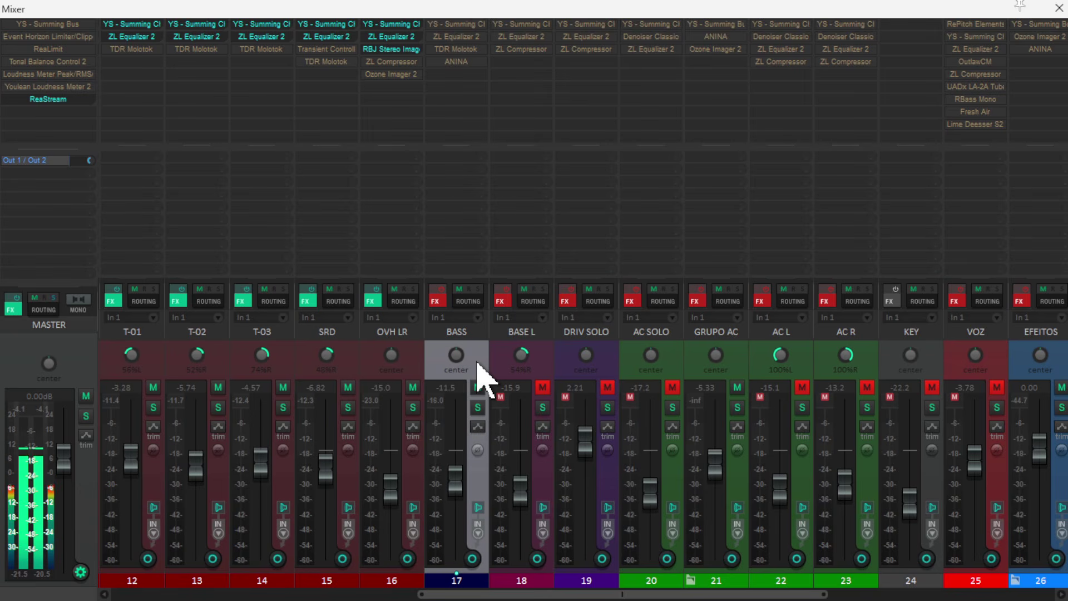
pyautogui.click(441, 290)
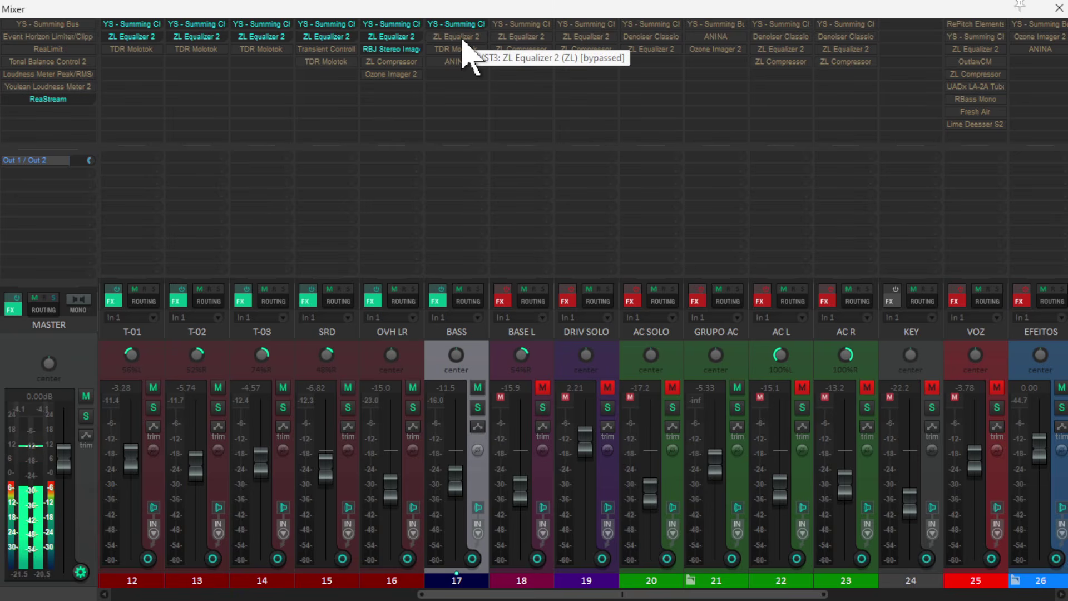
# - Open ZL Equalizer 2 on the BASS track, reset it to the factory default, and close its window
pyautogui.click(529, 60)
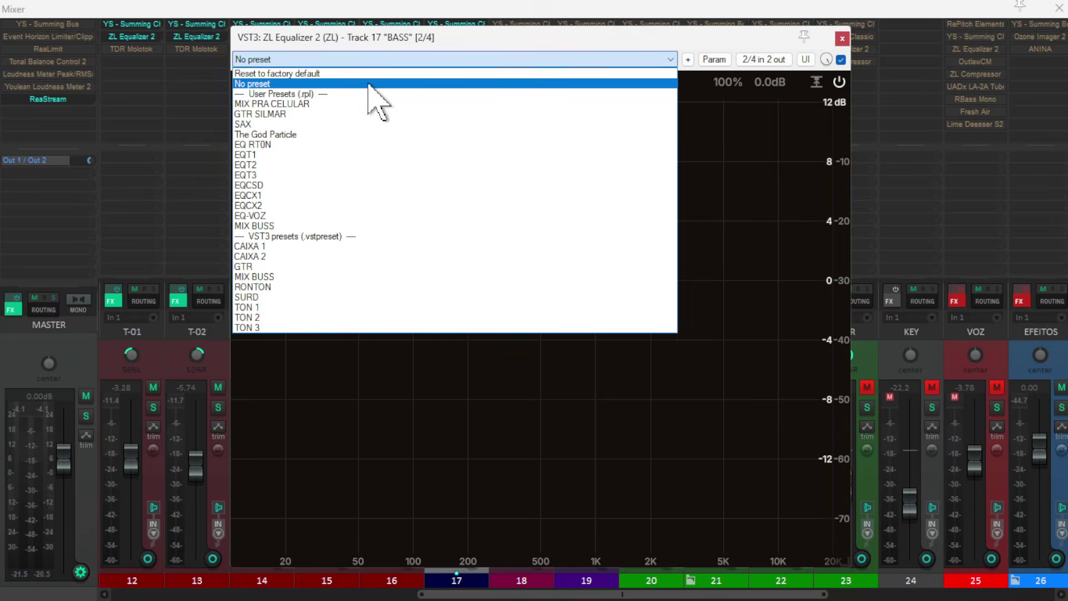
pyautogui.click(324, 73)
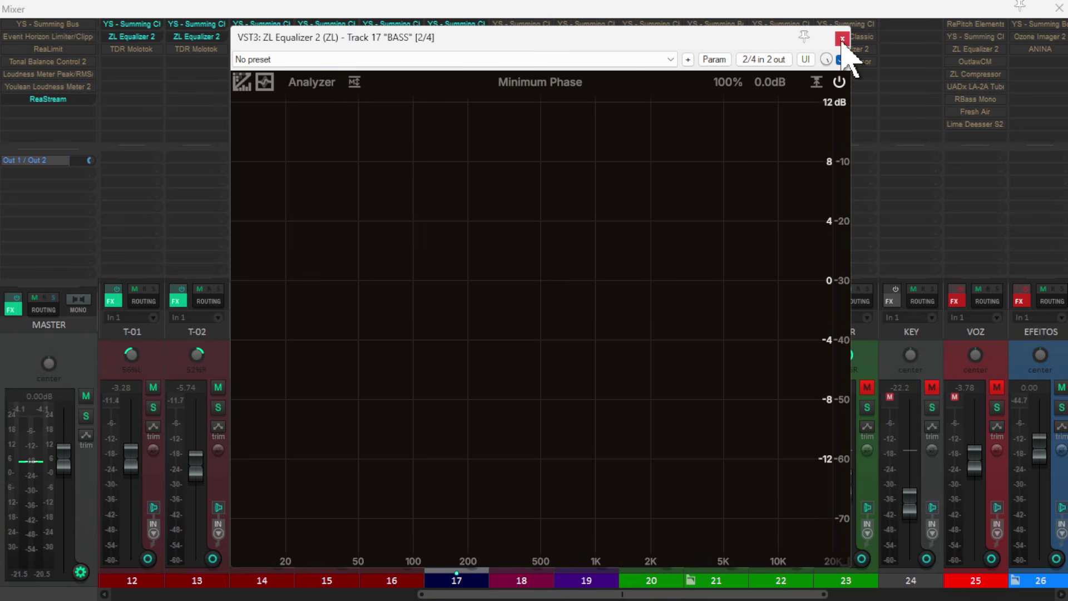
pyautogui.press('space')
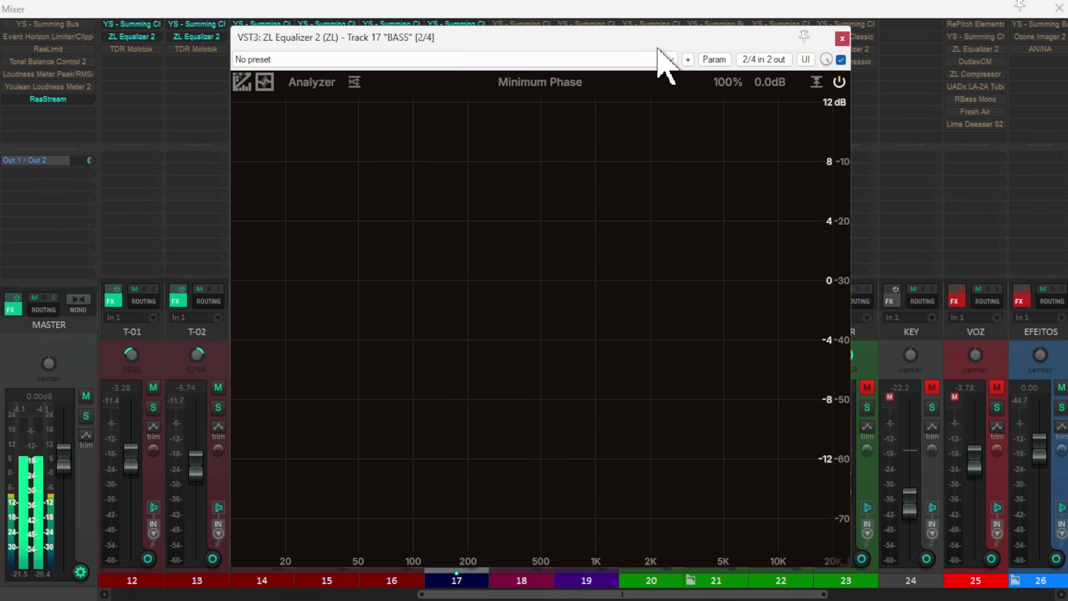
pyautogui.moveTo(659, 46); pyautogui.dragTo(719, 42)
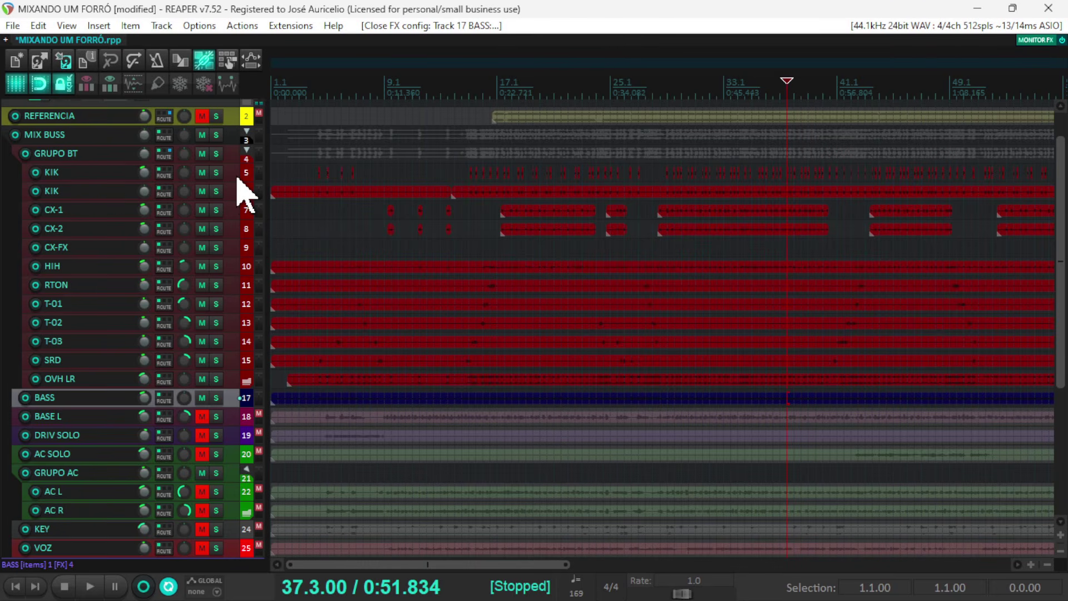
# - Insert a new track at the start of the GRUPO BT folder and nest both KIK tracks inside it
pyautogui.scroll(-6, 228, 301)
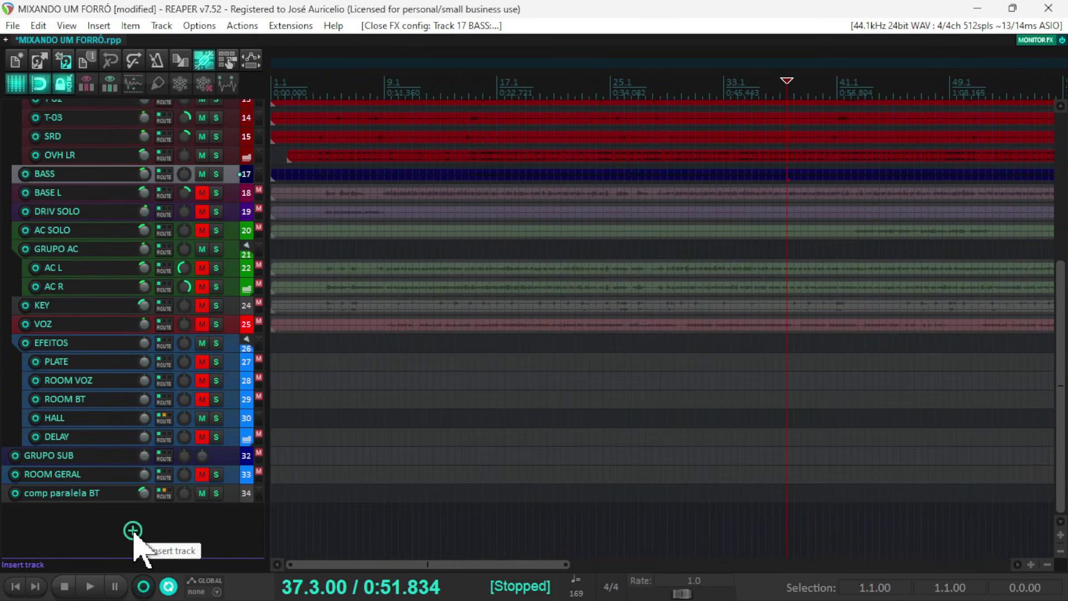
pyautogui.click(132, 530)
pyautogui.moveTo(231, 516); pyautogui.dragTo(210, 179)
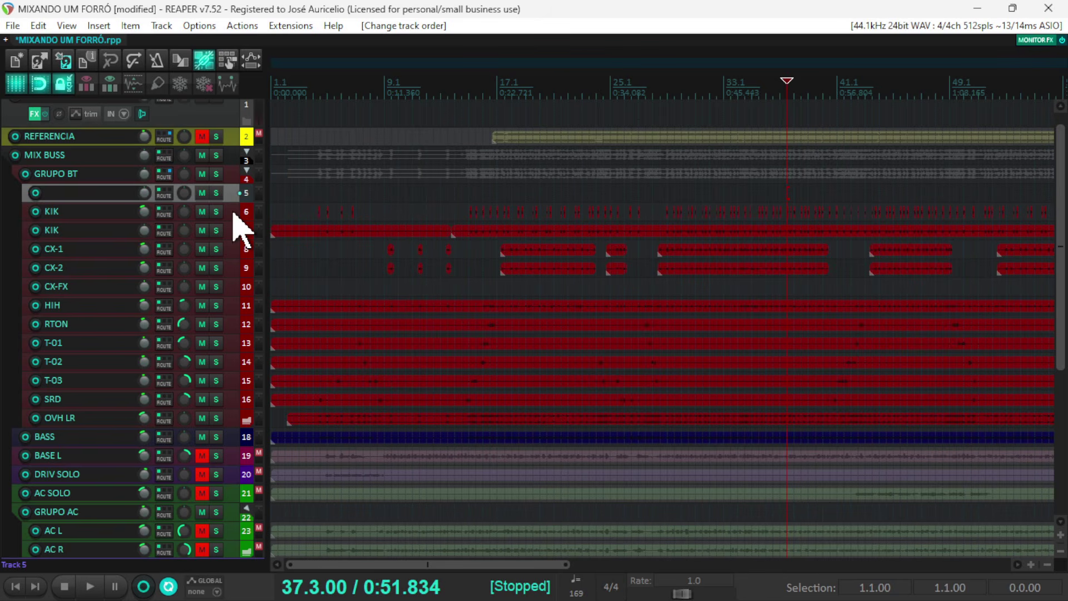
pyautogui.click(234, 214)
pyautogui.keyDown('ctrl'); pyautogui.click(233, 233); pyautogui.keyUp('ctrl')
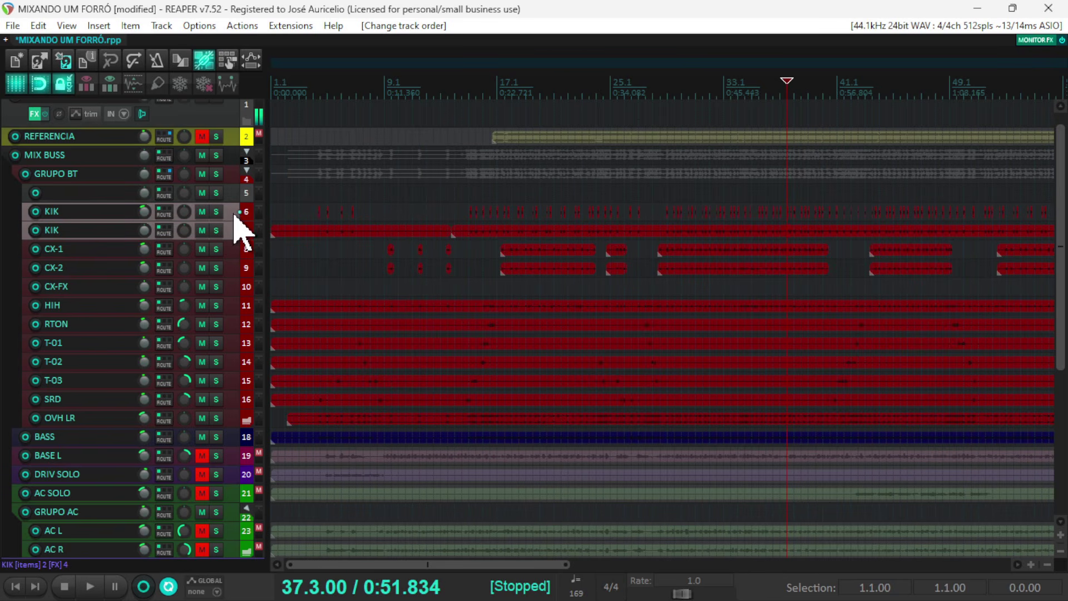
pyautogui.moveTo(234, 209)
pyautogui.mouseDown()
pyautogui.moveTo(244, 189)
pyautogui.moveTo(233, 189)
pyautogui.mouseUp()
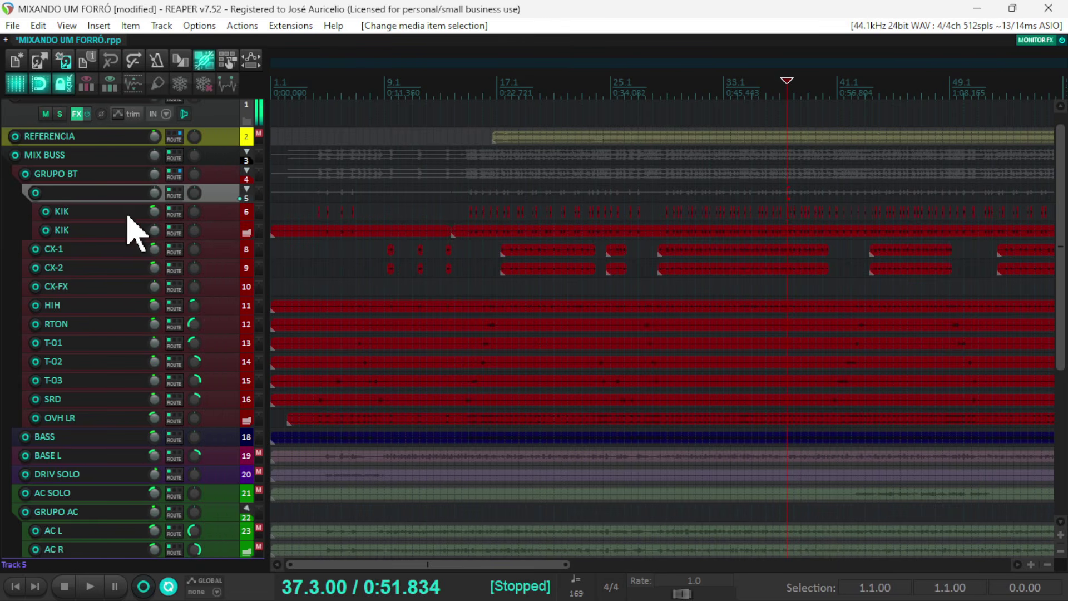
# - Freeze the new kick folder track to mono and rename it KIK
pyautogui.rightClick(214, 198)
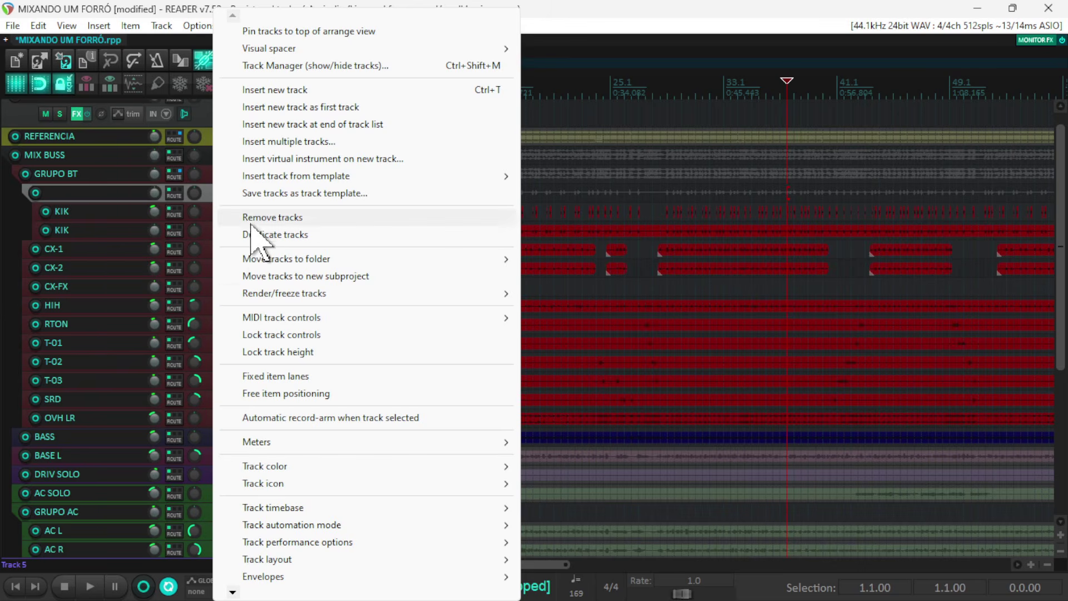
pyautogui.moveTo(285, 293)
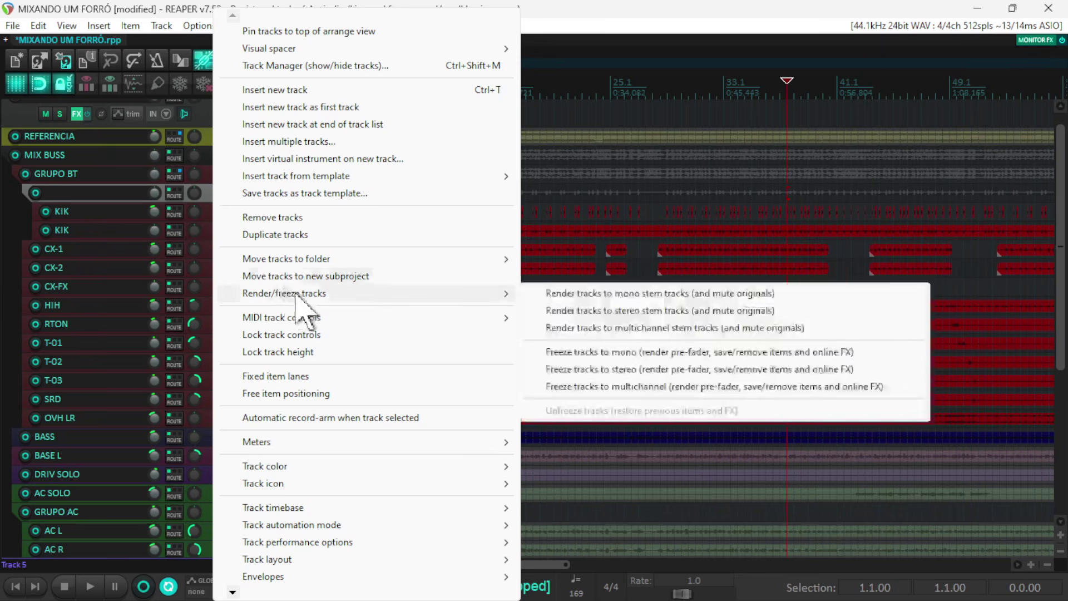
pyautogui.click(603, 352)
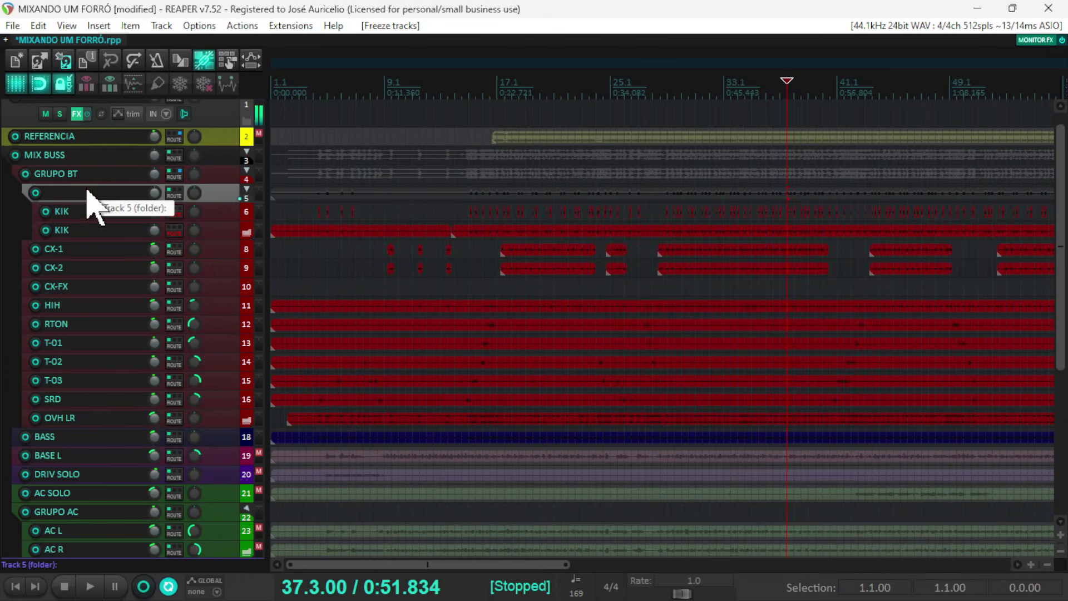
pyautogui.doubleClick(87, 192)
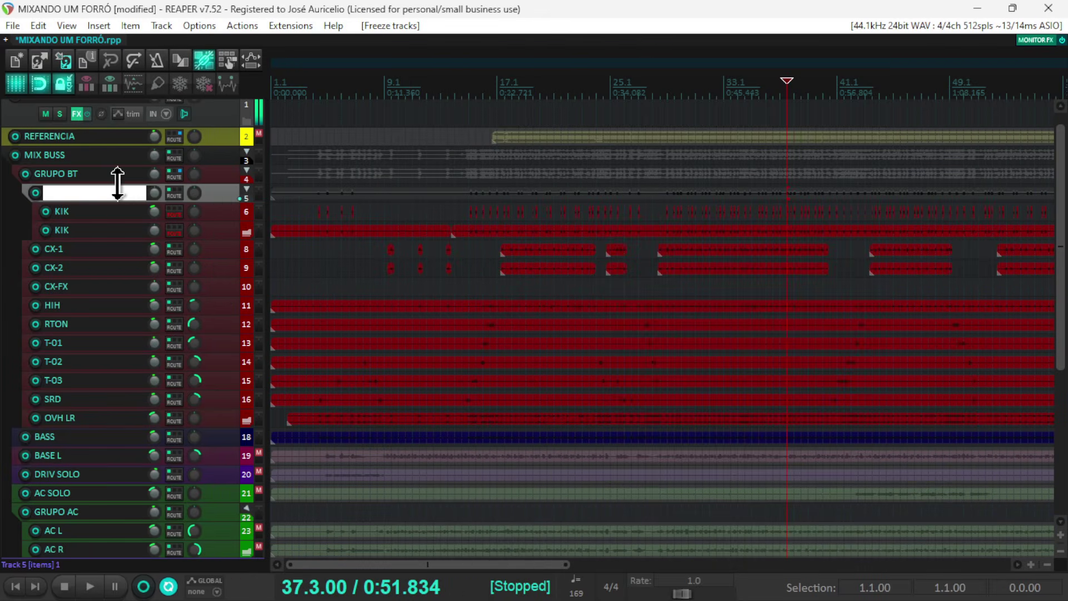
# - Move the two original KIK tracks out of the frozen KIK folder track and delete them
pyautogui.click(216, 215)
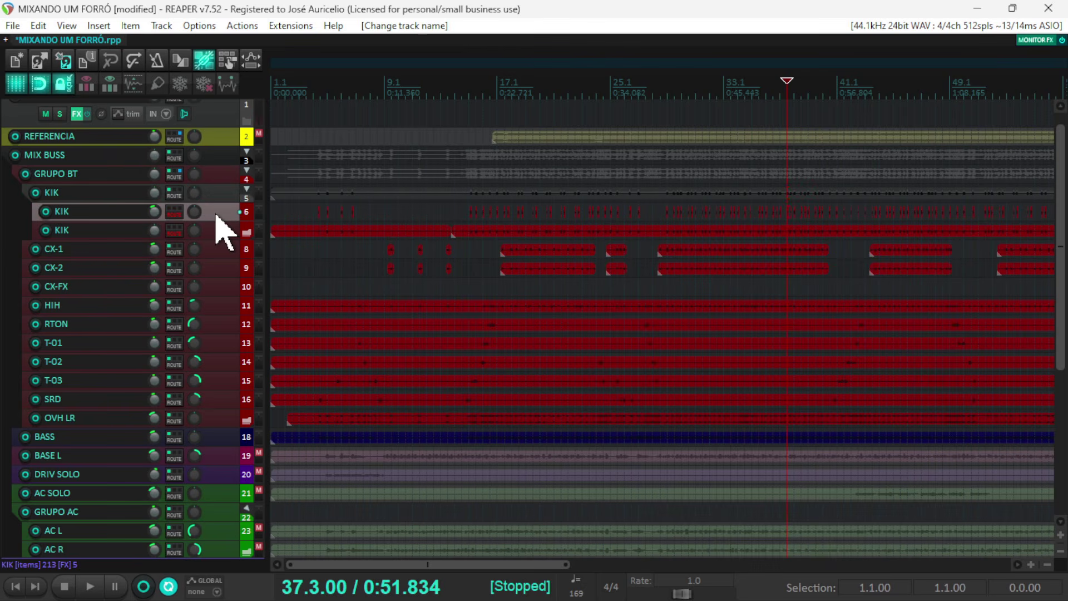
pyautogui.moveTo(216, 216); pyautogui.dragTo(185, 220)
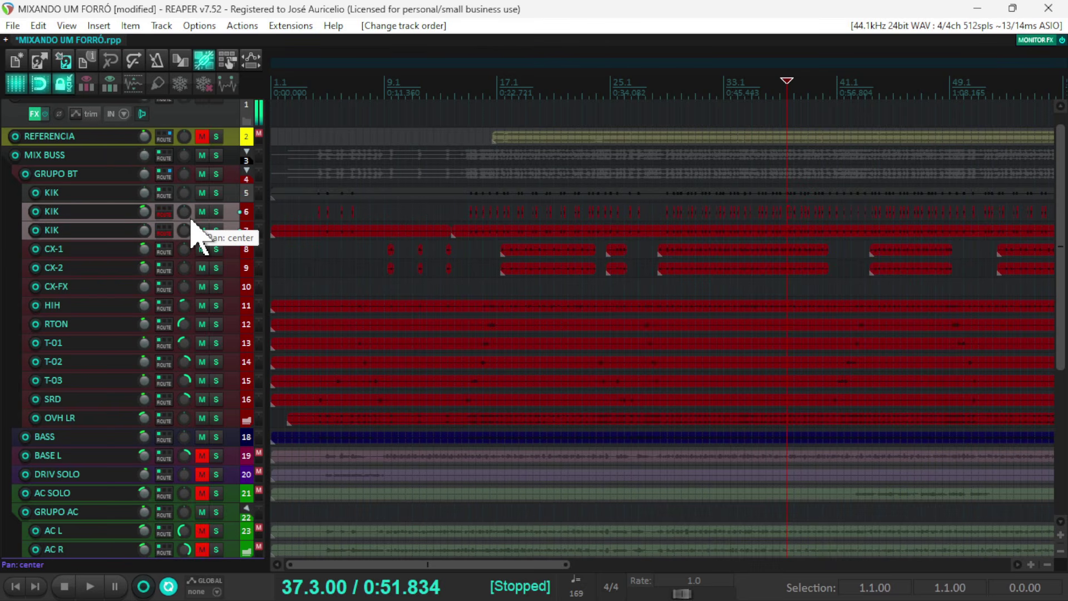
pyautogui.press('Delete')
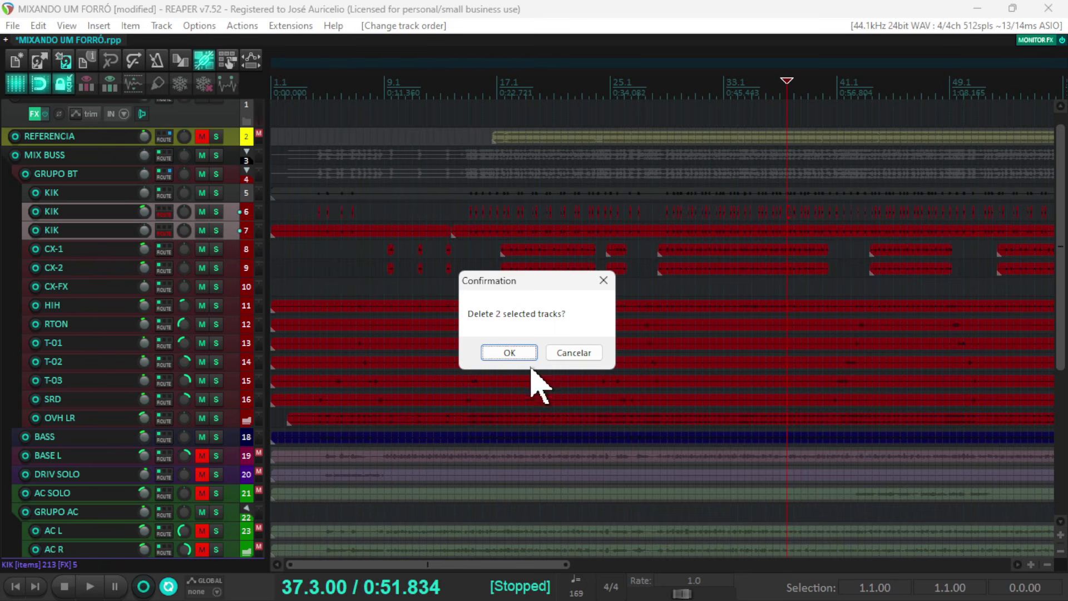
pyautogui.click(509, 353)
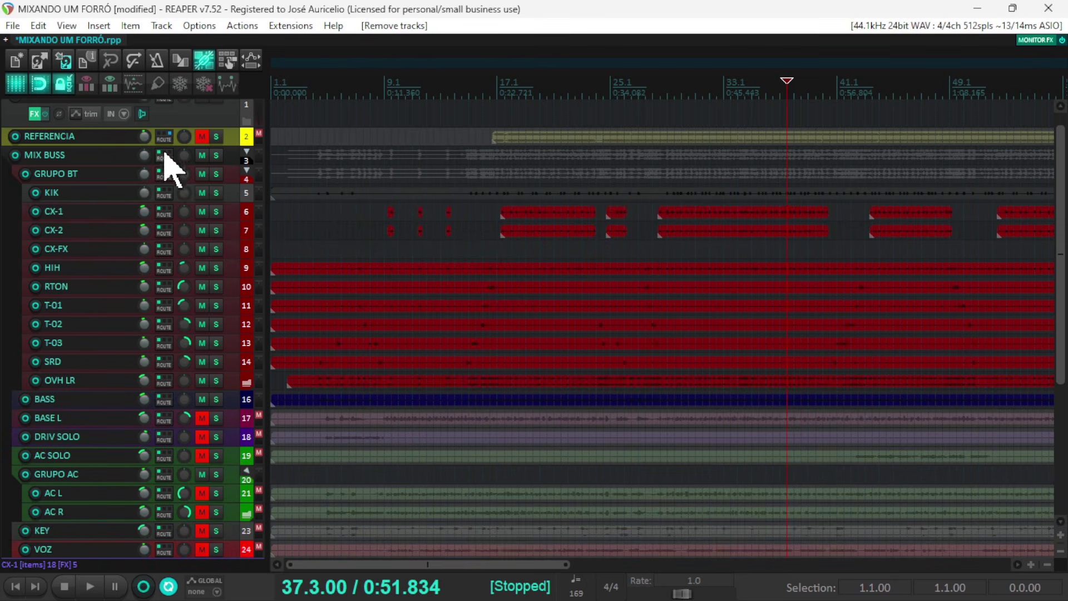
# - Audition the frozen KIK track in solo with its lane enlarged, then clear the solo, restore the lane height and stop playback
pyautogui.click(216, 193)
pyautogui.press('space')
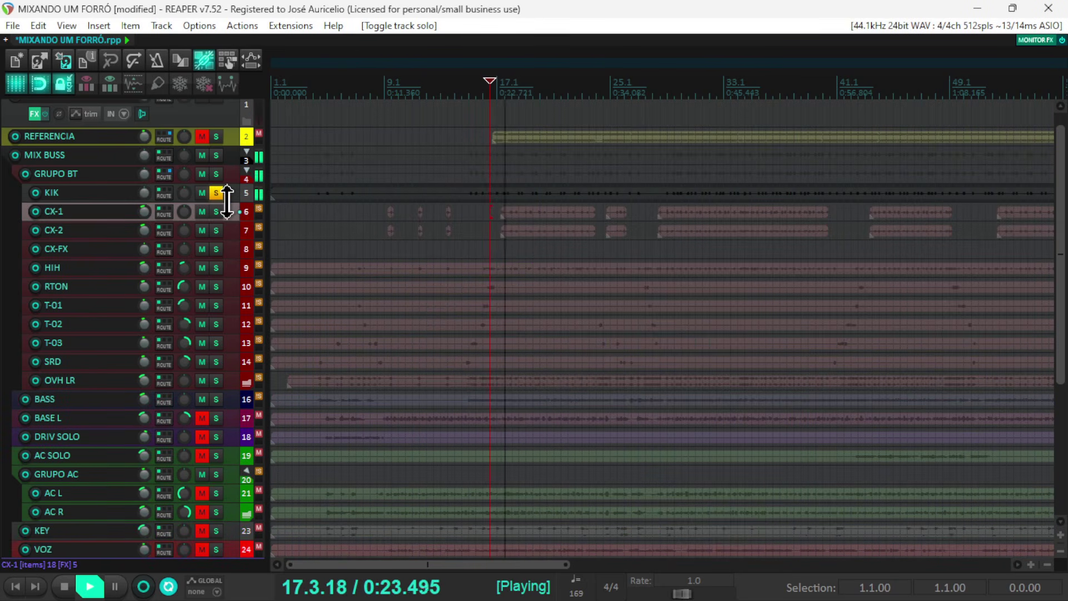
pyautogui.moveTo(227, 202); pyautogui.dragTo(228, 256)
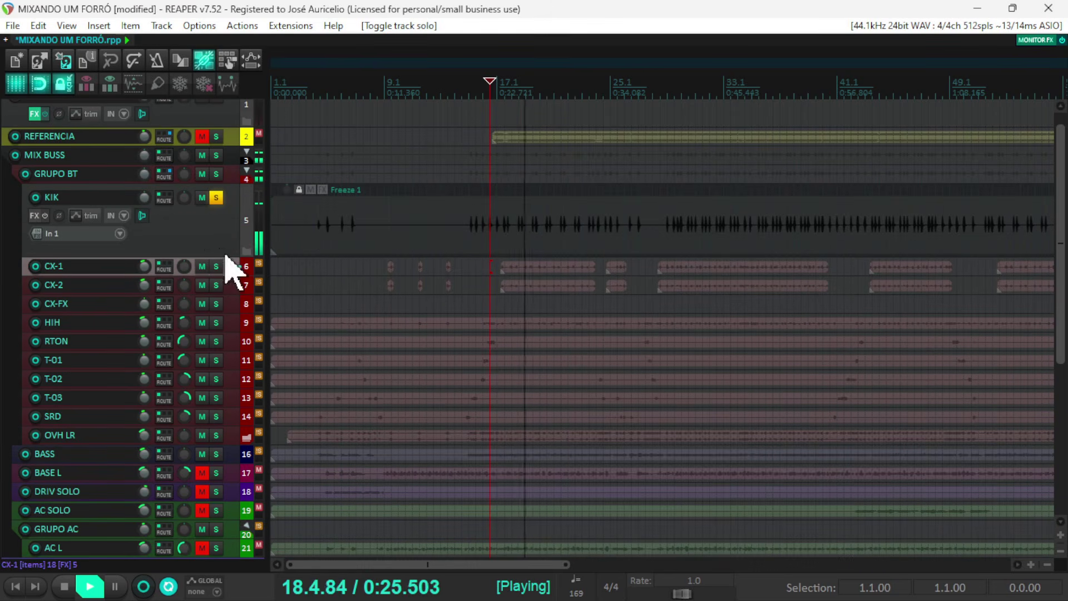
pyautogui.click(216, 199)
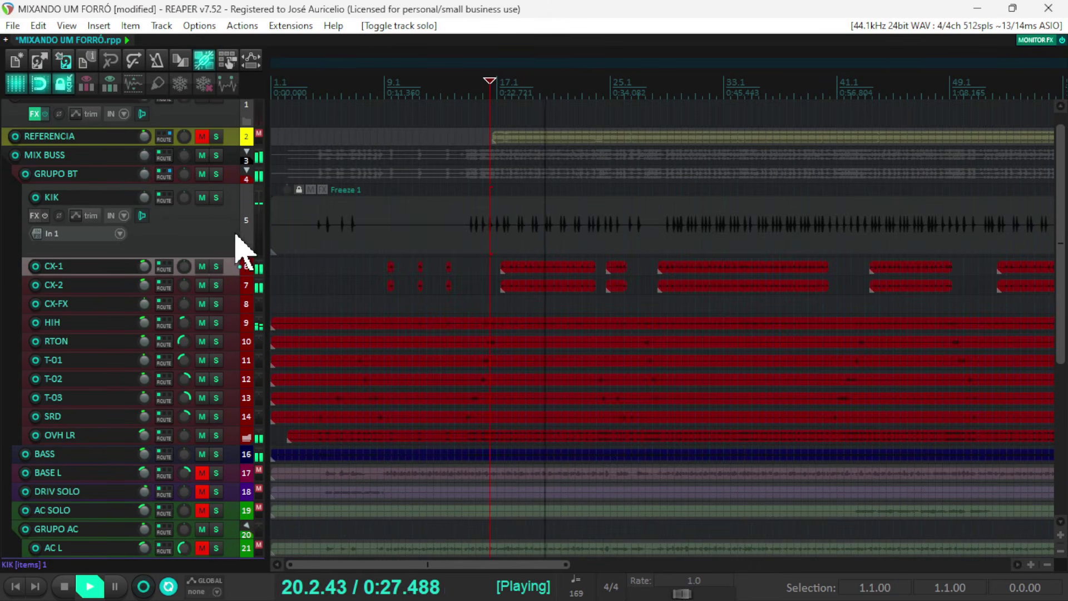
pyautogui.moveTo(225, 255); pyautogui.dragTo(228, 202)
pyautogui.press('space')
# - Open BASS's ZL Equalizer 2 from the mixer and create a sidechain send from KIK to it
pyautogui.hotkey('ctrl', 'm')
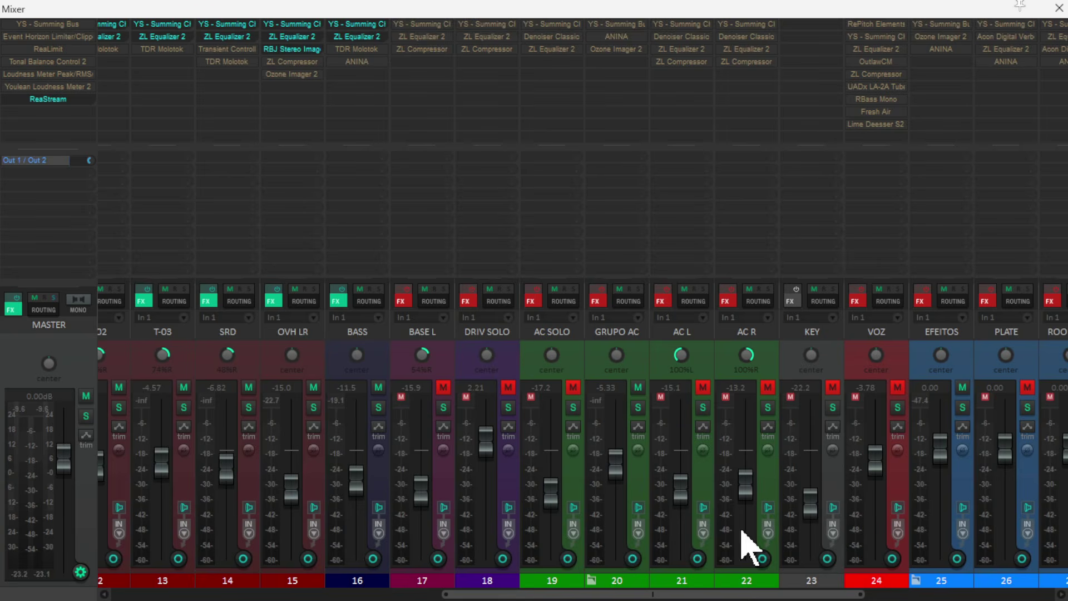
pyautogui.click(357, 37)
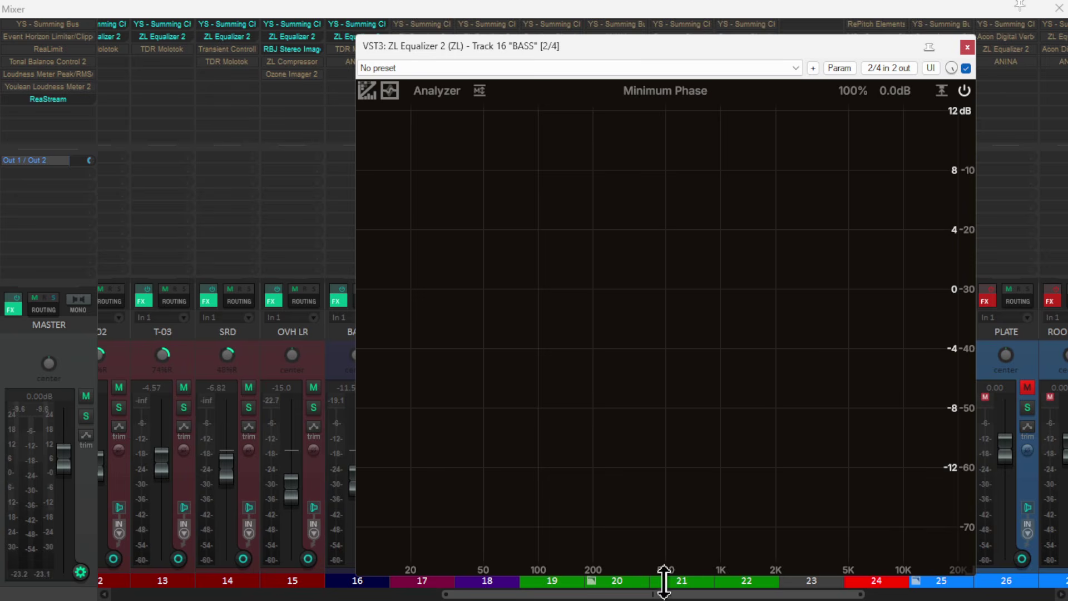
pyautogui.moveTo(664, 582); pyautogui.dragTo(392, 599)
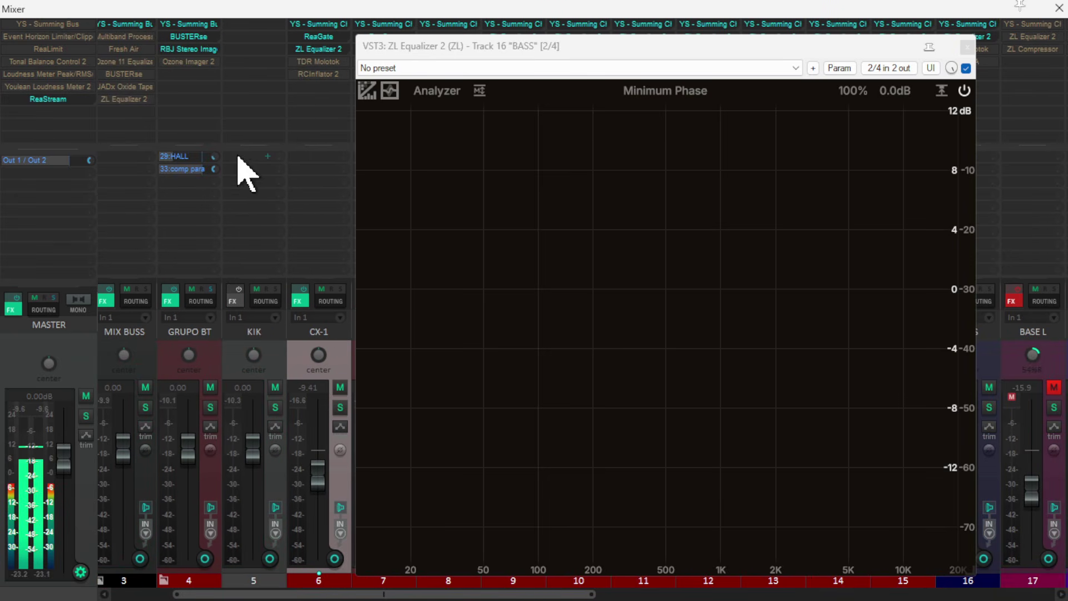
pyautogui.moveTo(239, 158); pyautogui.dragTo(618, 231)
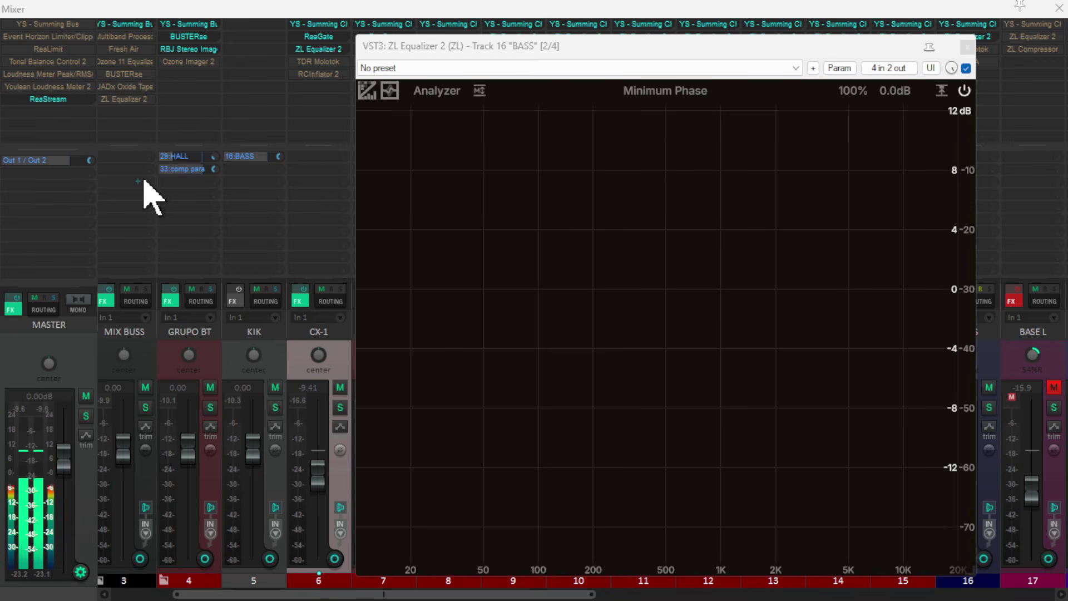
# - Check the channel routing of the KIK send to BASS, and examine both signals in the BASS equalizer's spectrum during playback
pyautogui.click(240, 158)
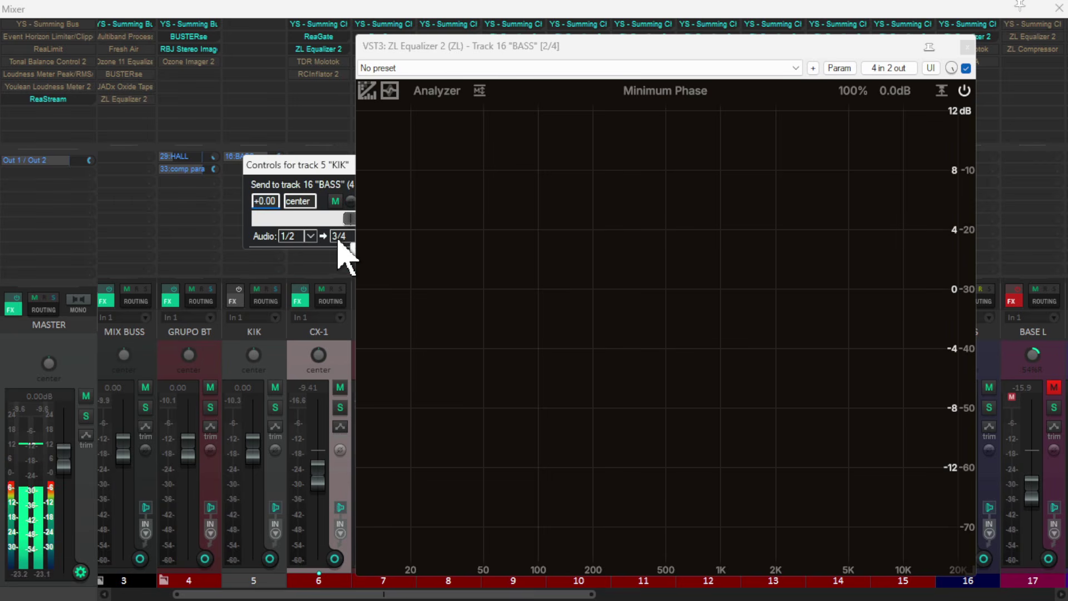
pyautogui.moveTo(320, 161); pyautogui.dragTo(156, 159)
pyautogui.click(275, 166)
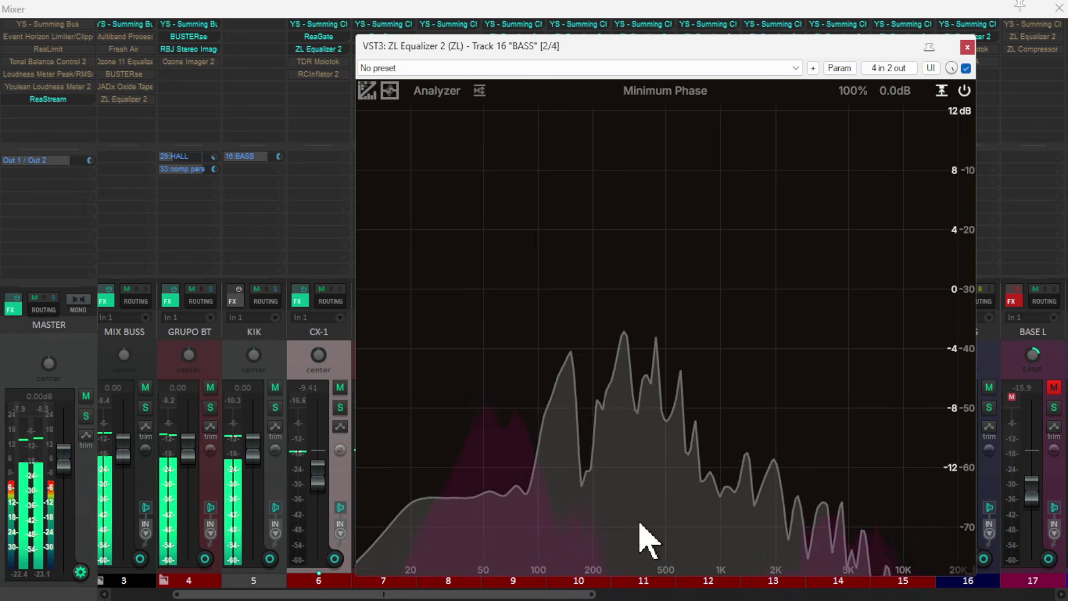
pyautogui.press('space')
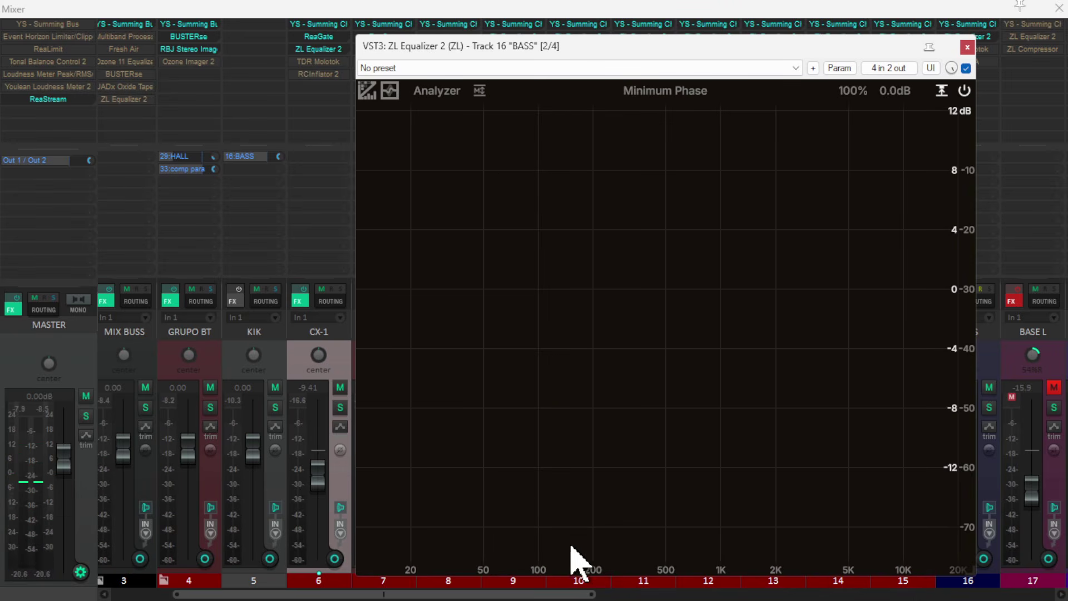
# - Show the analyzer settings in the BASS equalizer and examine the kick and bass low-frequency overlap during playback
pyautogui.click(434, 92)
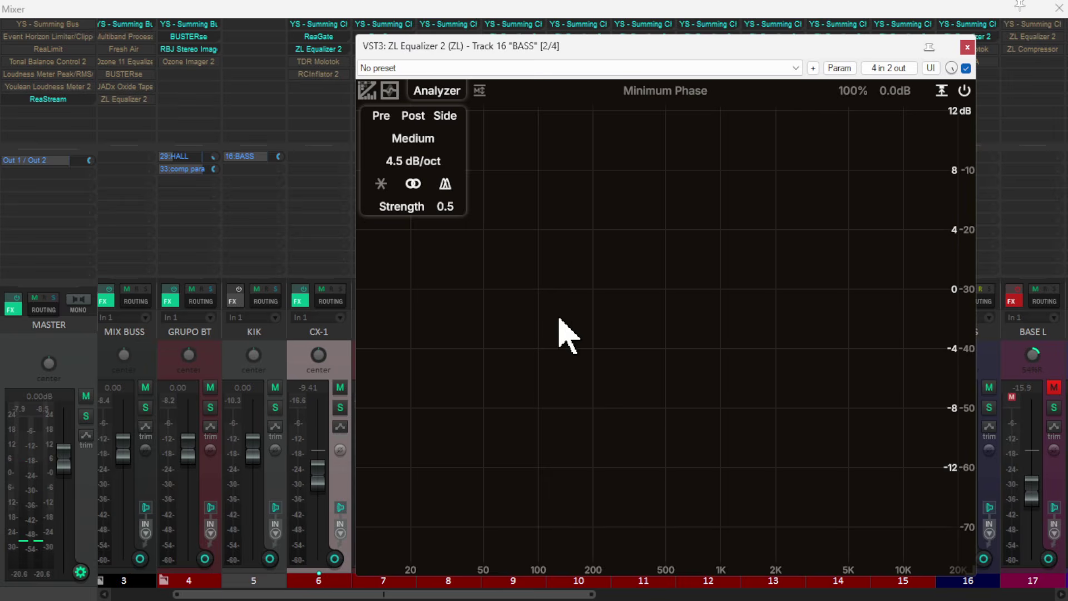
pyautogui.press('space')
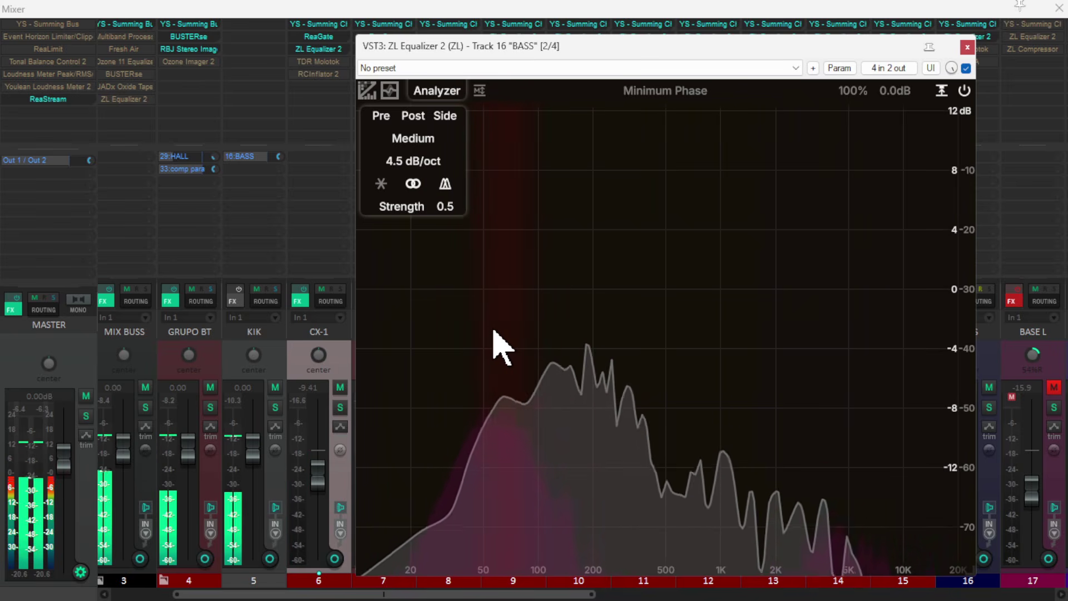
pyautogui.press('space')
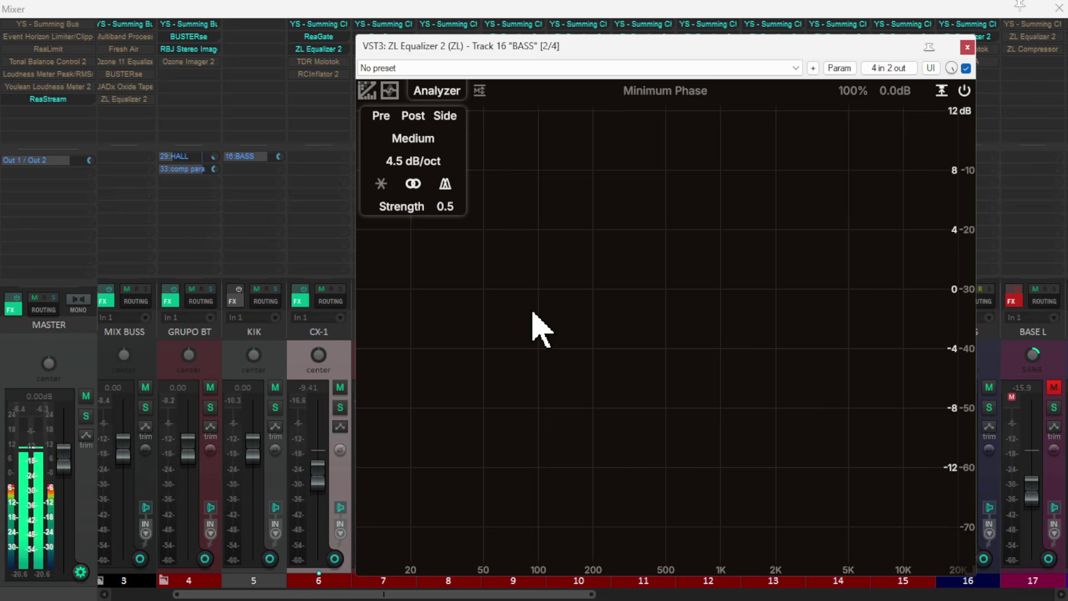
pyautogui.press('space')
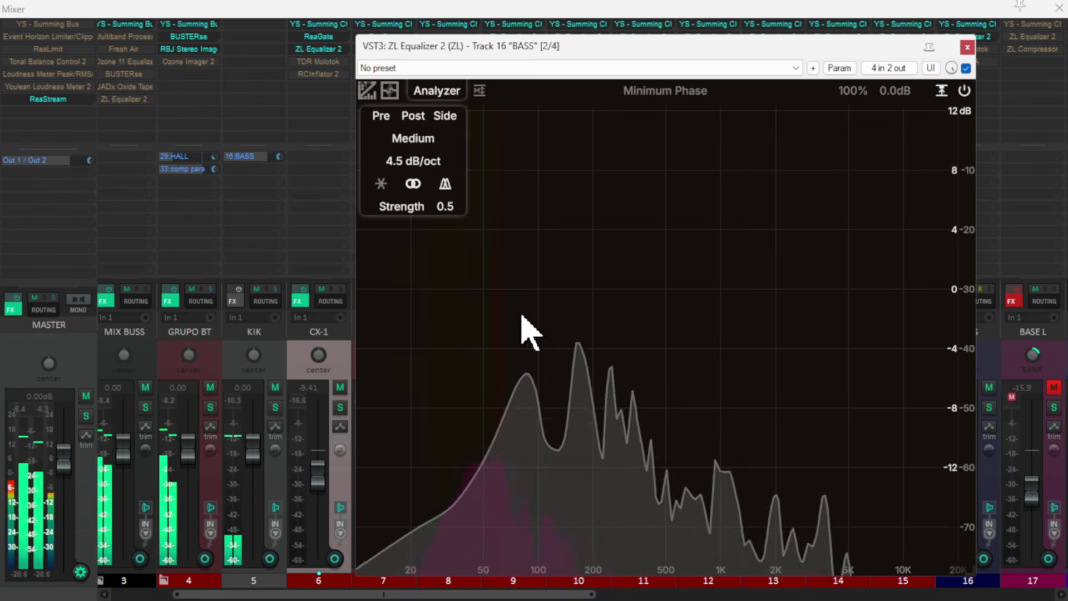
# - Add a peak band at 63.9 Hz to the BASS equalizer with -2.08 dB gain and a Q of 1.5
pyautogui.click(507, 287)
pyautogui.doubleClick(507, 284)
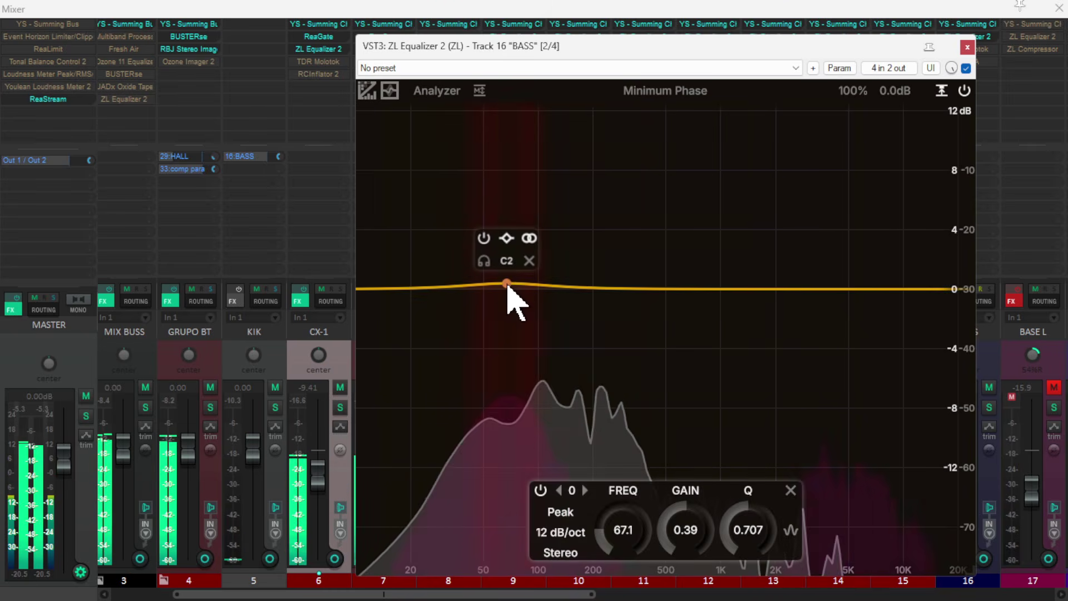
pyautogui.moveTo(507, 285); pyautogui.dragTo(506, 325)
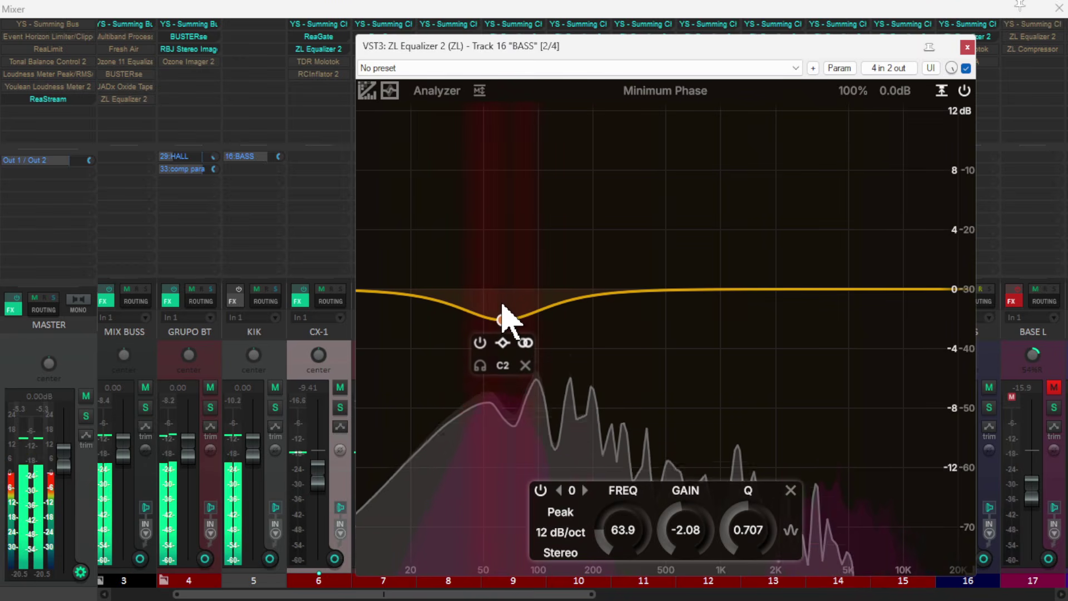
pyautogui.scroll(5, 504, 306)
pyautogui.scroll(-2, 503, 306)
pyautogui.scroll(-1, 502, 305)
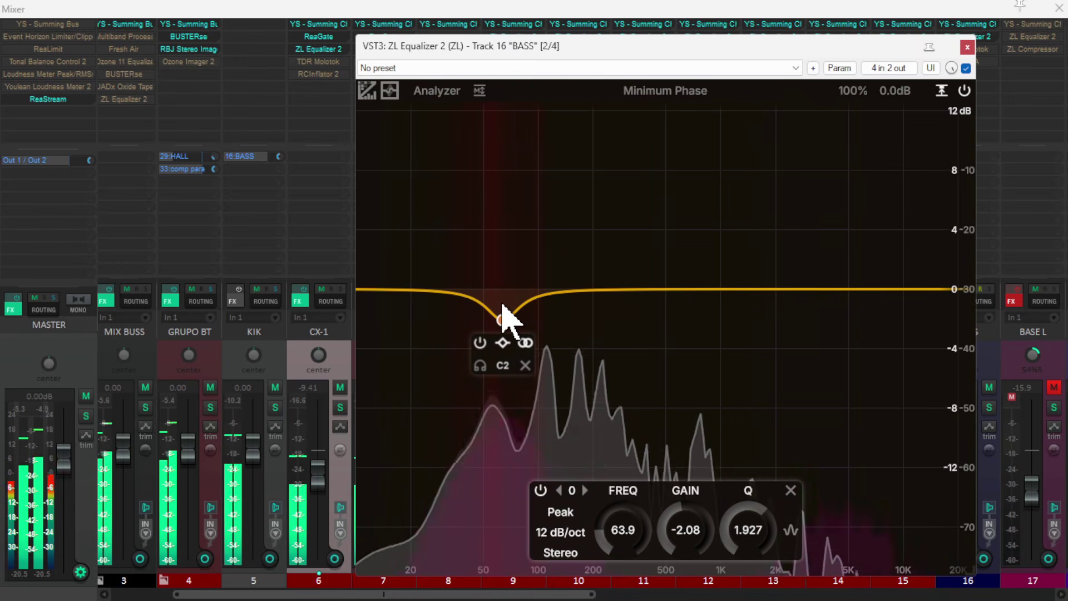
pyautogui.scroll(-1, 502, 305)
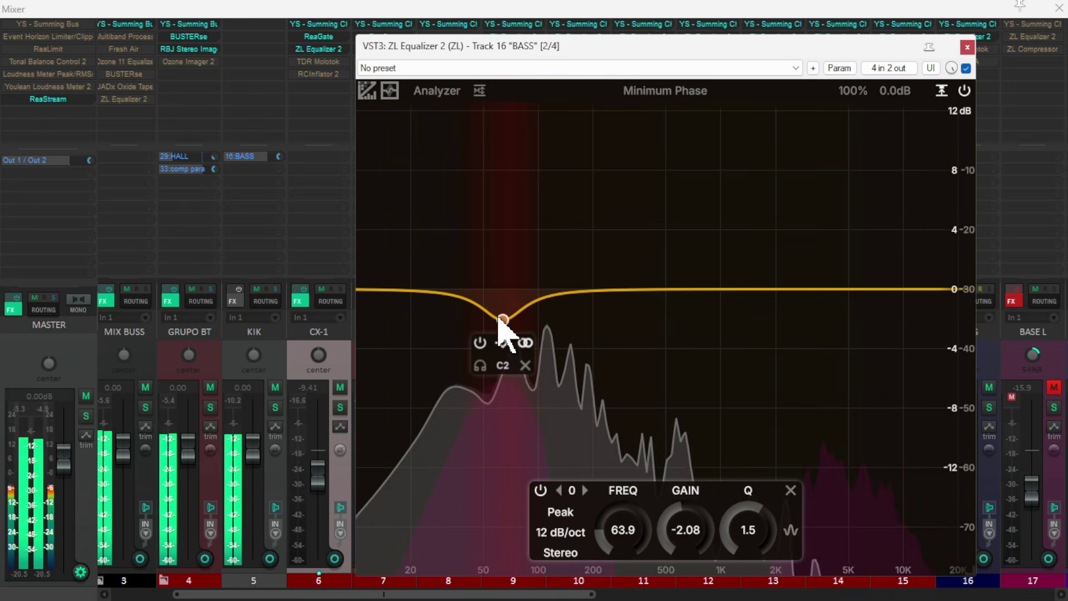
# - Reset the 63.9 Hz band's gain to 0 and make the band dynamic with a -2.98 dB target gain
pyautogui.doubleClick(699, 540)
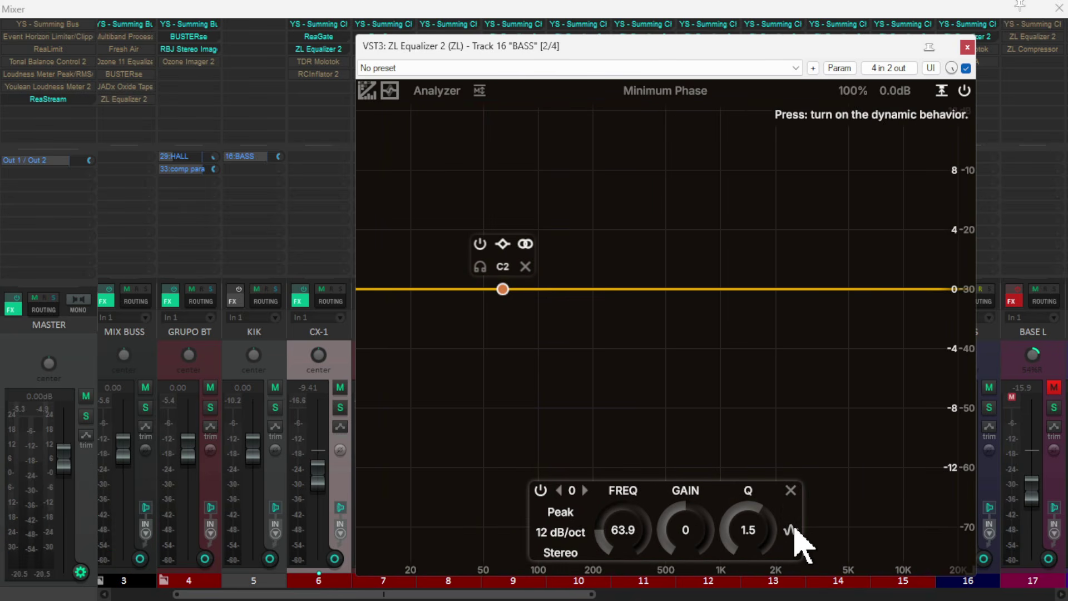
pyautogui.click(792, 531)
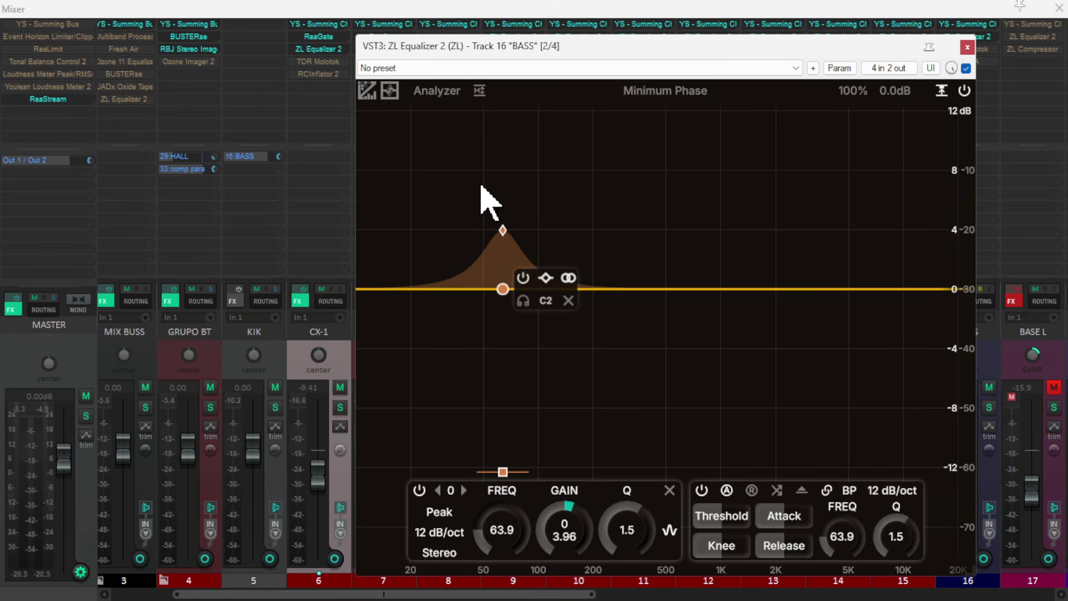
pyautogui.moveTo(499, 228); pyautogui.dragTo(503, 272)
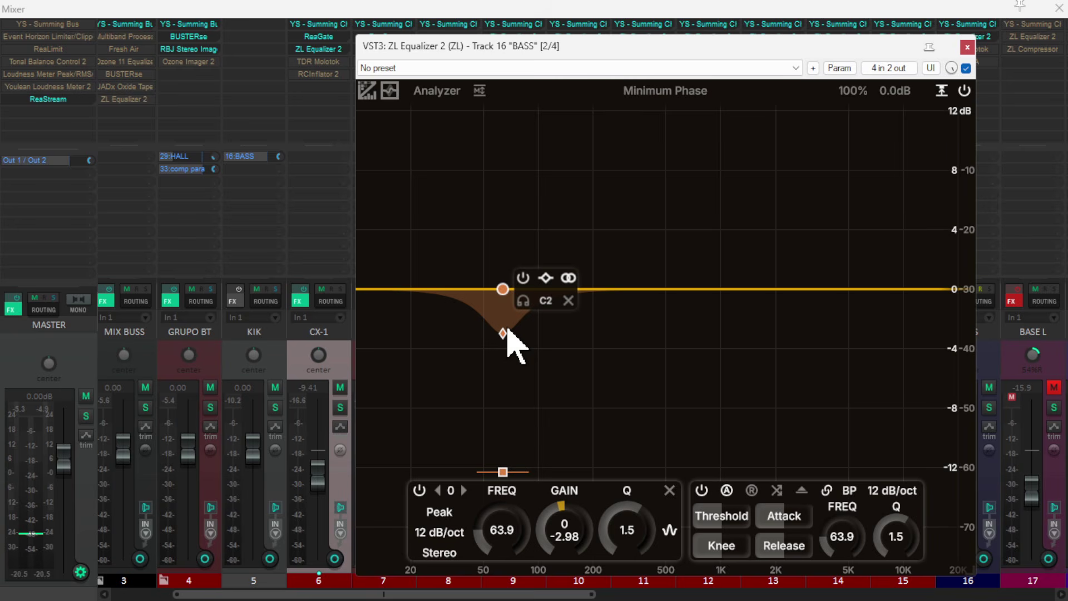
# - Adjust the dynamic band's threshold to about -20.5 dB while listening to the kick and bass
pyautogui.press('space')
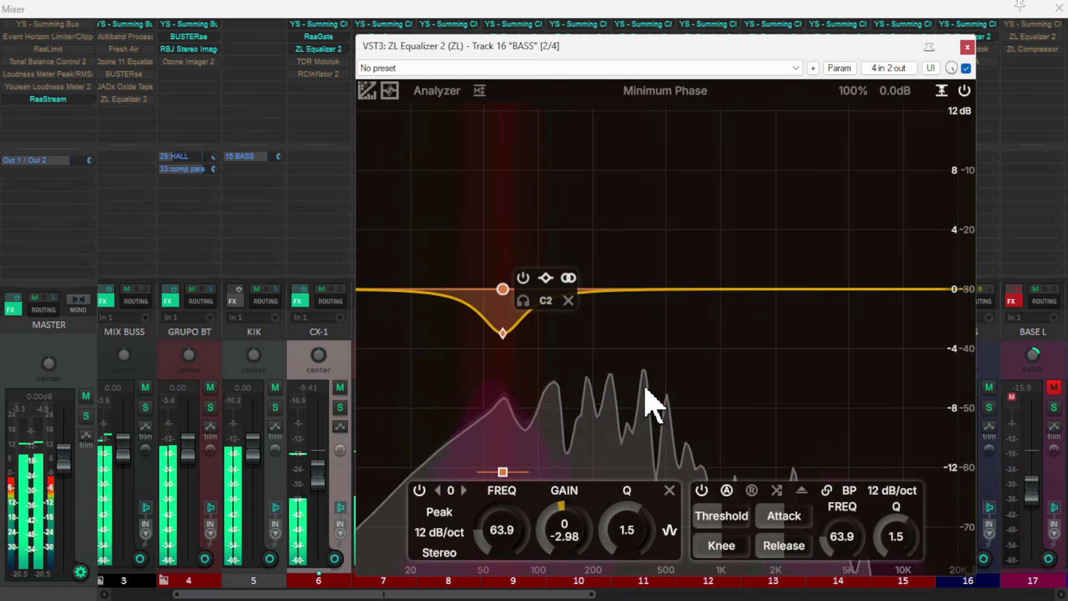
pyautogui.moveTo(721, 515); pyautogui.dragTo(738, 524)
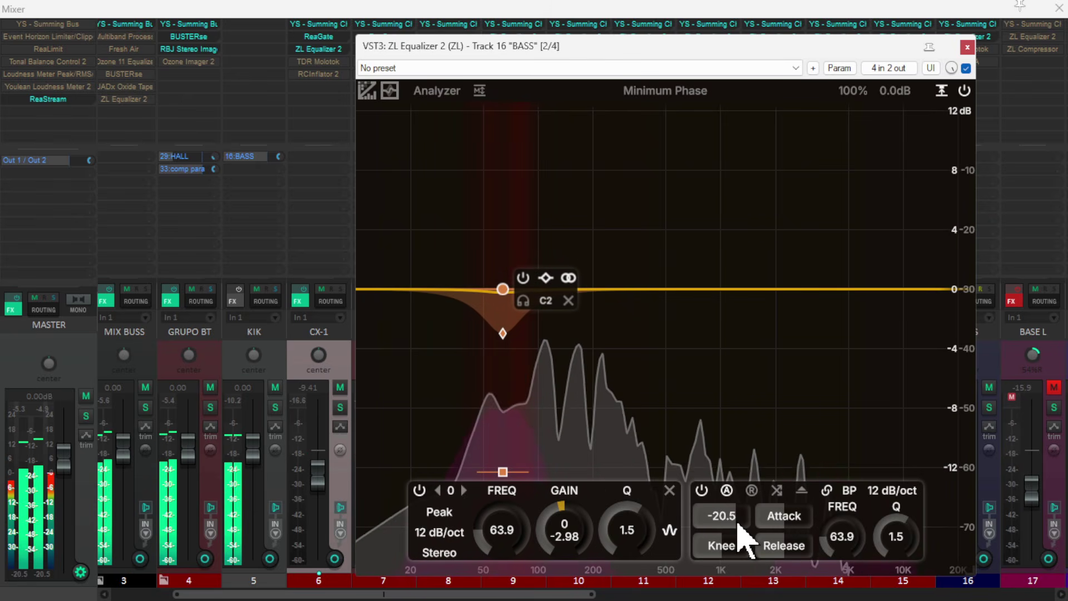
pyautogui.moveTo(736, 521); pyautogui.dragTo(736, 522)
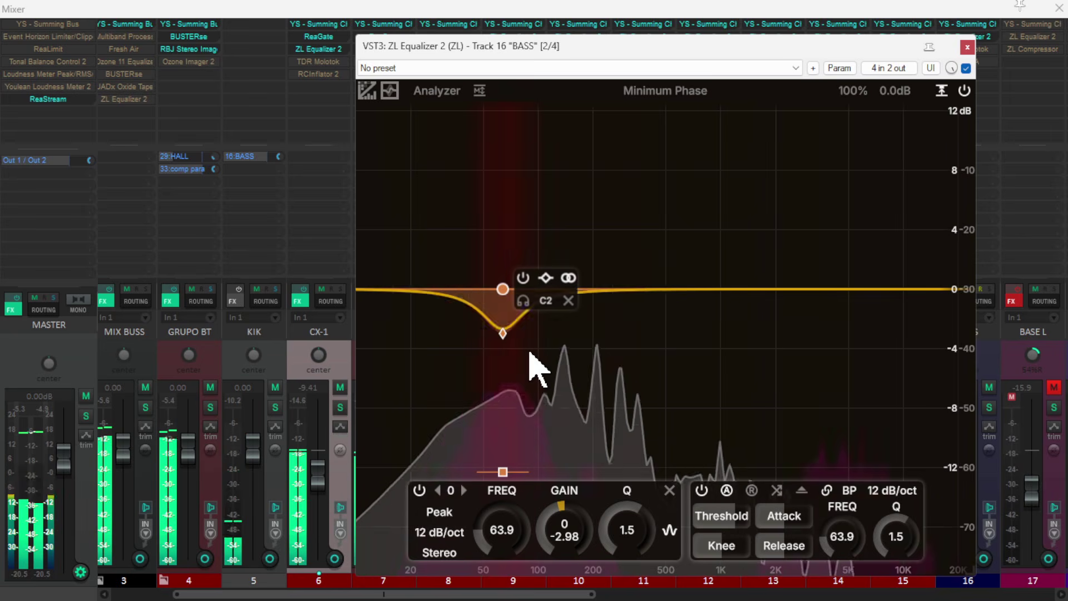
# - Set the 63.9 Hz band's dynamic target gain to -4.45 dB and add a 1427 Hz peak band with 0.97 dB gain
pyautogui.press('space')
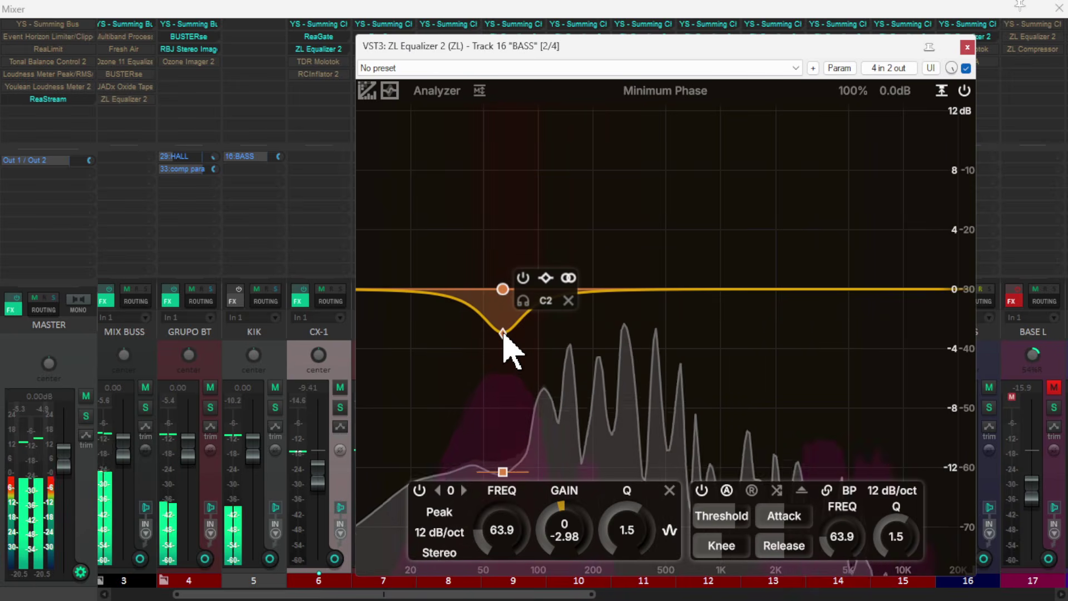
pyautogui.moveTo(502, 333); pyautogui.dragTo(503, 356)
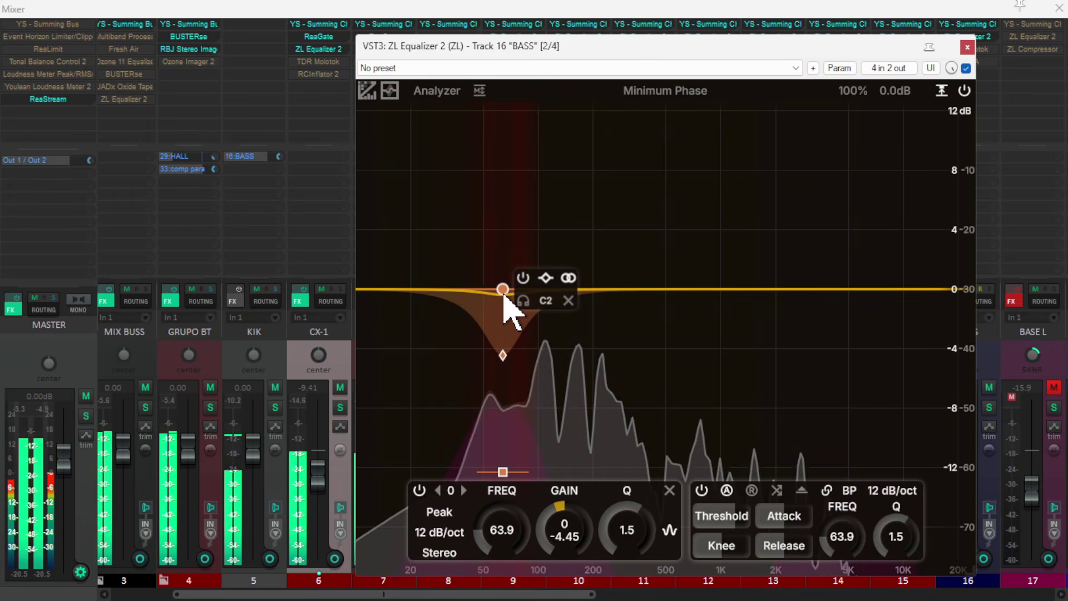
pyautogui.press('space')
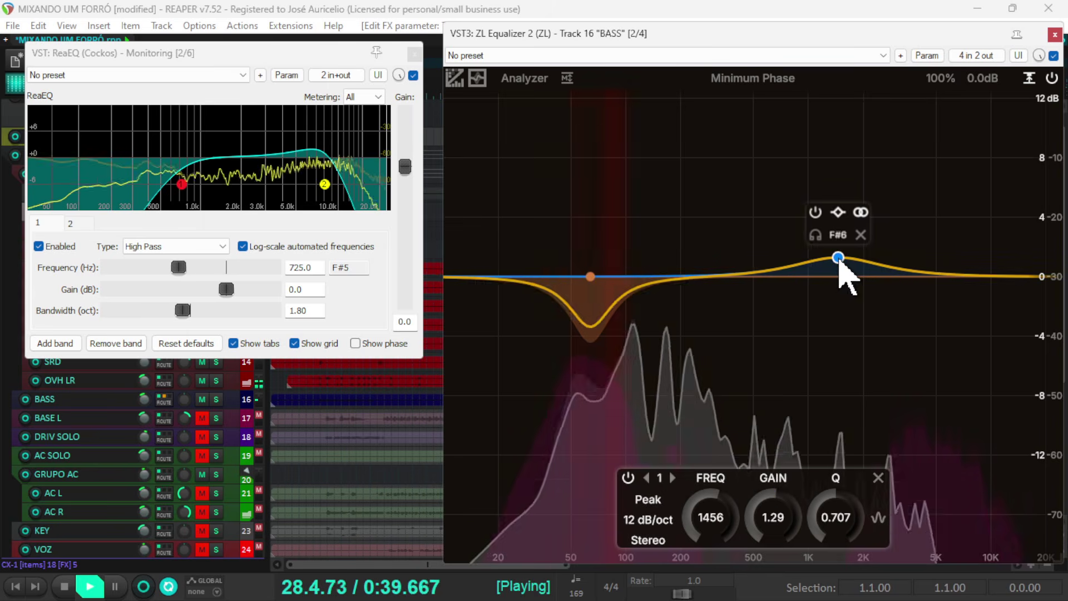
pyautogui.moveTo(840, 257)
pyautogui.mouseDown()
pyautogui.moveTo(830, 279)
pyautogui.moveTo(844, 257)
pyautogui.moveTo(836, 262)
pyautogui.mouseUp()
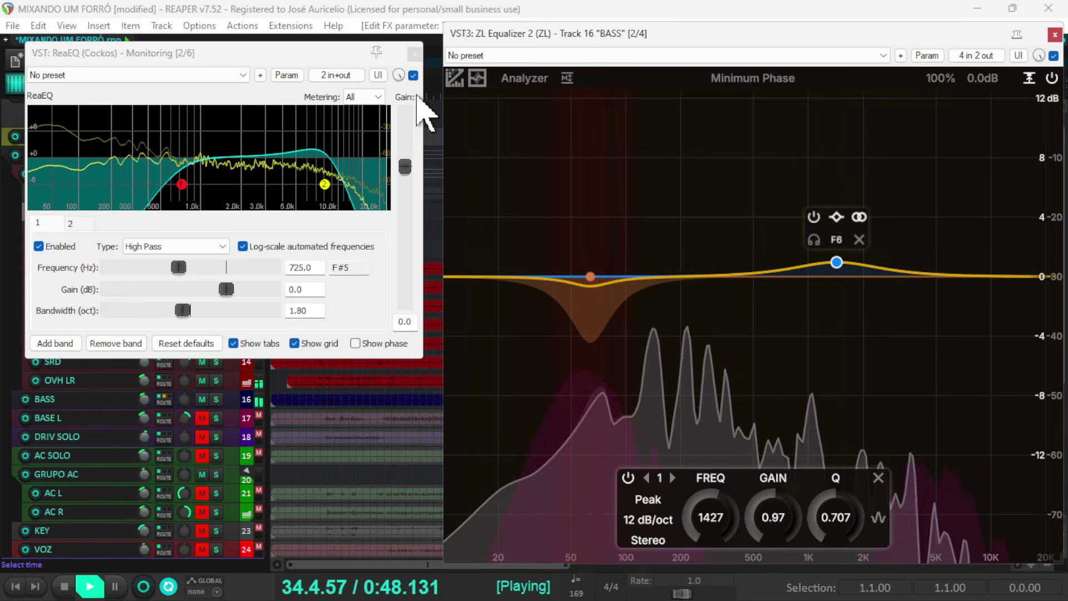
# - Bypass the monitoring ReaEQ, then stop playback and close both equalizer windows
pyautogui.click(413, 75)
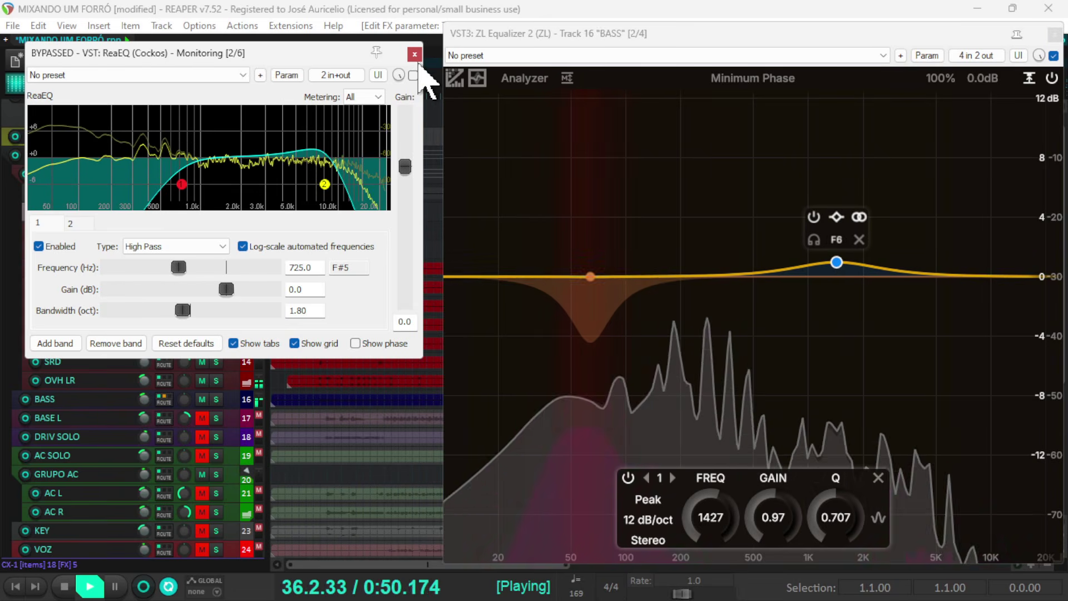
pyautogui.click(413, 54)
pyautogui.press('space')
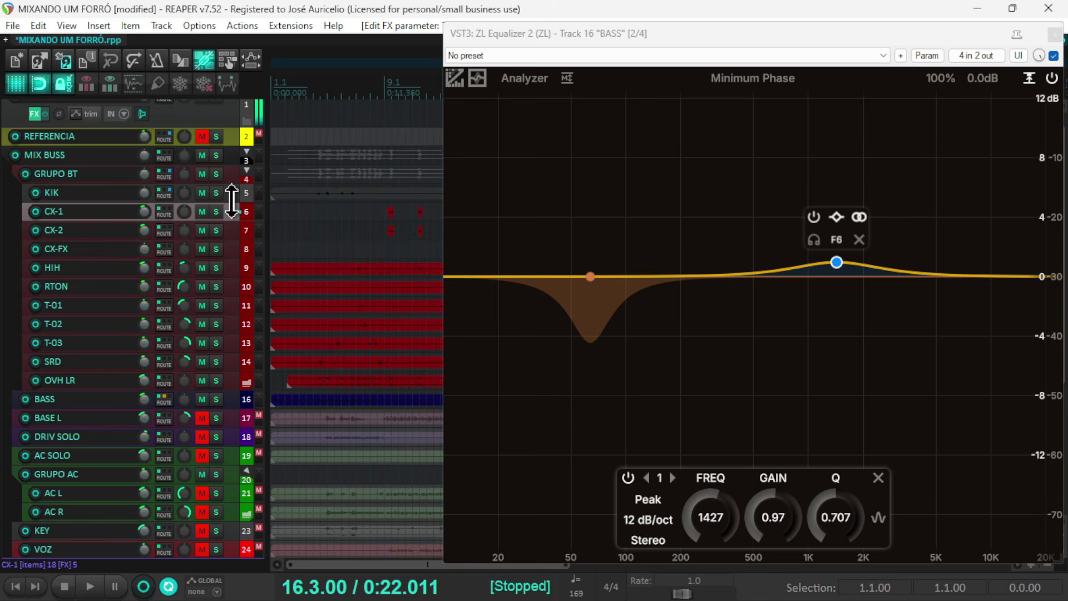
pyautogui.click(1053, 34)
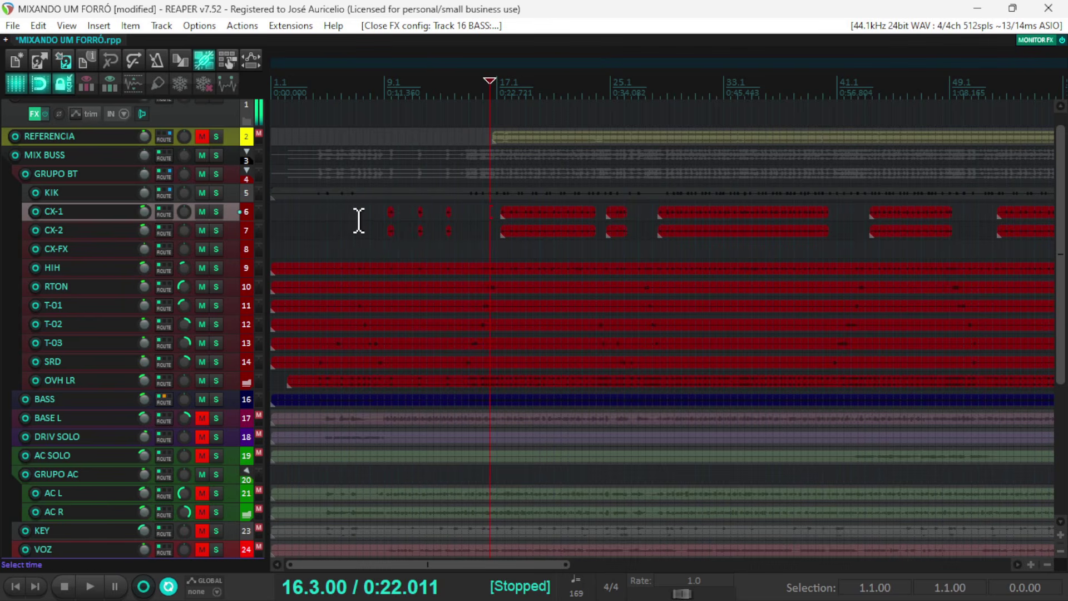
# - Open BASS's TDR Molotok compressor from the mixer, enable it and move its window clear of the BASS channel strip
pyautogui.hotkey('ctrl', 'm')
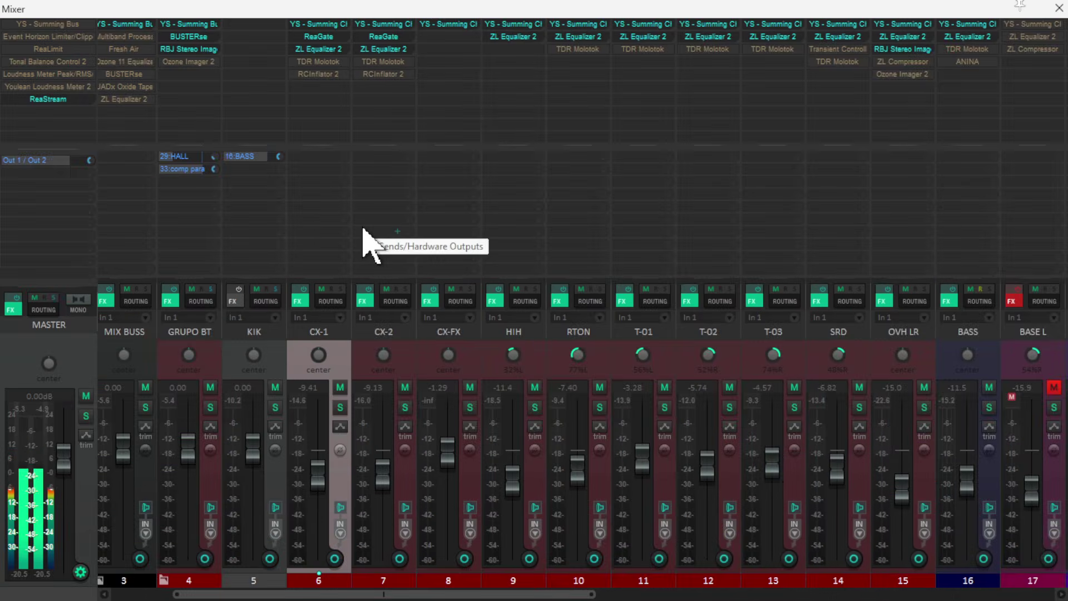
pyautogui.moveTo(373, 596); pyautogui.dragTo(536, 599)
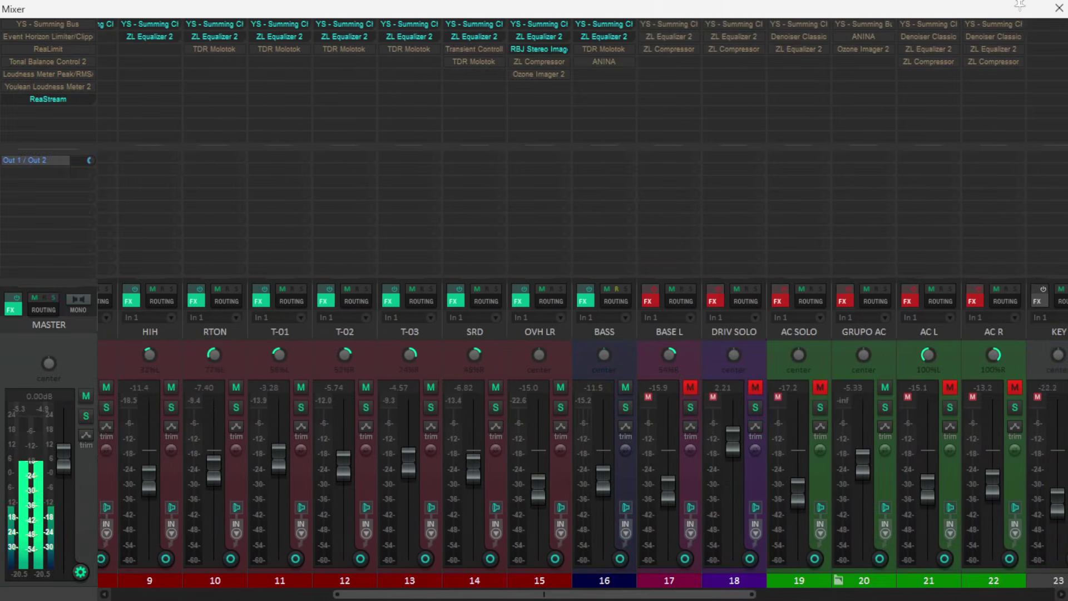
pyautogui.click(611, 49)
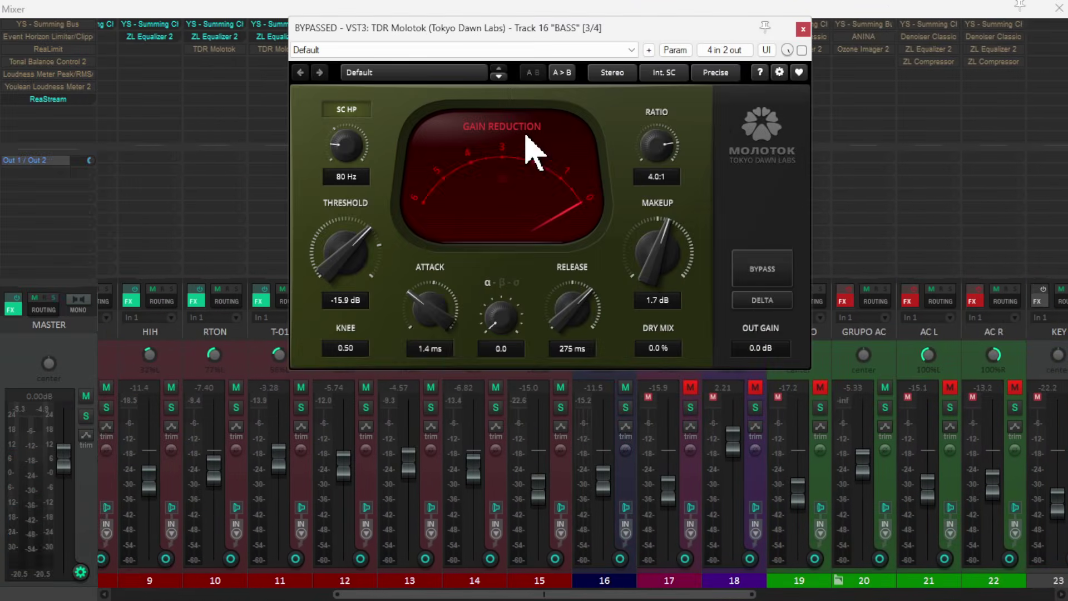
pyautogui.click(801, 50)
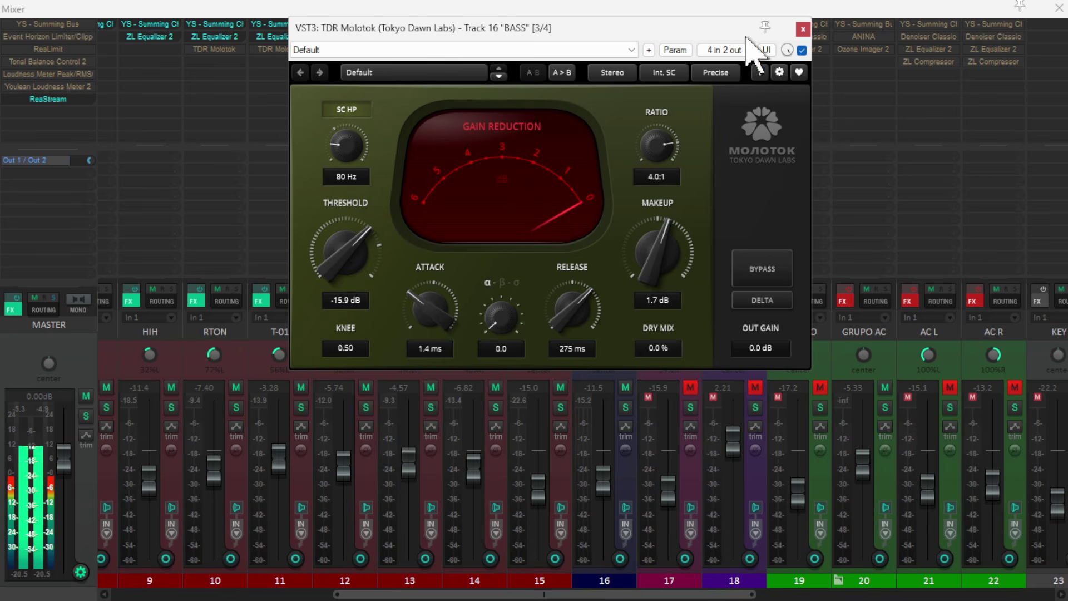
pyautogui.moveTo(726, 25); pyautogui.dragTo(520, 48)
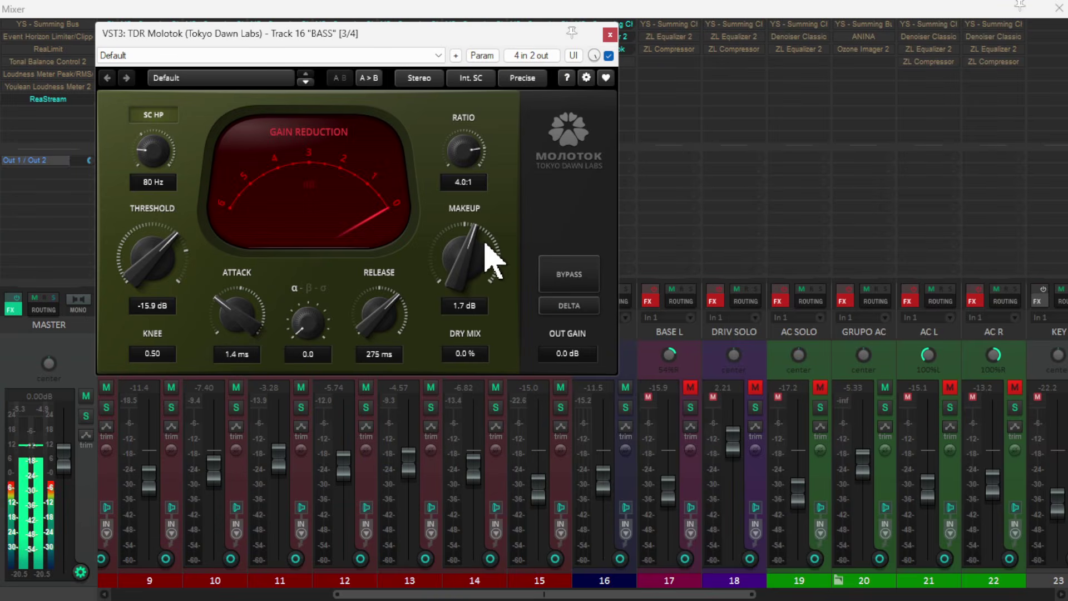
pyautogui.click(439, 55)
pyautogui.click(356, 70)
# - Set BASS's Molotok compressor to a 1.8 ms attack, 257 ms release and -16.3 dB threshold during playback
pyautogui.doubleClick(466, 268)
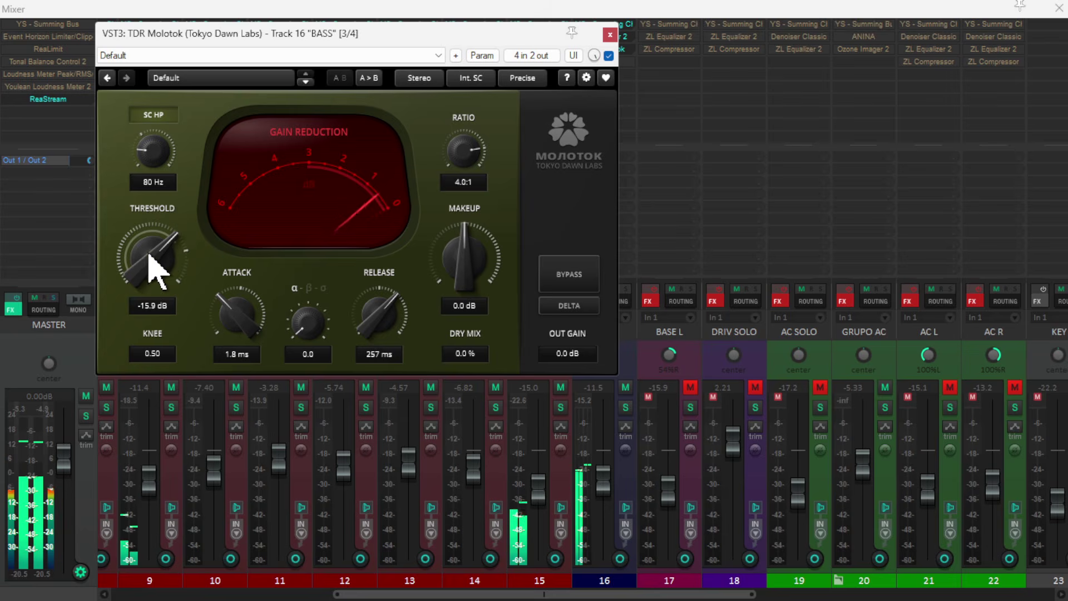
pyautogui.moveTo(157, 272)
pyautogui.mouseDown()
pyautogui.moveTo(157, 234)
pyautogui.moveTo(157, 273)
pyautogui.mouseUp()
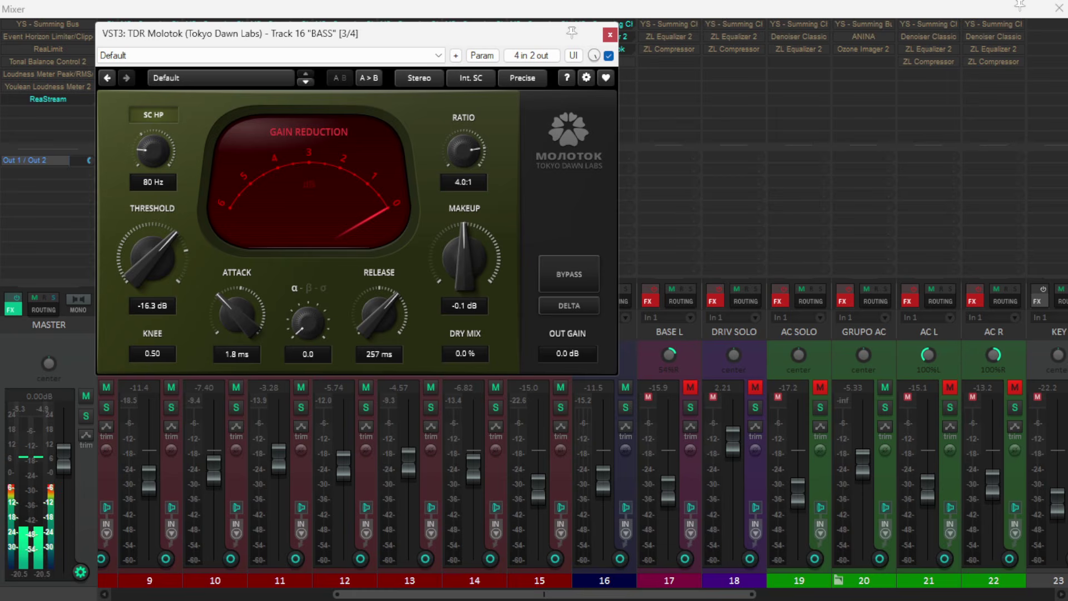
pyautogui.moveTo(463, 257); pyautogui.dragTo(464, 259)
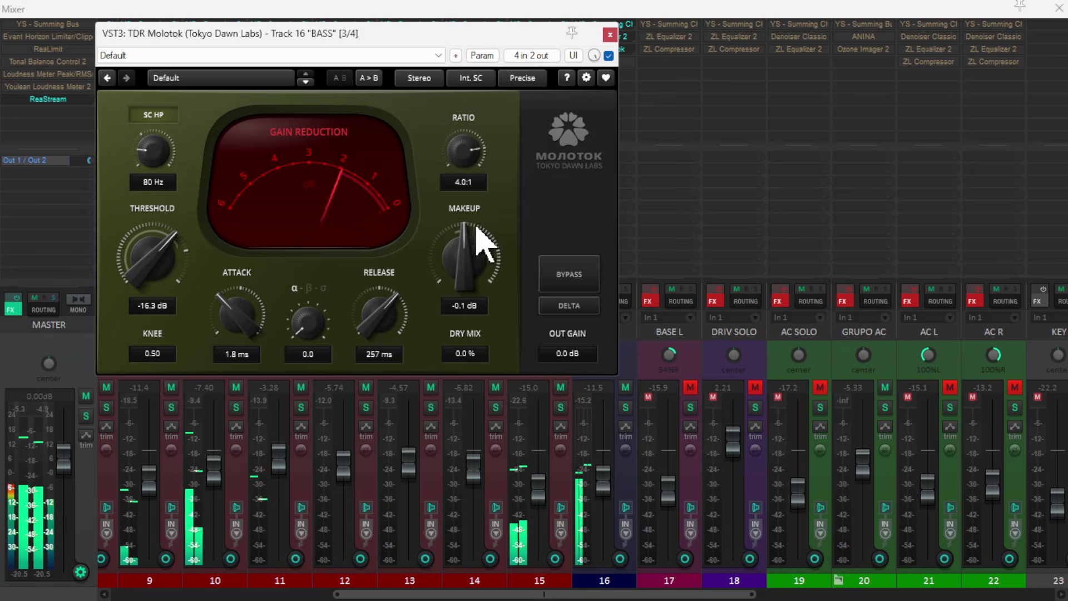
# - Set the Molotok makeup gain to 1.5 dB, compare the sound with the compressor bypassed, and close it enabled
pyautogui.moveTo(463, 240); pyautogui.dragTo(463, 221)
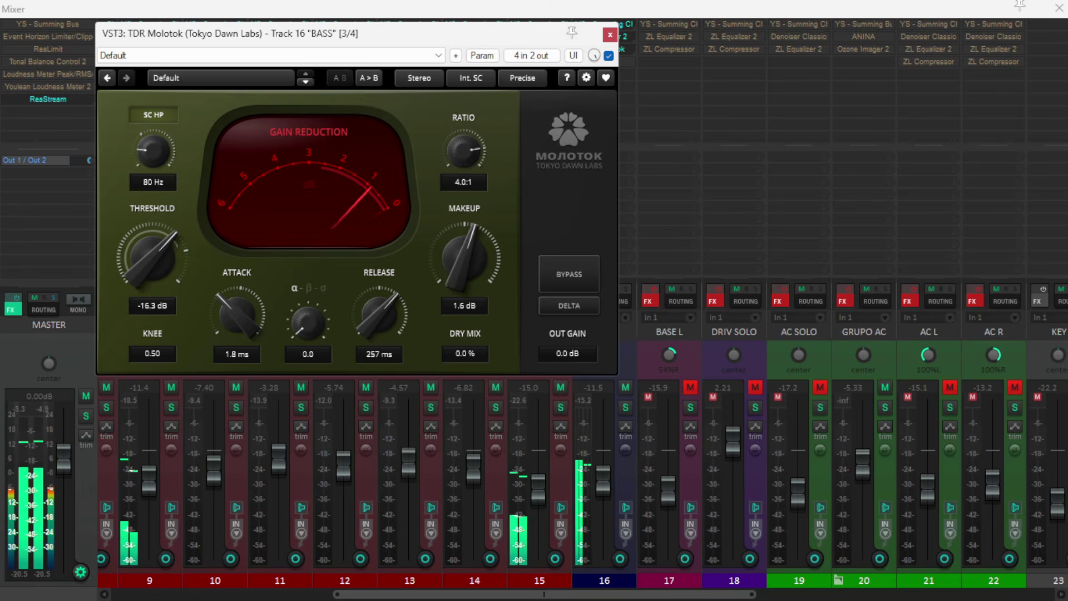
pyautogui.moveTo(463, 223); pyautogui.dragTo(462, 225)
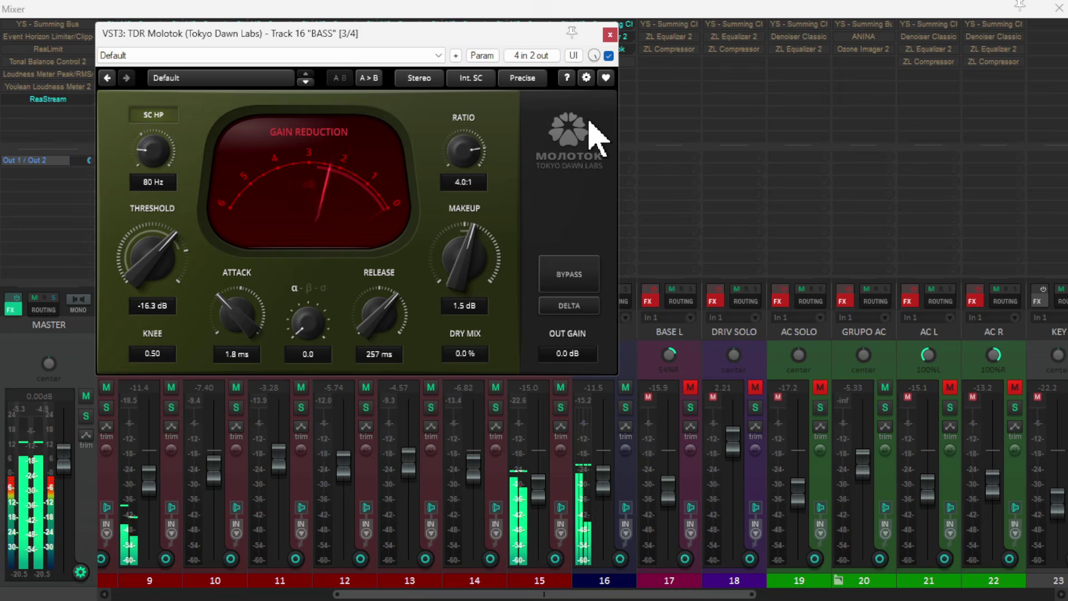
pyautogui.click(610, 55)
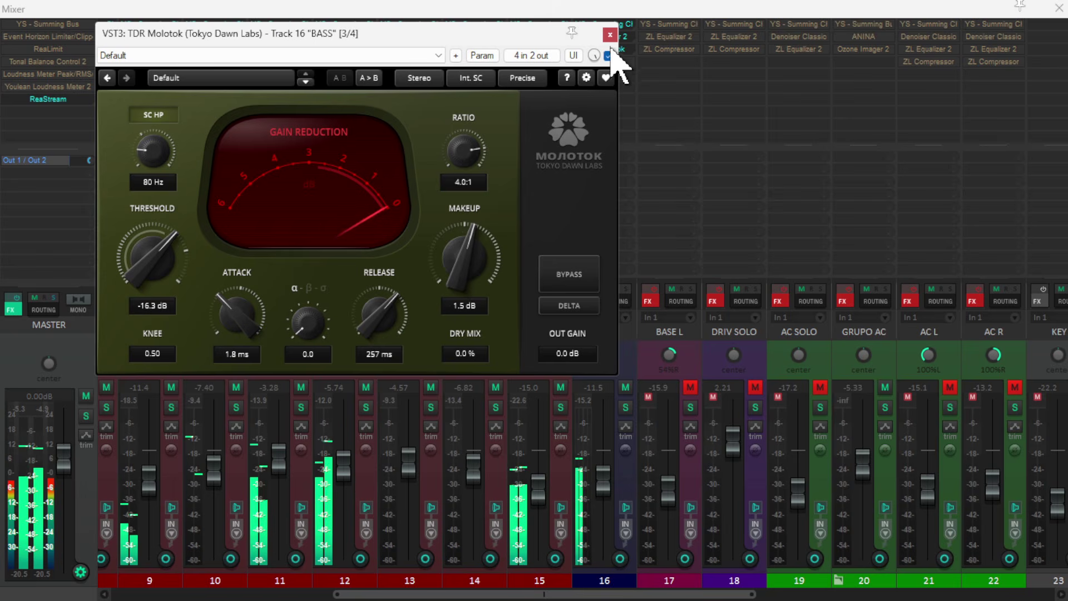
pyautogui.click(612, 35)
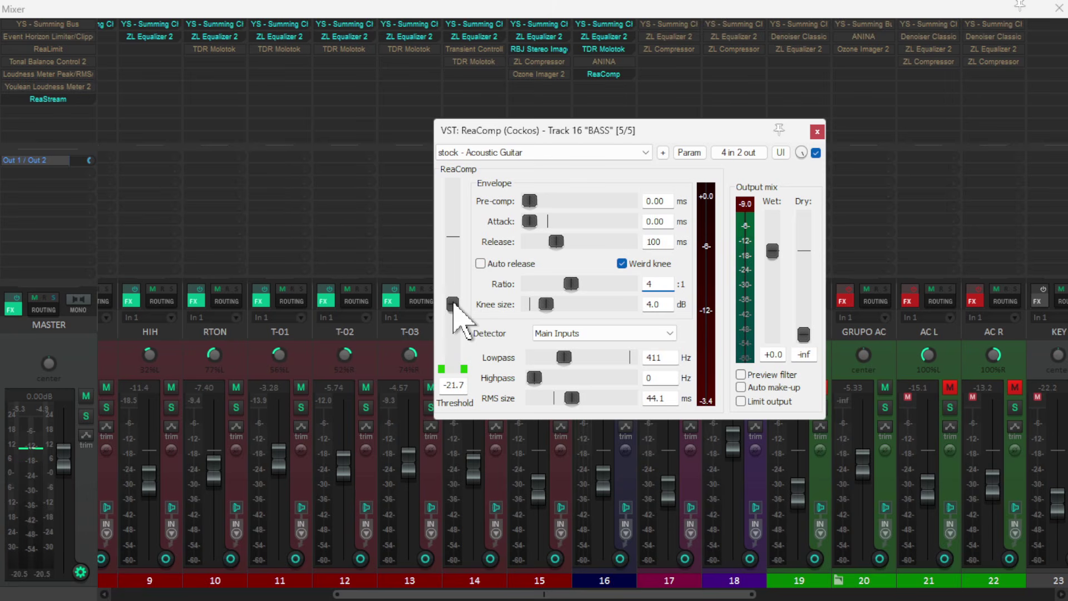
# - Set BASS's ReaComp to a -19.4 dB threshold, 0.24 ms attack and 126 ms release
pyautogui.moveTo(456, 304)
pyautogui.mouseDown()
pyautogui.moveTo(459, 290)
pyautogui.moveTo(469, 296)
pyautogui.mouseUp()
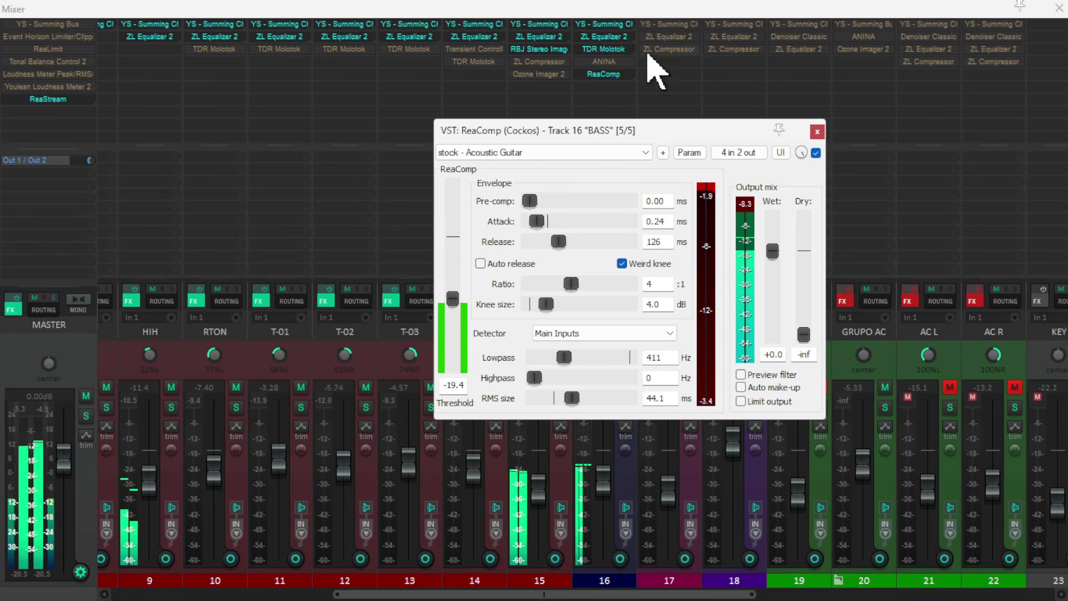
# - Move ReaComp ahead of TDR Molotok in BASS's effects chain and reopen its window
pyautogui.click(603, 74)
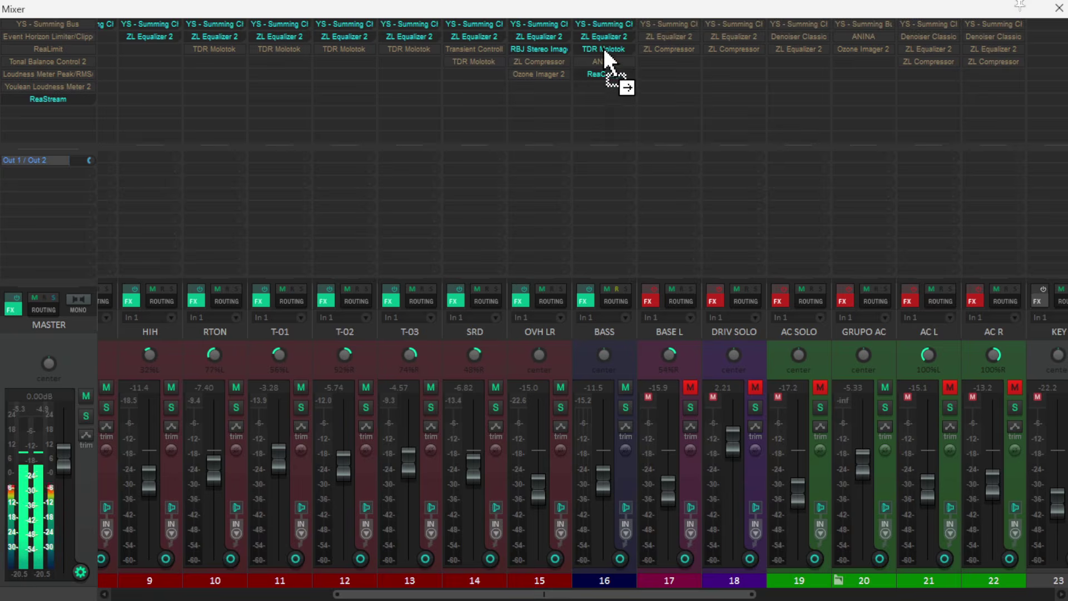
pyautogui.moveTo(605, 49); pyautogui.dragTo(602, 42)
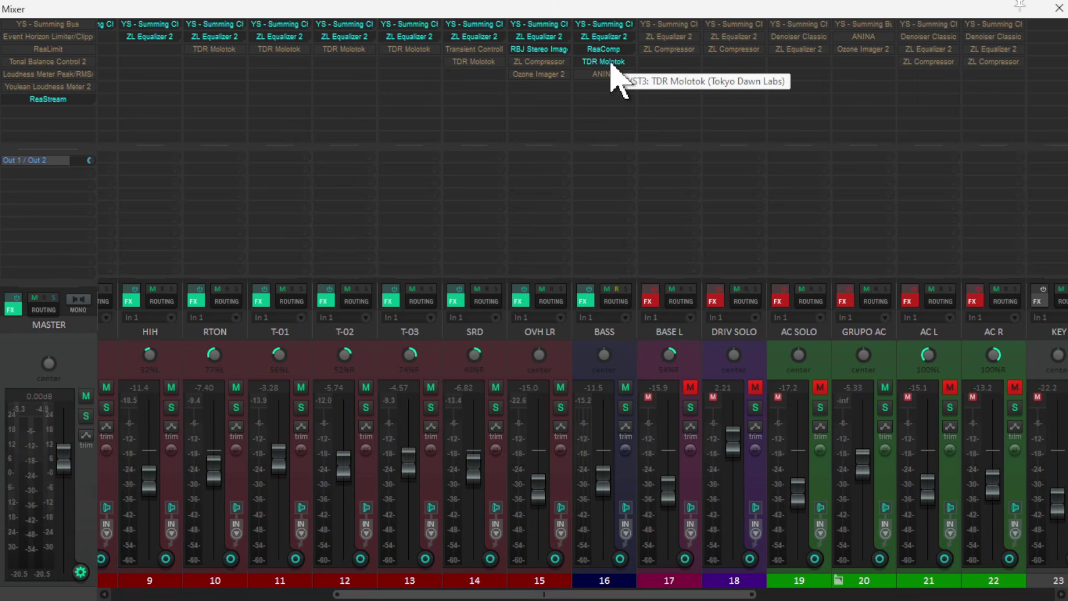
pyautogui.doubleClick(604, 49)
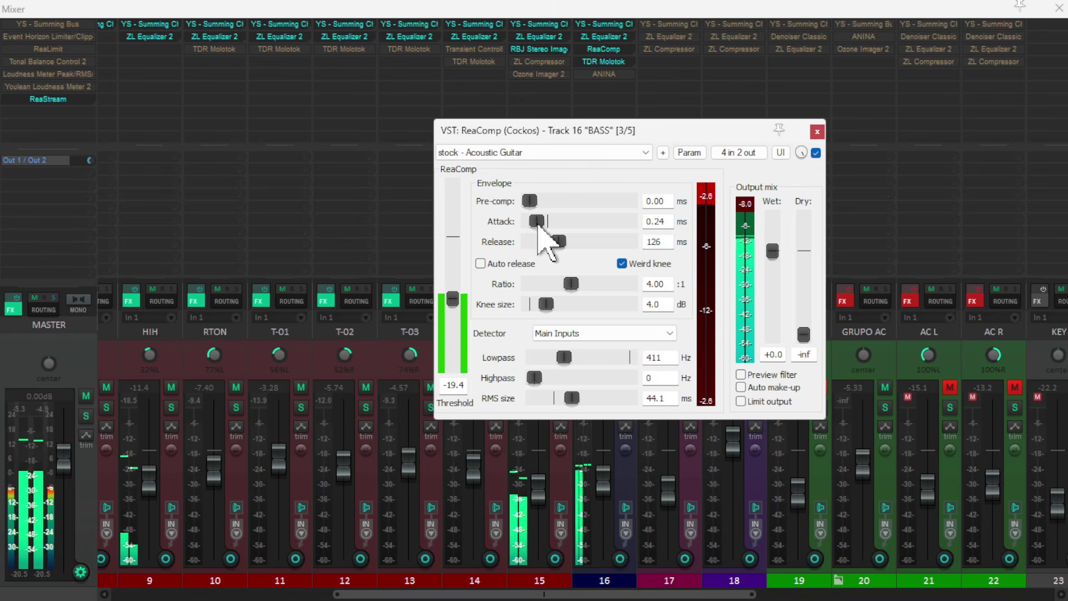
# - Set BASS's ReaComp release to 23 ms and attack to 0.03 ms, compare with it bypassed, and close it enabled
pyautogui.moveTo(551, 242); pyautogui.dragTo(545, 242)
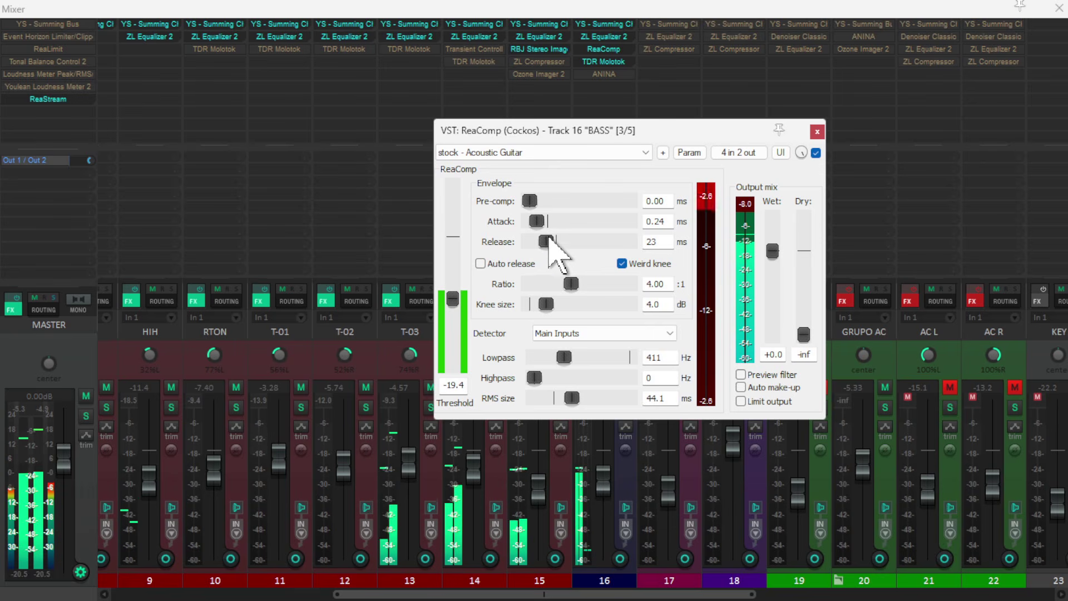
pyautogui.moveTo(535, 224); pyautogui.dragTo(531, 227)
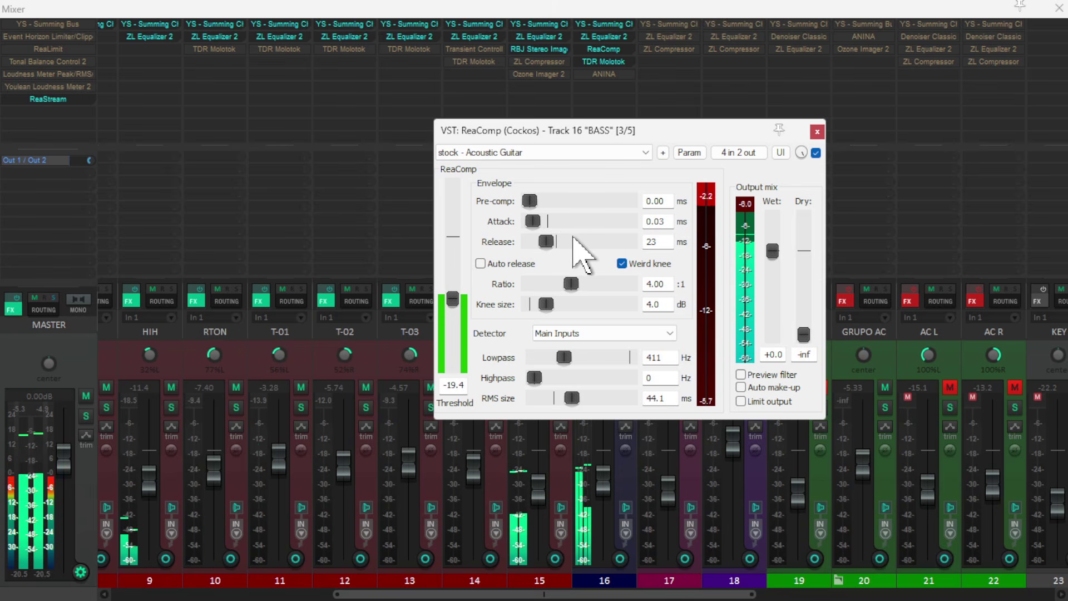
pyautogui.click(816, 154)
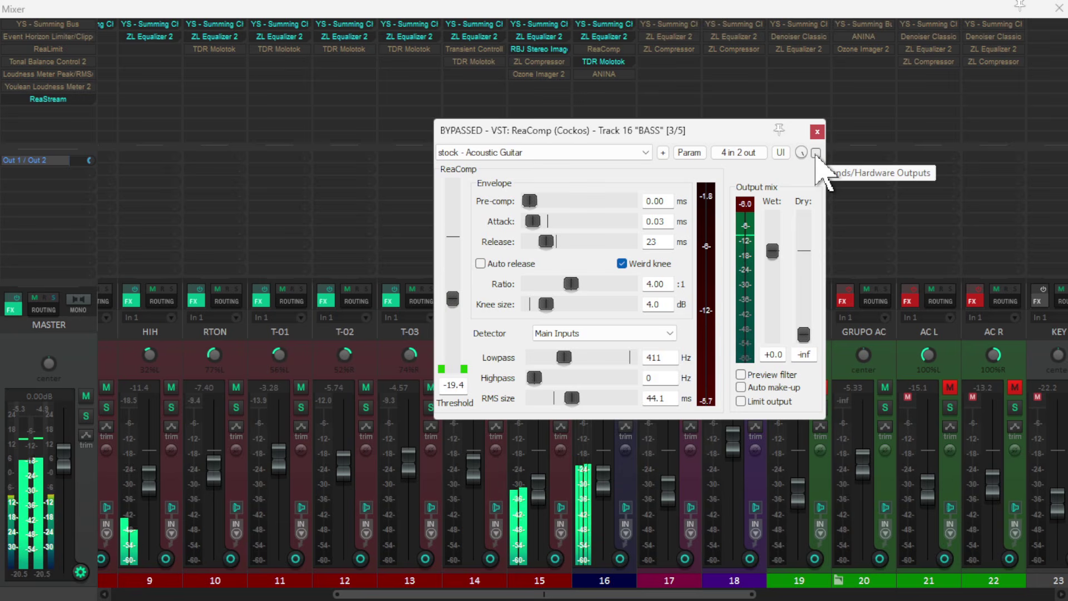
pyautogui.click(816, 153)
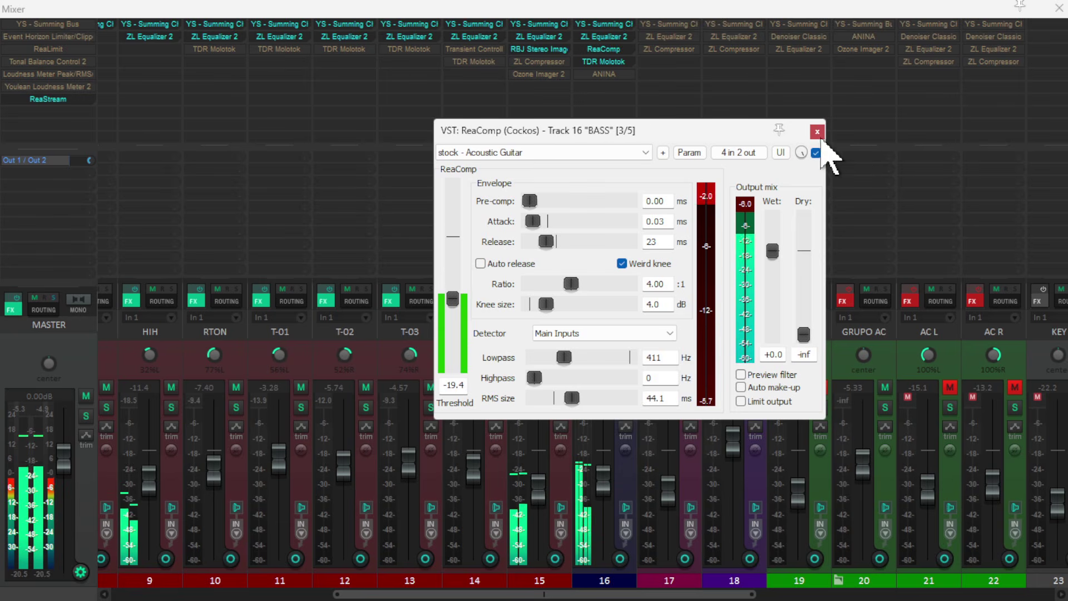
pyautogui.click(816, 132)
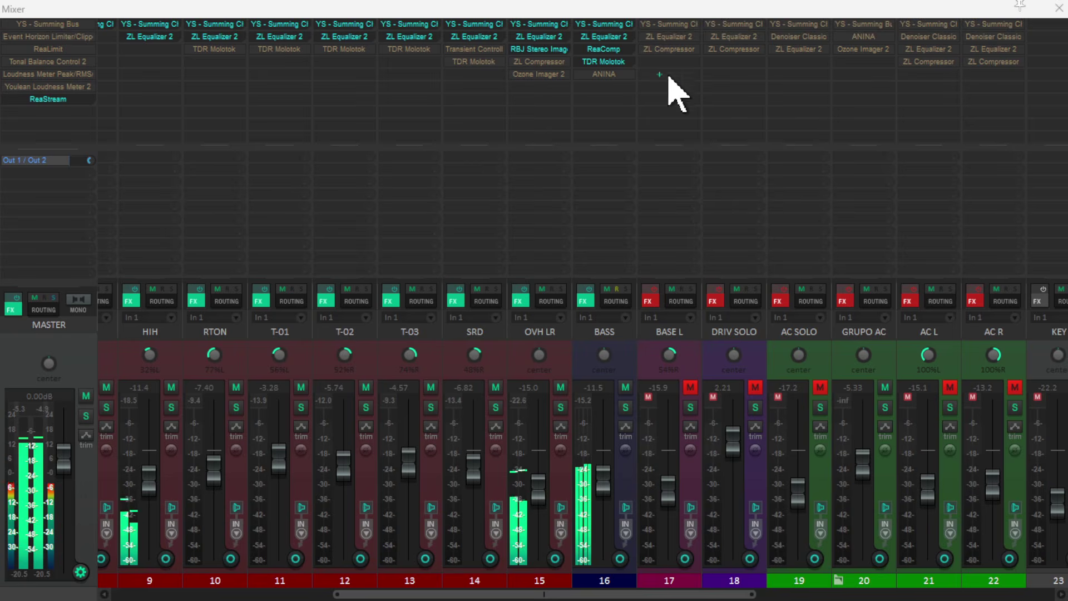
# - In BASS's TDR Molotok, set the α-β-σ control to 0.0 and the attack to 2.4 ms, compare with it bypassed, and close it enabled
pyautogui.click(610, 63)
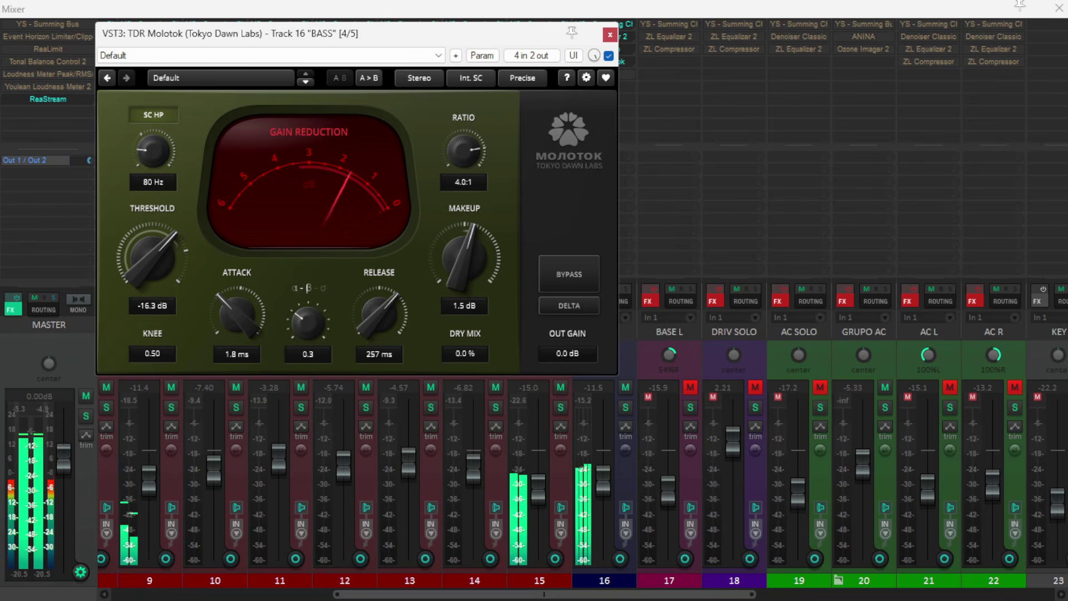
pyautogui.moveTo(308, 333); pyautogui.dragTo(307, 359)
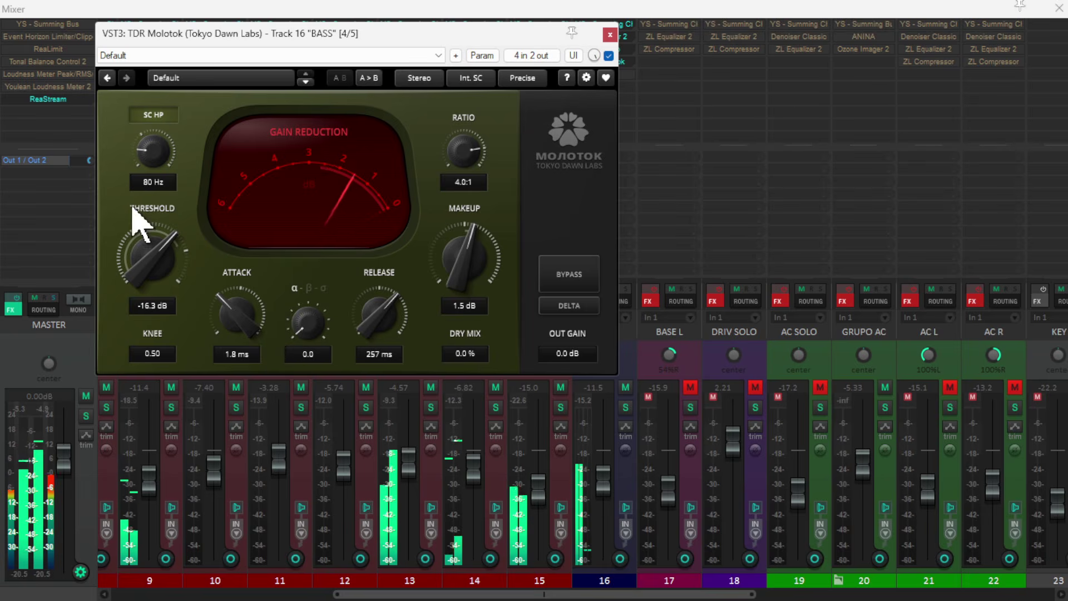
pyautogui.moveTo(231, 328); pyautogui.dragTo(231, 321)
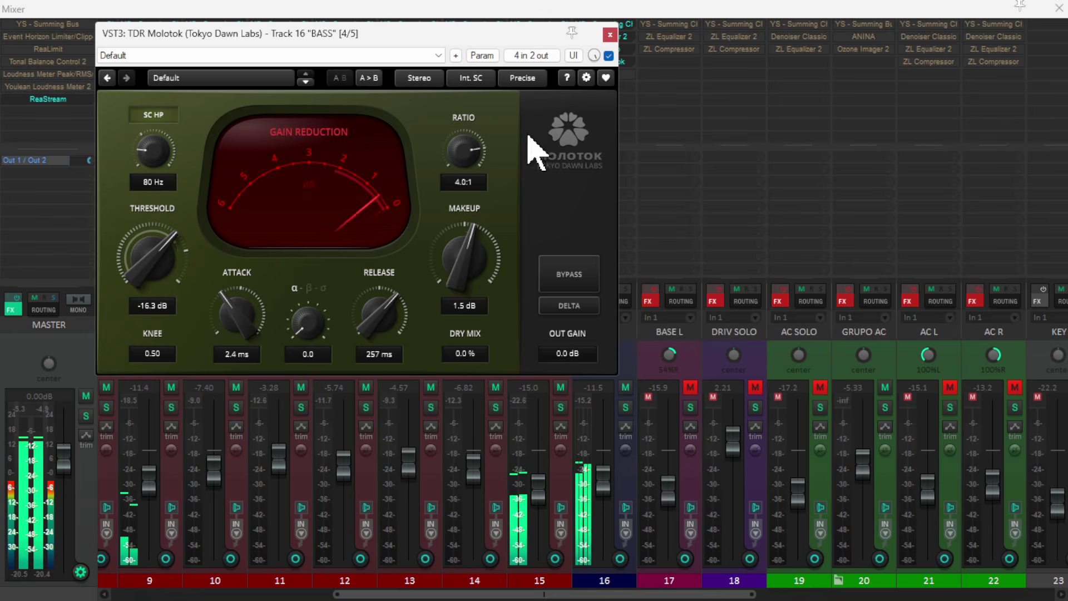
pyautogui.click(610, 56)
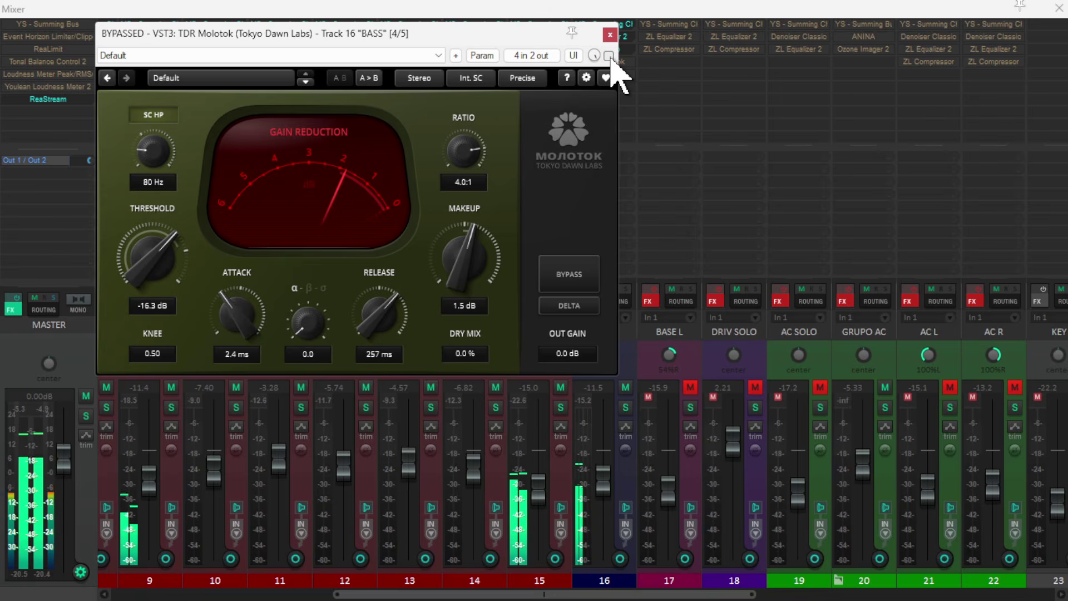
pyautogui.click(610, 56)
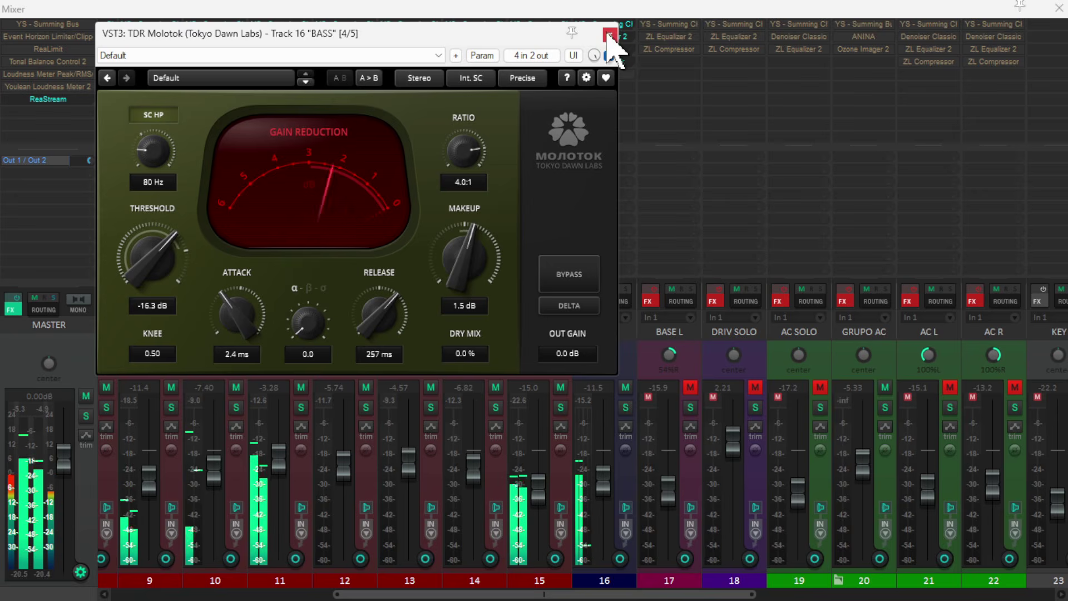
pyautogui.click(609, 34)
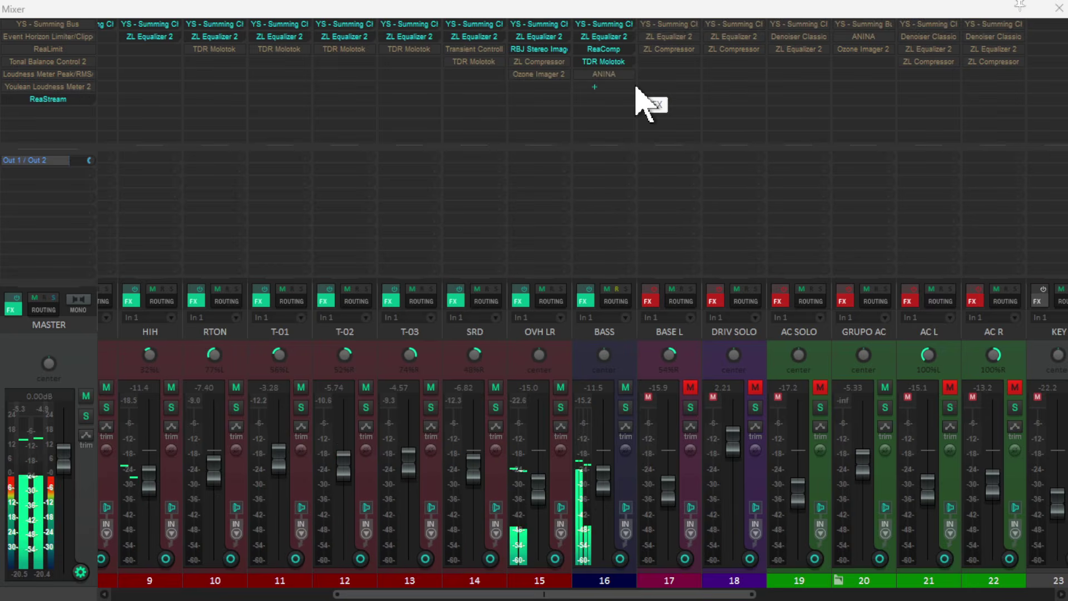
# - Remove ANINA from BASS's effects chain, then compare the bass with its whole chain bypassed and leave the chain enabled
pyautogui.keyDown('alt'); pyautogui.click(605, 74); pyautogui.keyUp('alt')
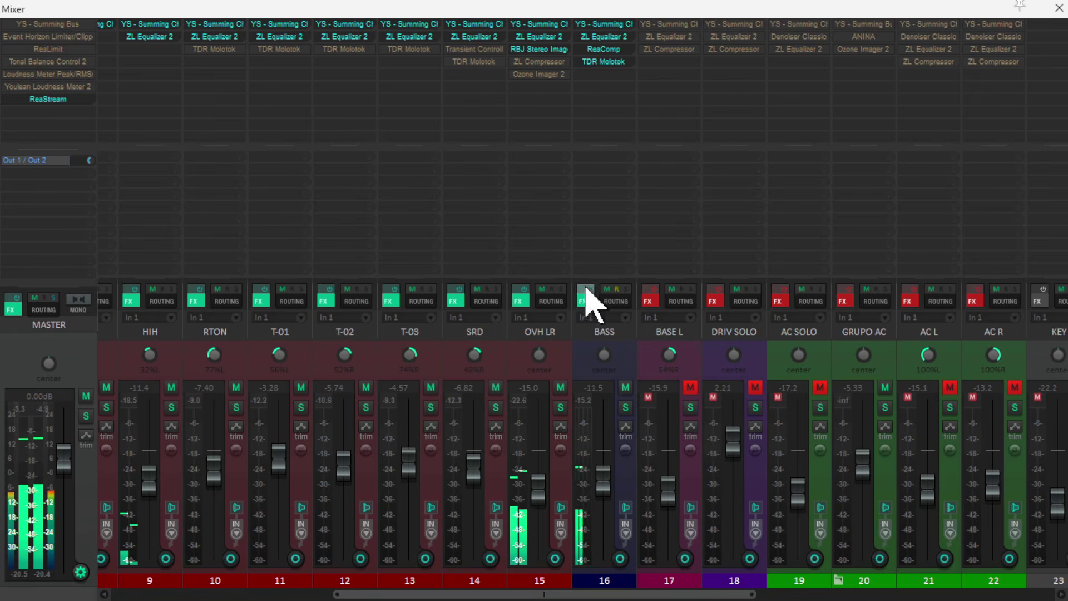
pyautogui.click(584, 289)
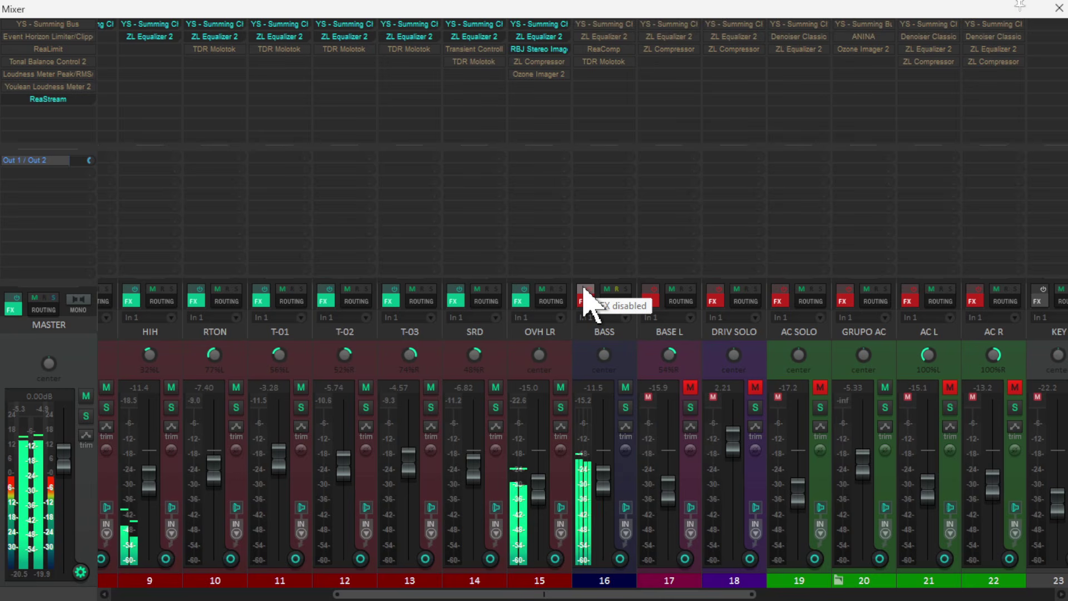
pyautogui.click(584, 288)
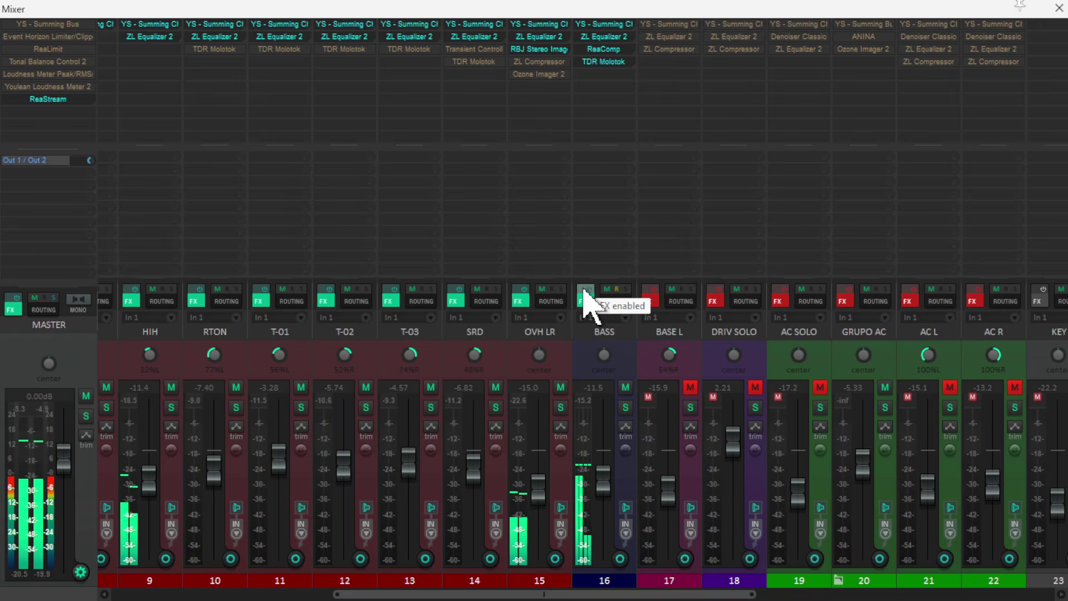
pyautogui.click(615, 370)
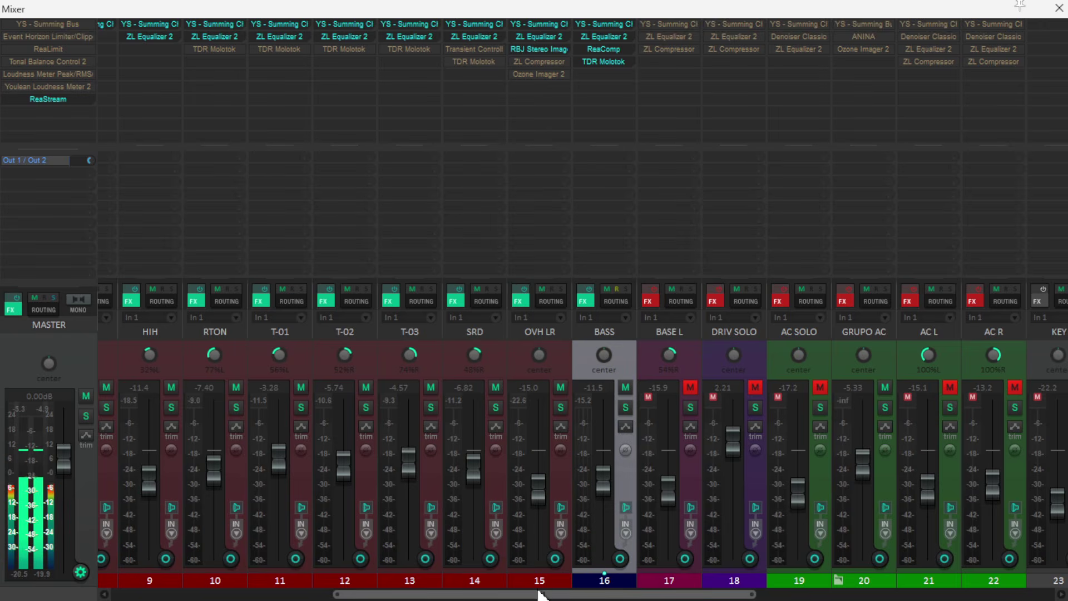
# - Compare GRUPO BT with its effects bypassed and enabled, and examine its BUSTERse compressor during playback
pyautogui.moveTo(538, 596); pyautogui.dragTo(318, 596)
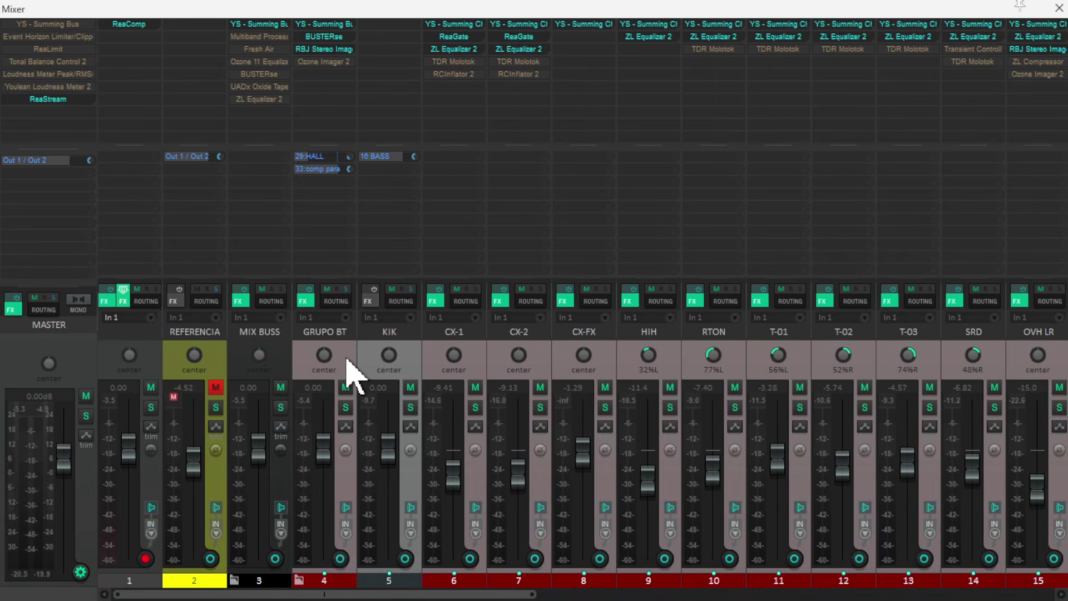
pyautogui.click(309, 301)
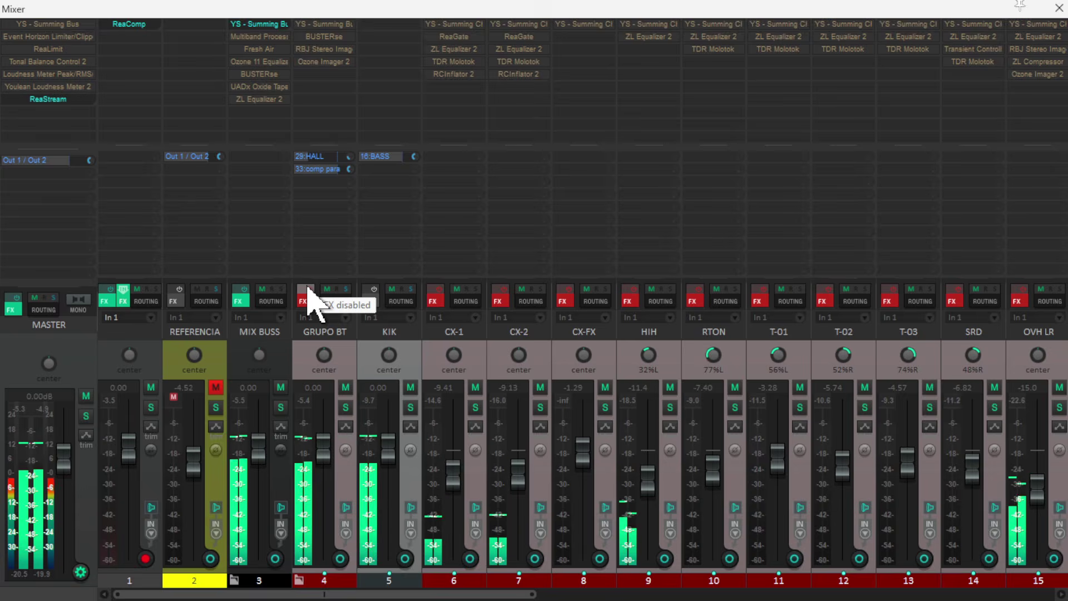
pyautogui.click(310, 300)
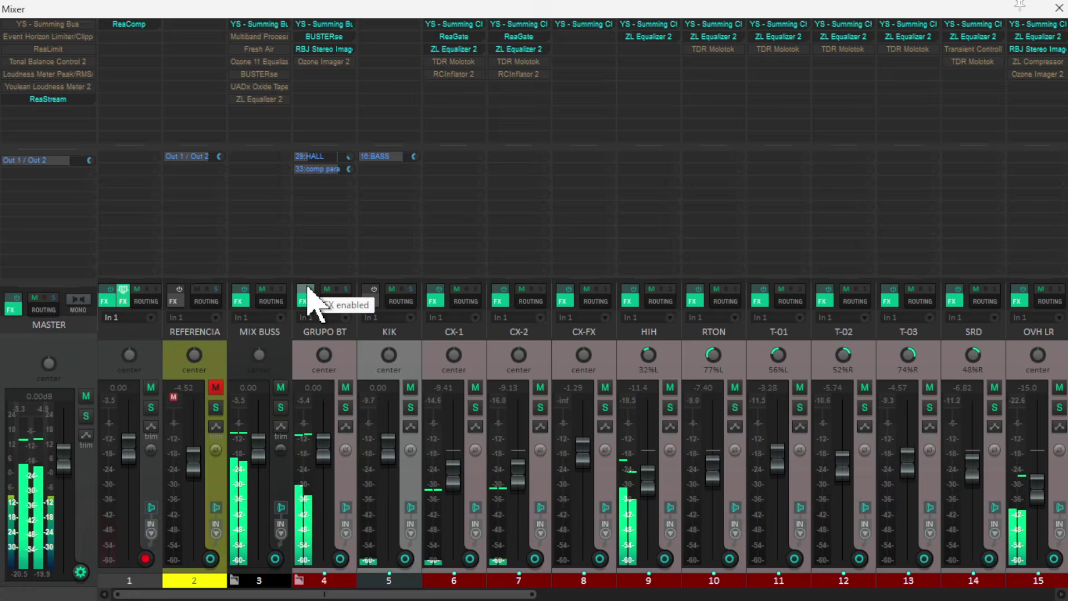
pyautogui.click(326, 39)
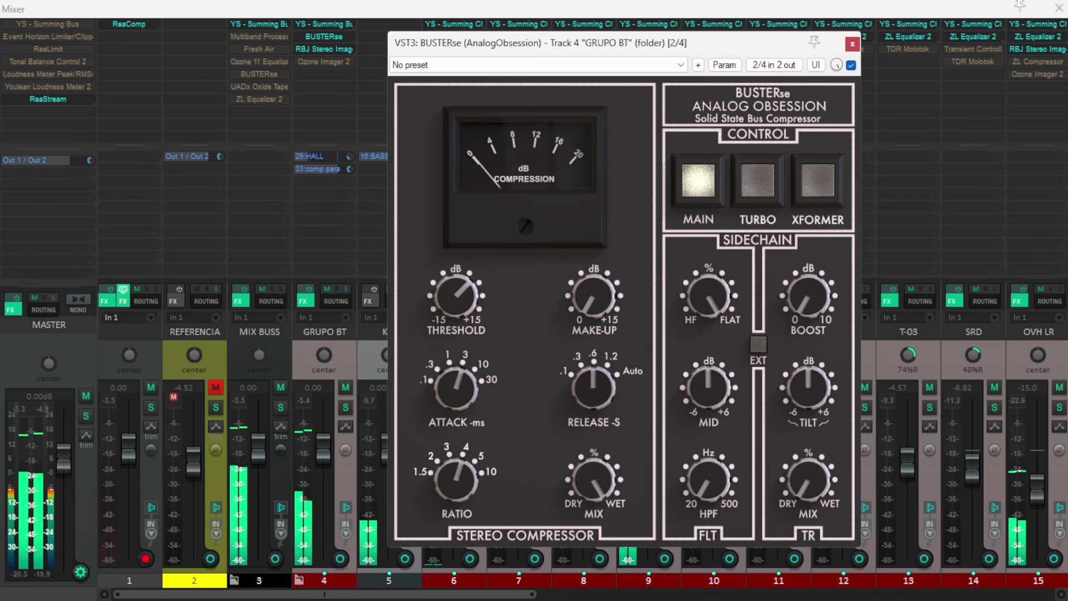
pyautogui.moveTo(448, 305)
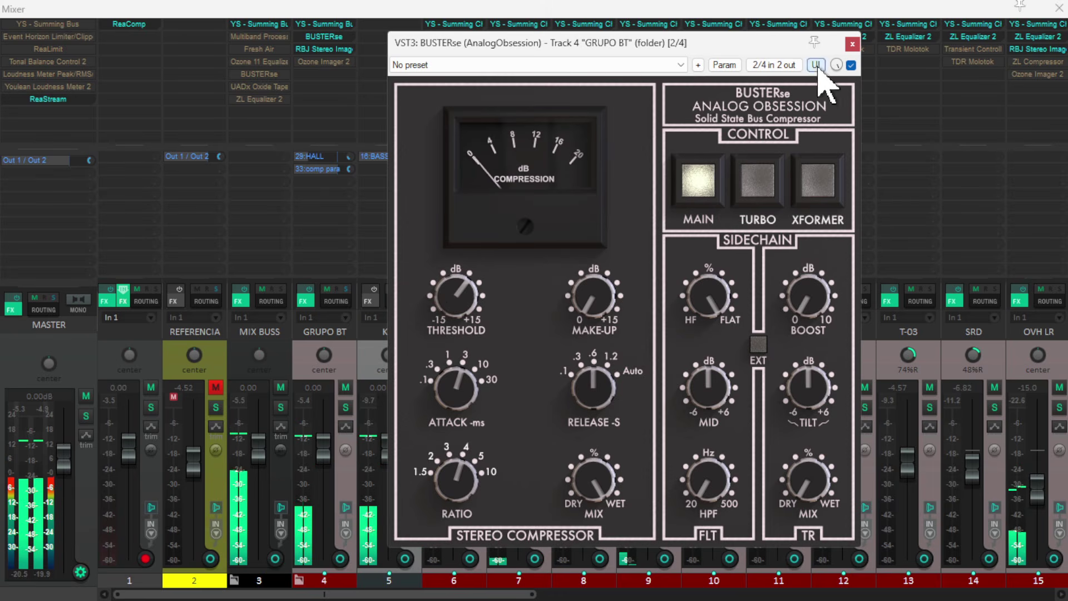
pyautogui.click(851, 45)
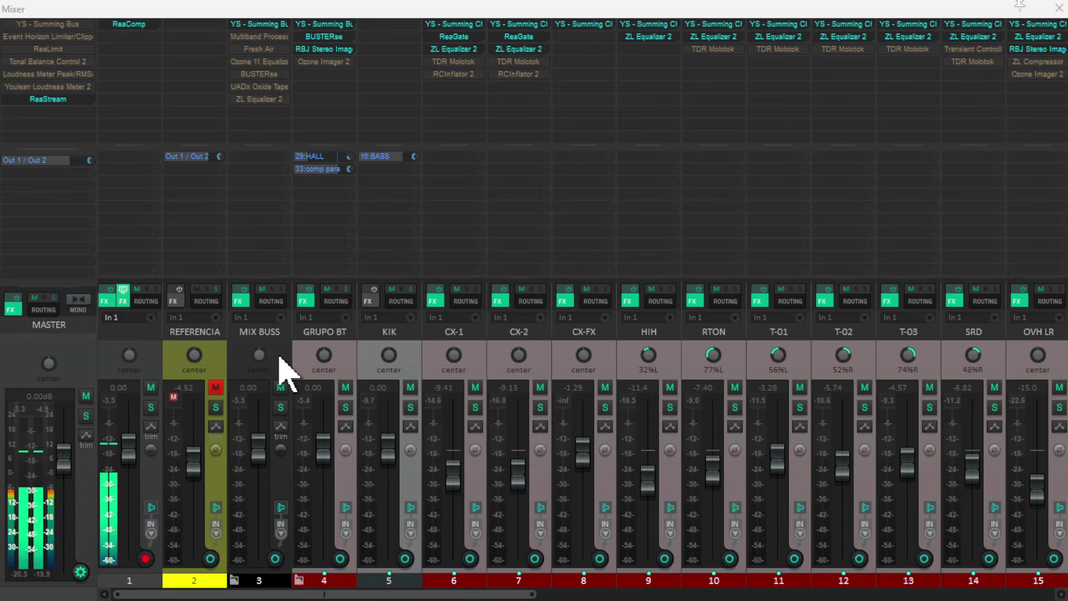
# - Create a send from the KIK track to the GRUPO SUB track
pyautogui.click(274, 350)
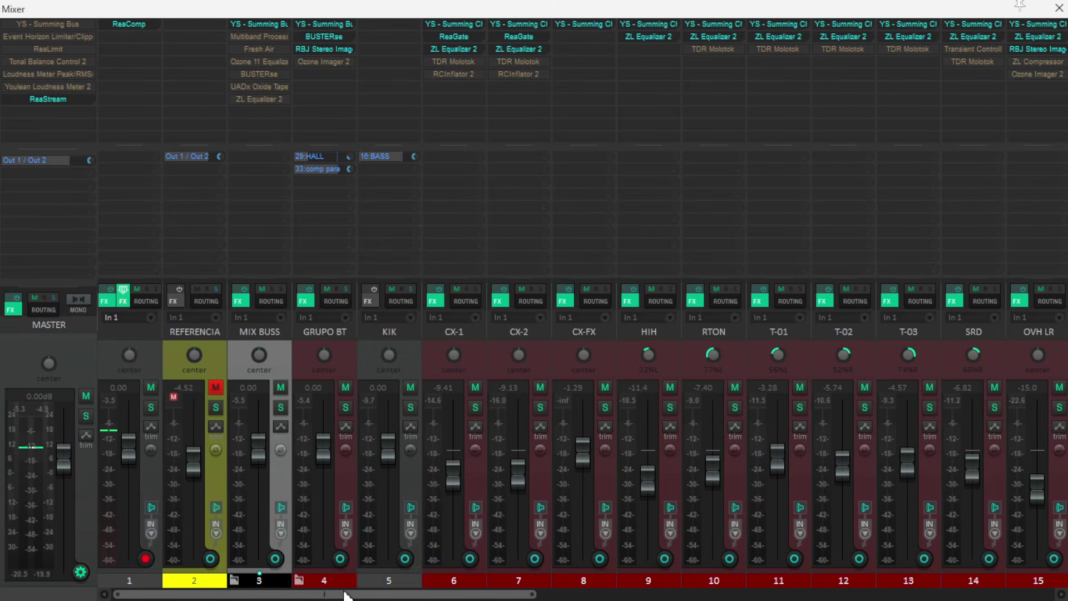
pyautogui.moveTo(345, 595); pyautogui.dragTo(860, 595)
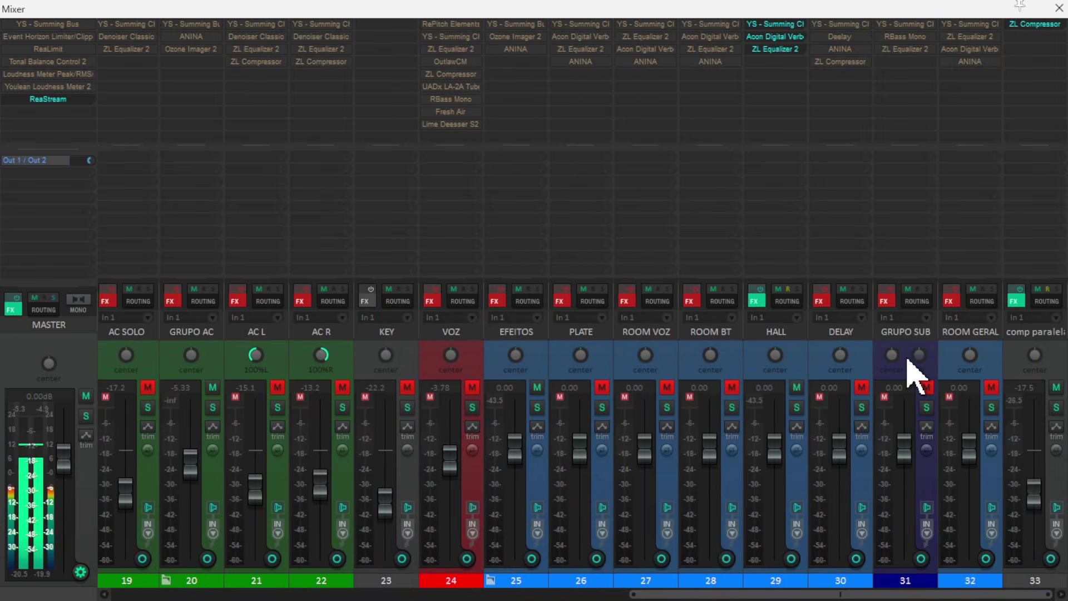
pyautogui.moveTo(845, 593); pyautogui.dragTo(550, 593)
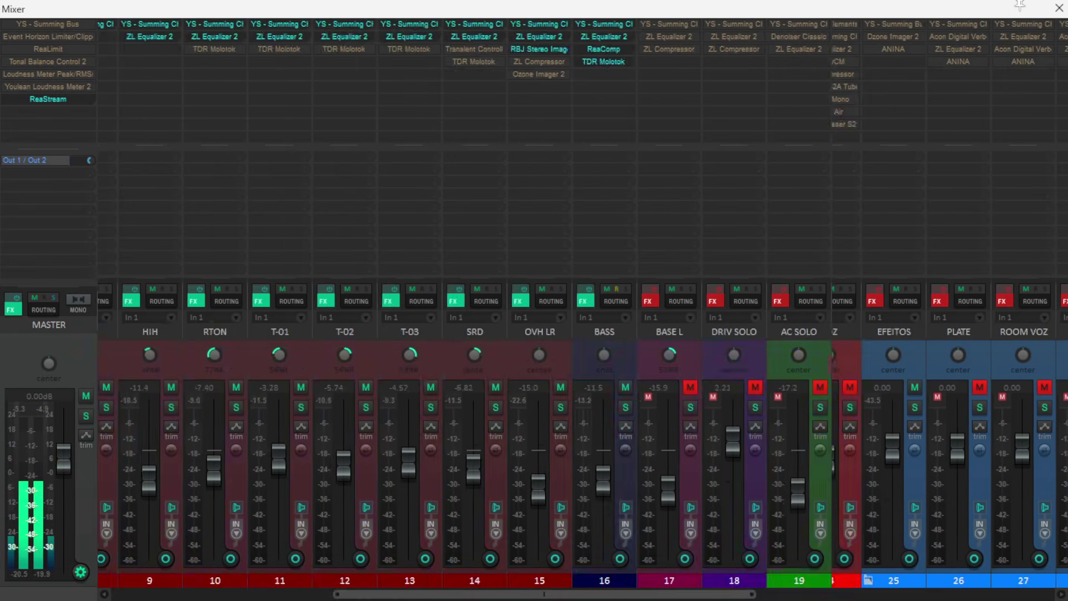
pyautogui.moveTo(431, 594); pyautogui.dragTo(212, 594)
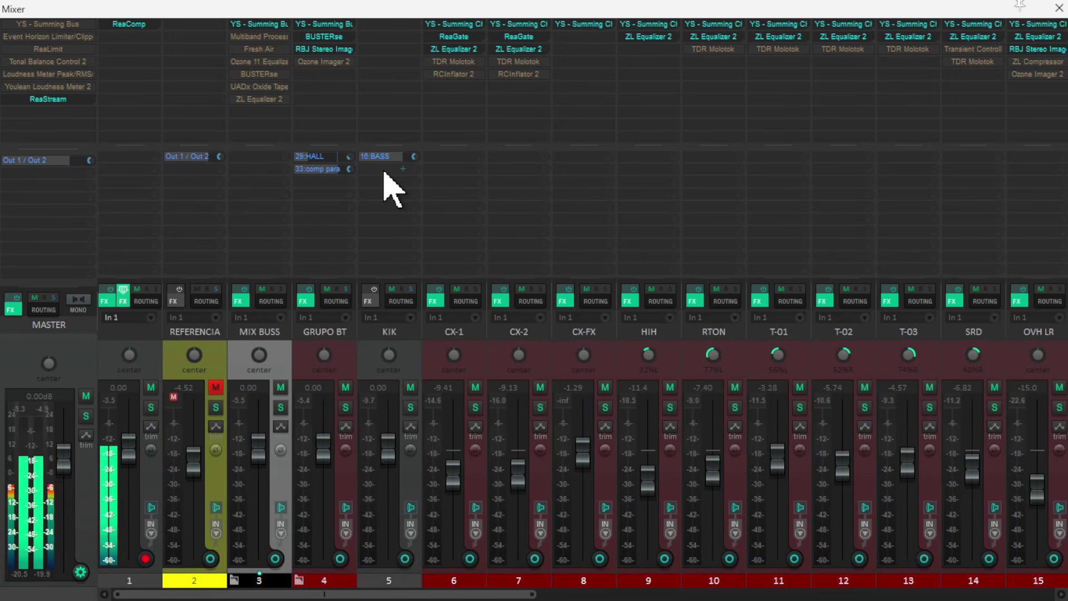
pyautogui.moveTo(382, 168); pyautogui.dragTo(896, 160)
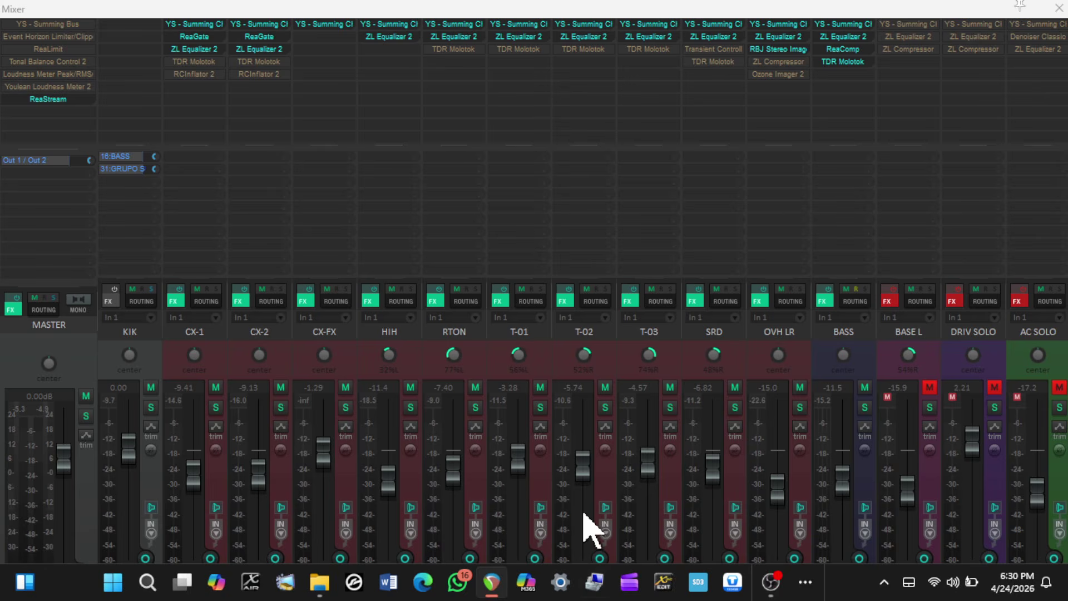
# - Create a post-fader send from the BASS track to the GRUPO SUB track
pyautogui.moveTo(581, 596); pyautogui.dragTo(468, 595)
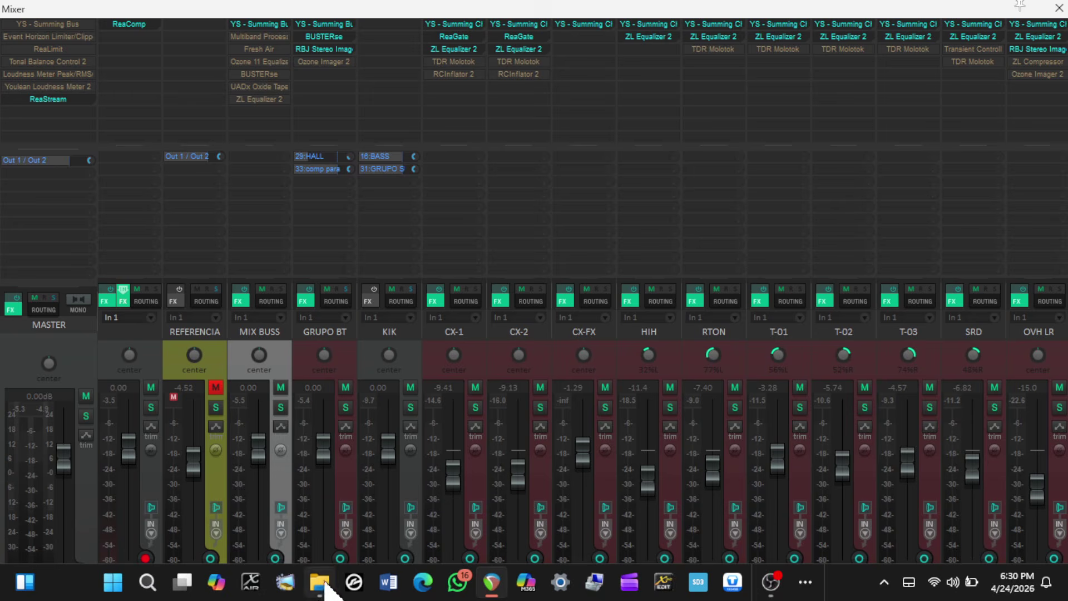
pyautogui.moveTo(372, 594); pyautogui.dragTo(723, 594)
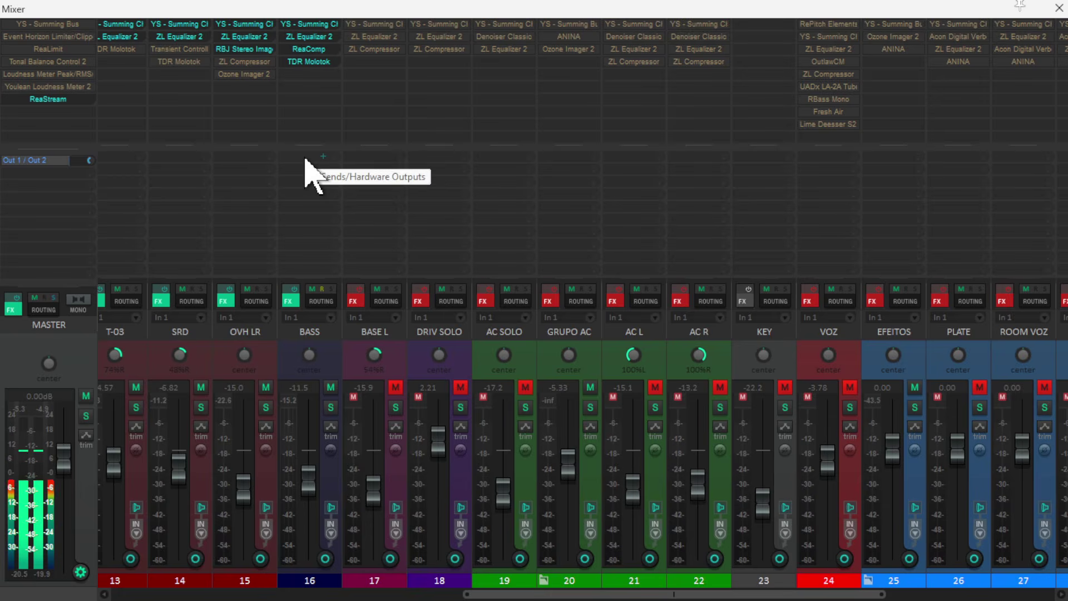
pyautogui.moveTo(305, 162); pyautogui.dragTo(491, 149)
pyautogui.moveTo(971, 152); pyautogui.dragTo(901, 172)
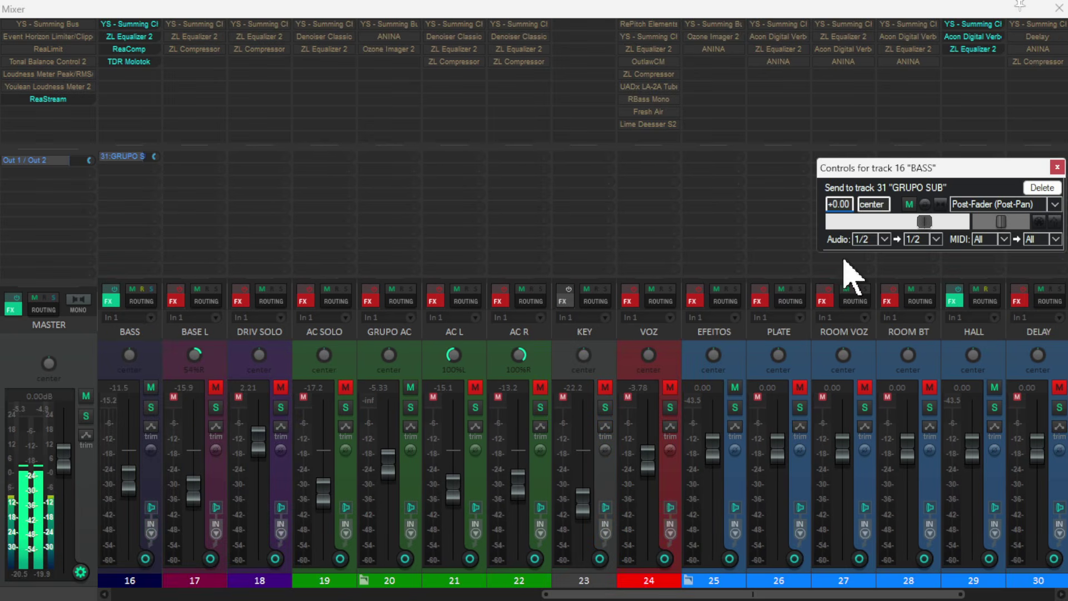
pyautogui.moveTo(608, 593); pyautogui.dragTo(367, 593)
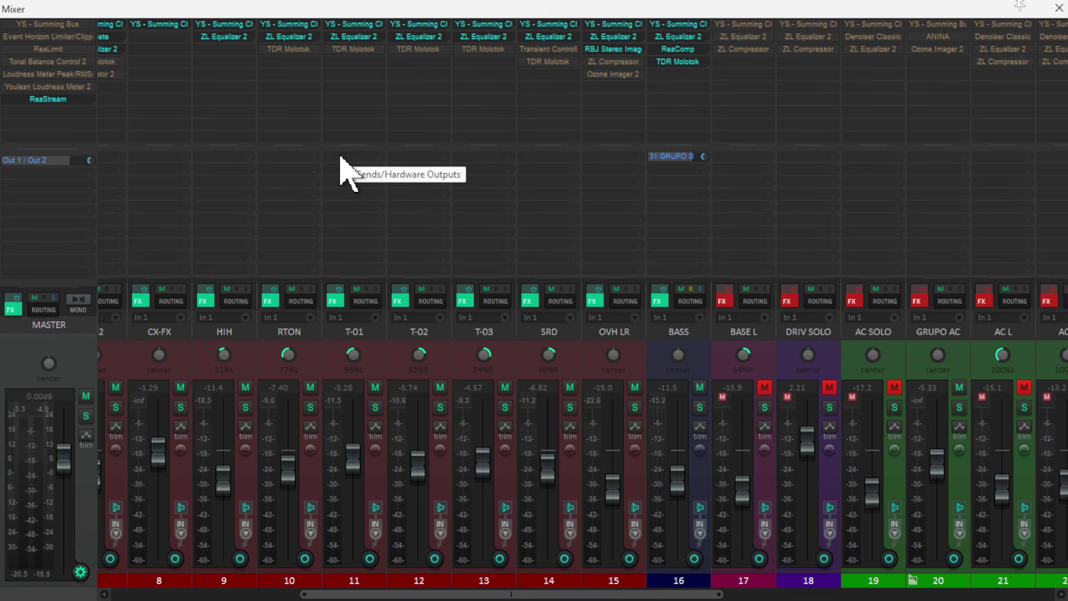
pyautogui.hscroll(4, 484, 172)
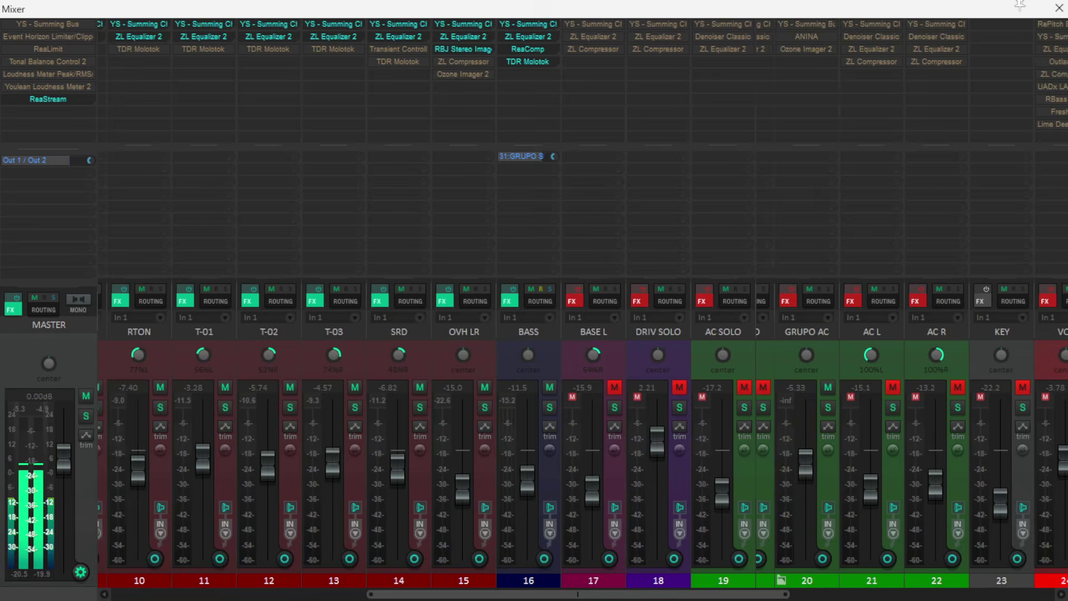
pyautogui.hscroll(4, 484, 172)
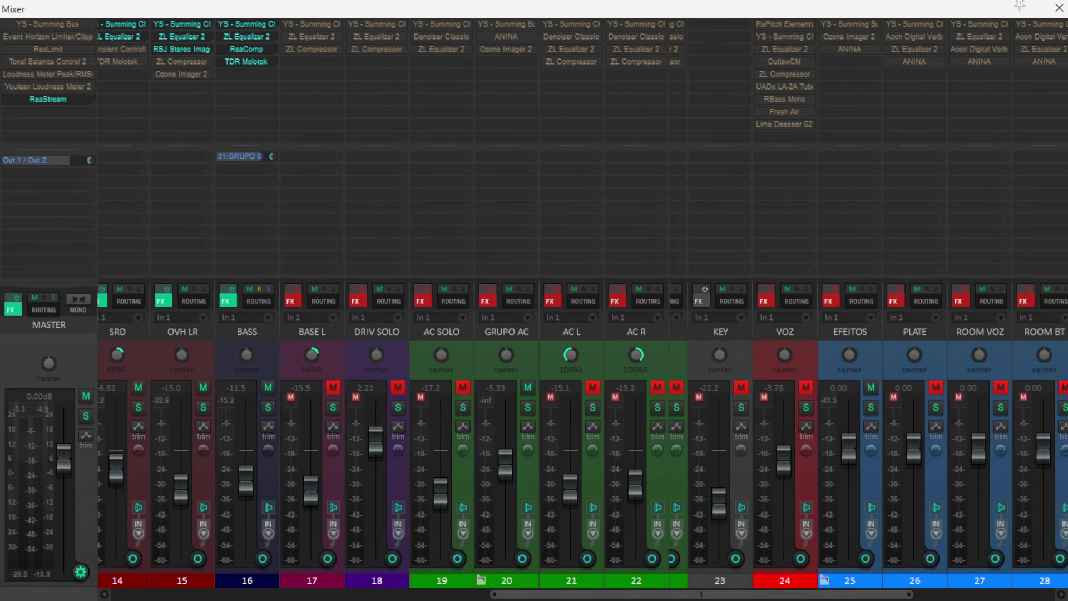
# - Create sends to the GRUPO SUB track from the T-01, T-02, T-03 and SRD tracks
pyautogui.hscroll(4, 925, 157)
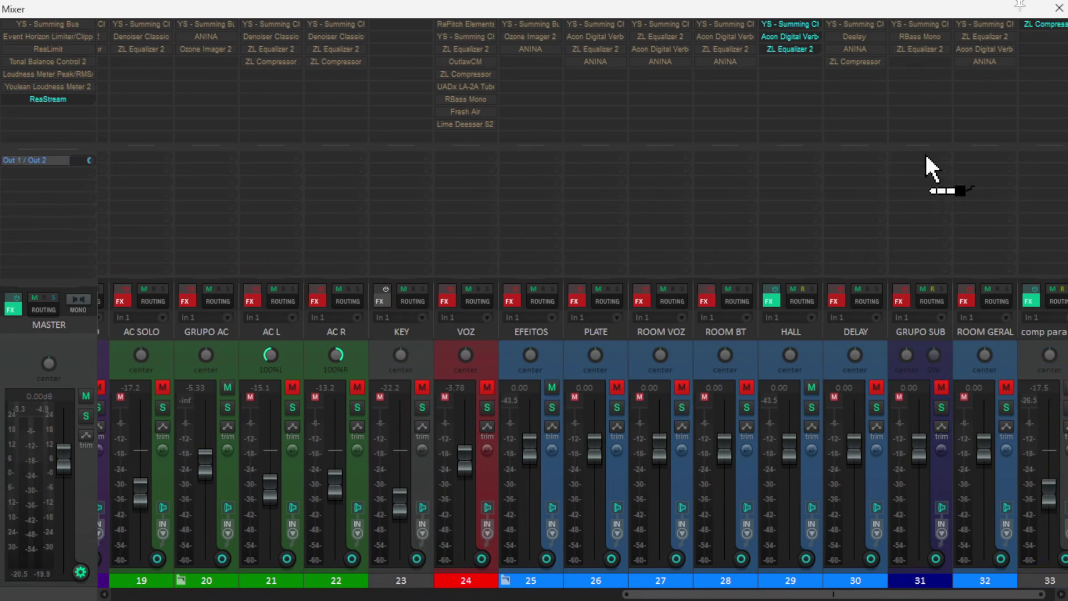
pyautogui.moveTo(926, 155); pyautogui.dragTo(917, 164)
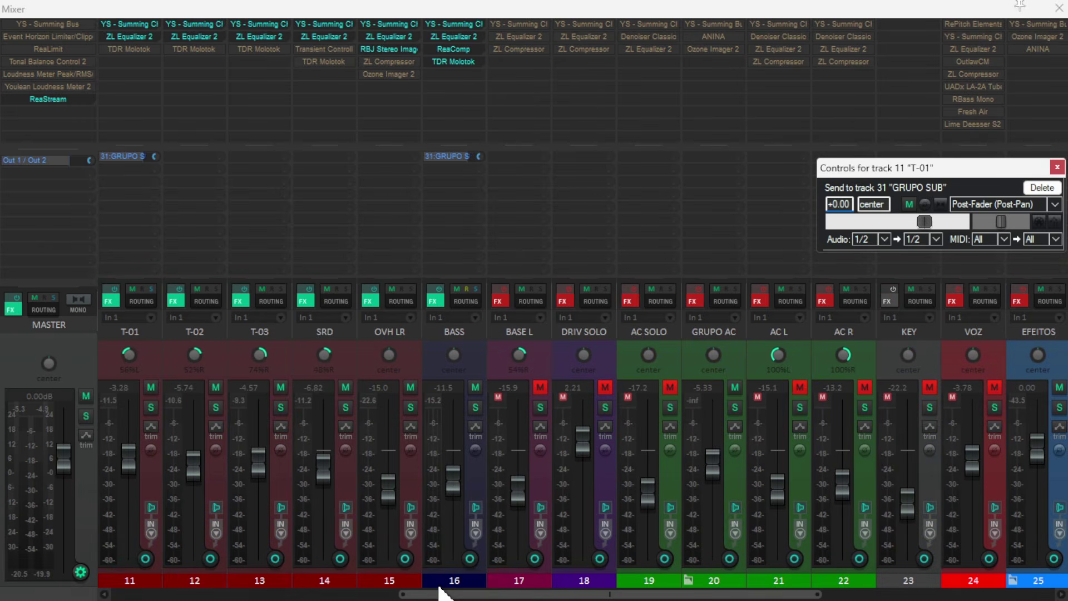
pyautogui.hscroll(-5, 506, 356)
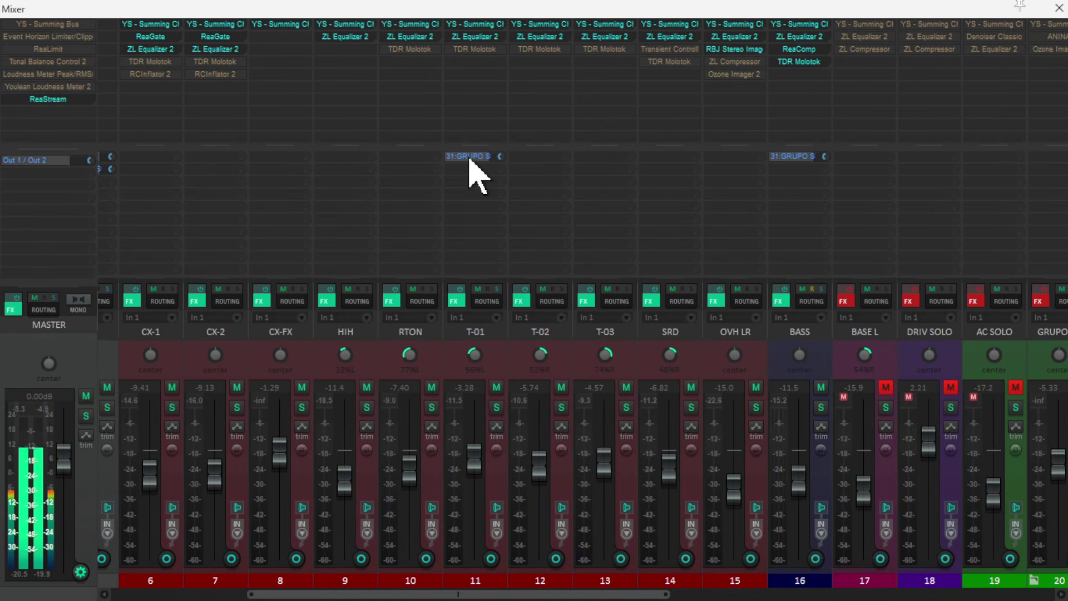
pyautogui.moveTo(469, 162); pyautogui.dragTo(535, 162)
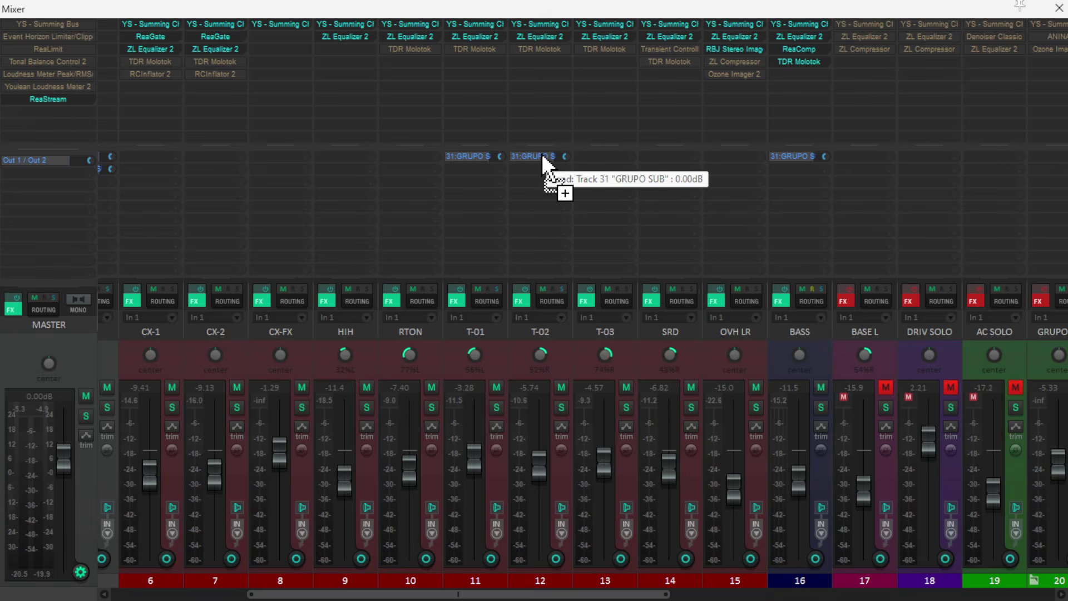
pyautogui.moveTo(616, 162); pyautogui.dragTo(614, 158)
pyautogui.moveTo(613, 162); pyautogui.dragTo(670, 164)
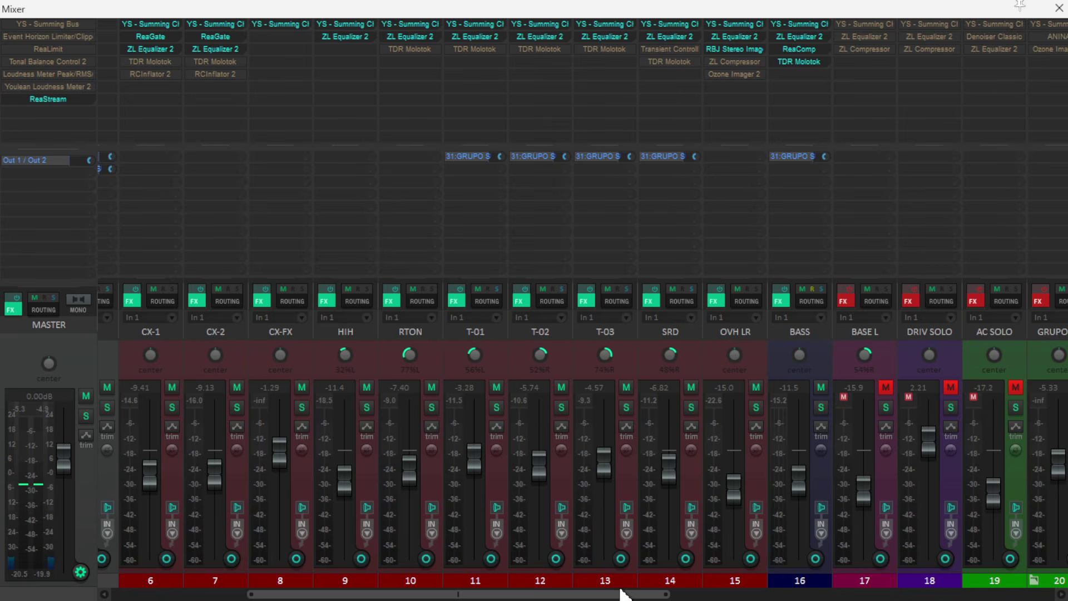
# - Unmute GRUPO SUB and enable its effects chain, then compare the mix with the track muted and unmuted
pyautogui.moveTo(634, 594); pyautogui.dragTo(1060, 553)
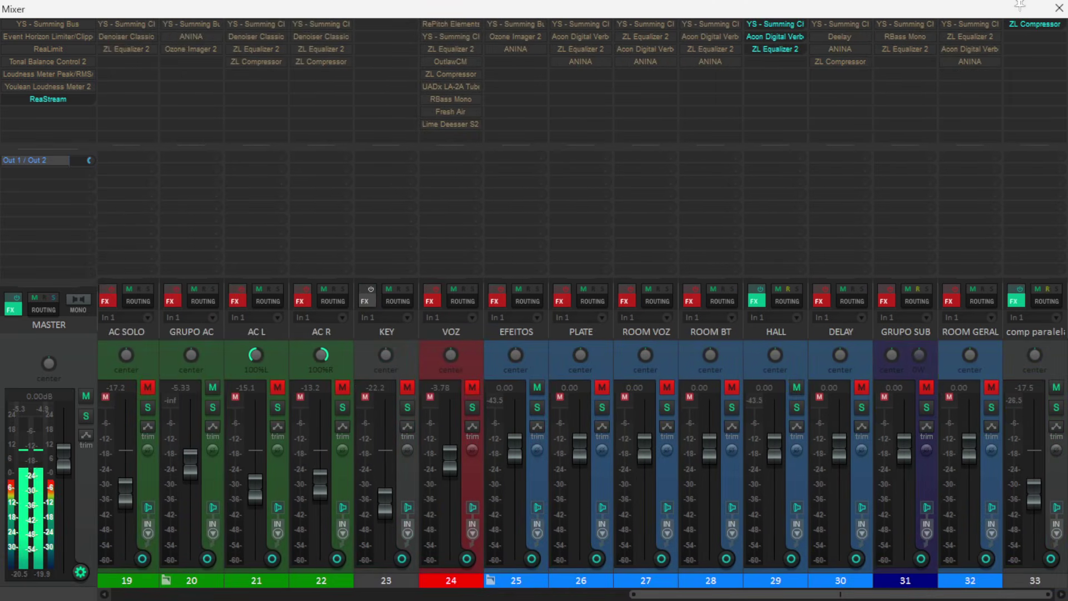
pyautogui.click(925, 388)
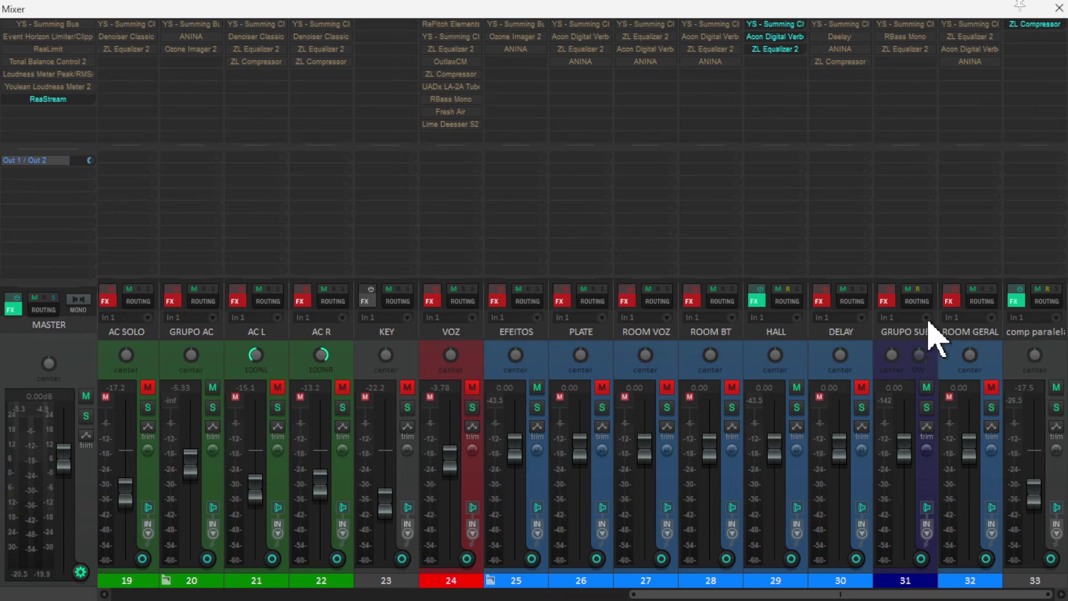
pyautogui.click(888, 290)
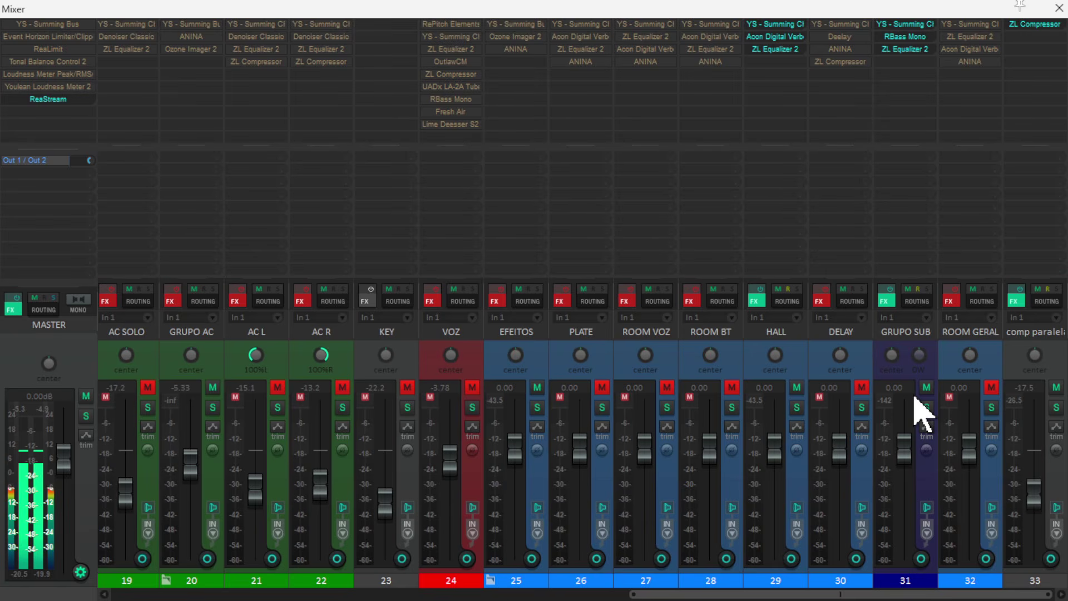
pyautogui.click(926, 388)
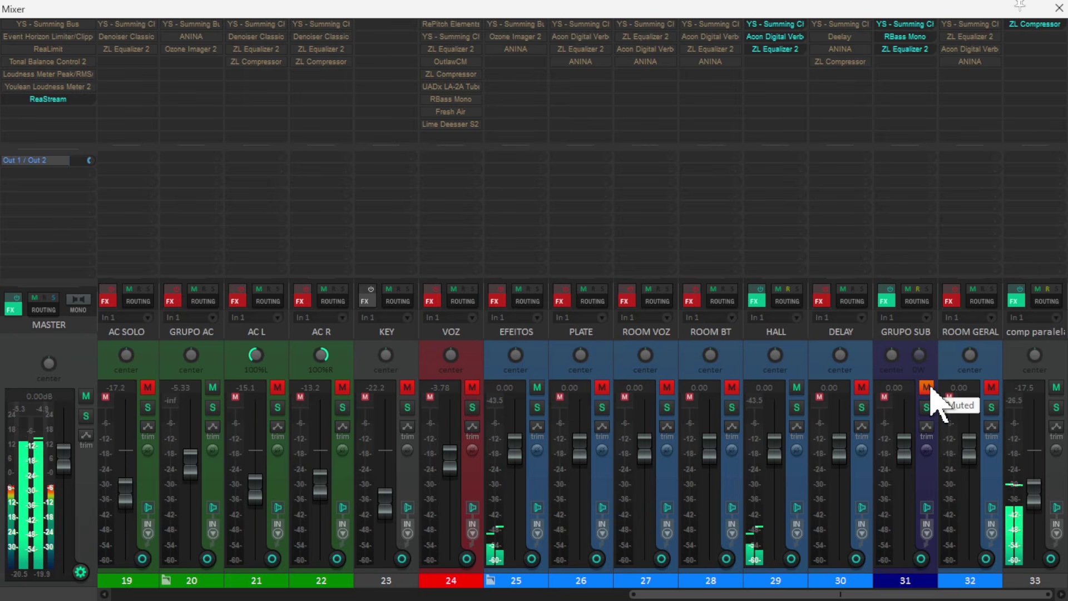
pyautogui.click(925, 388)
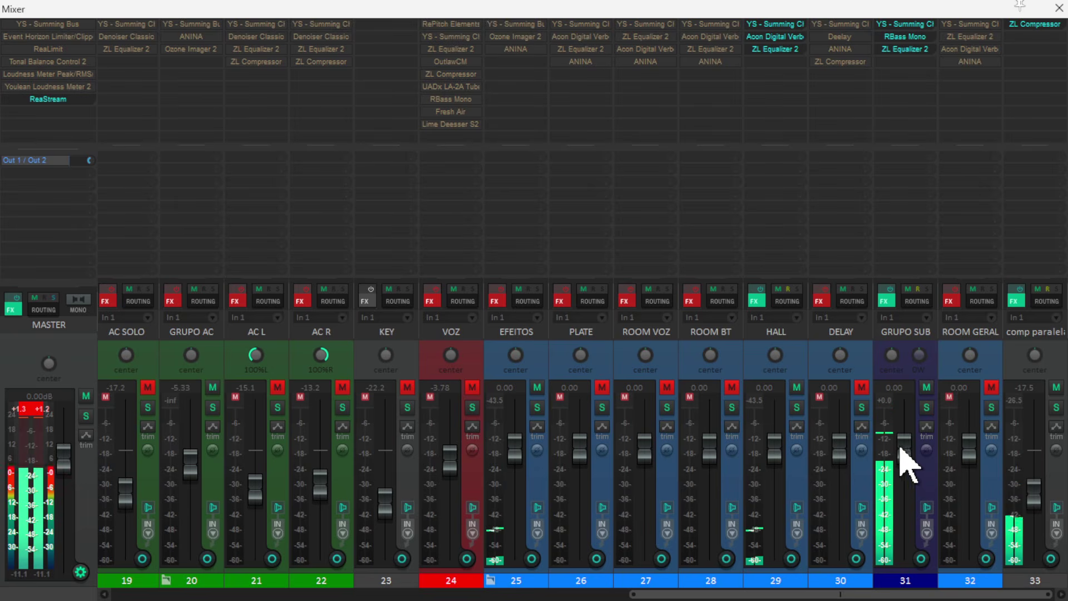
# - Lower GRUPO SUB's volume to -10.6 dB, then compare the playing mix with the track muted and unmuted
pyautogui.moveTo(900, 449); pyautogui.dragTo(910, 483)
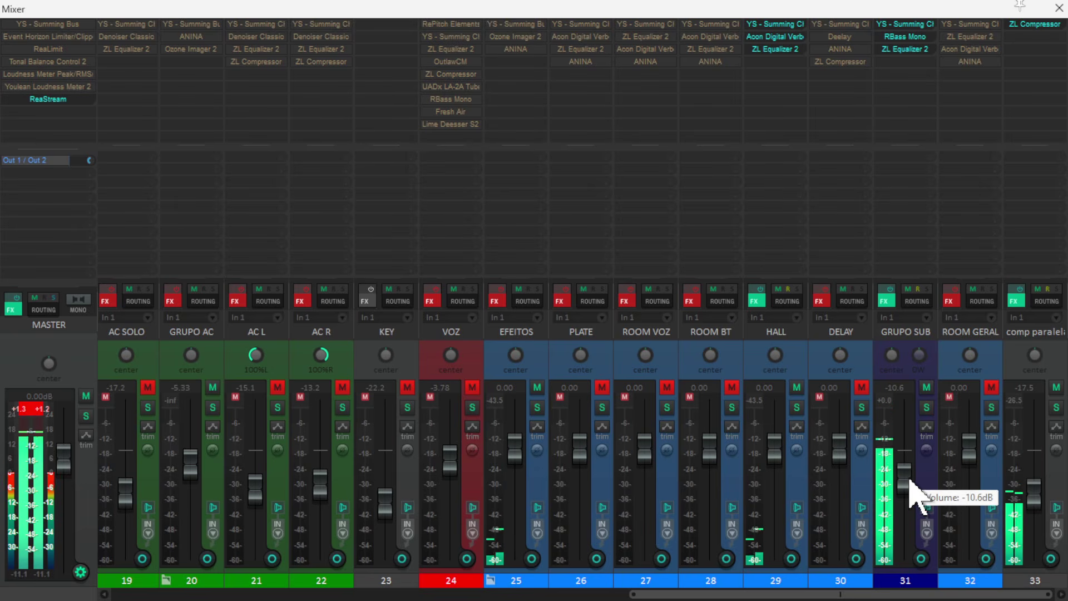
pyautogui.click(41, 409)
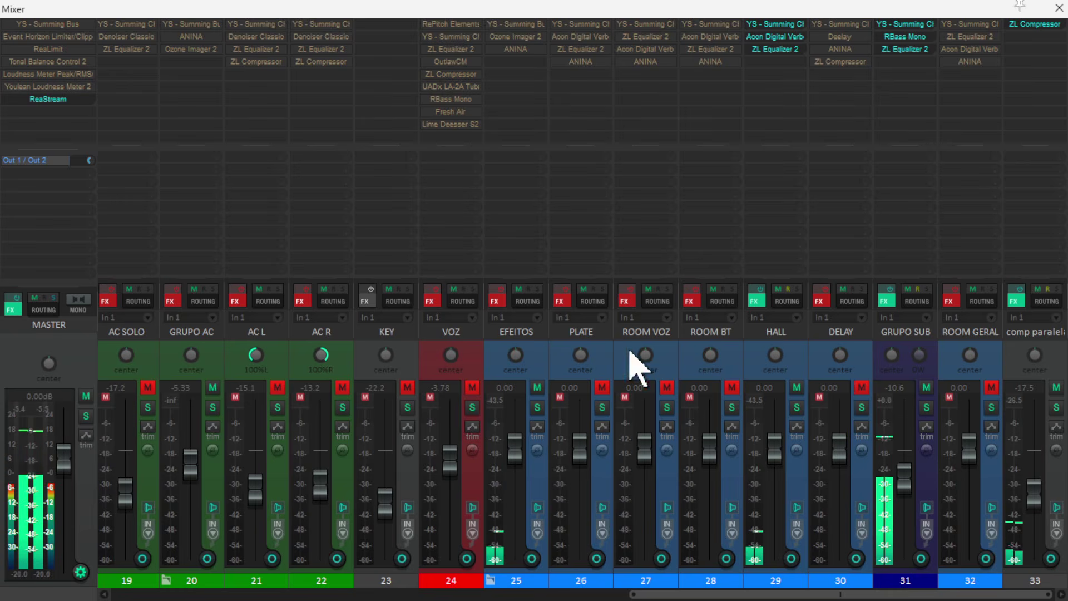
pyautogui.click(926, 387)
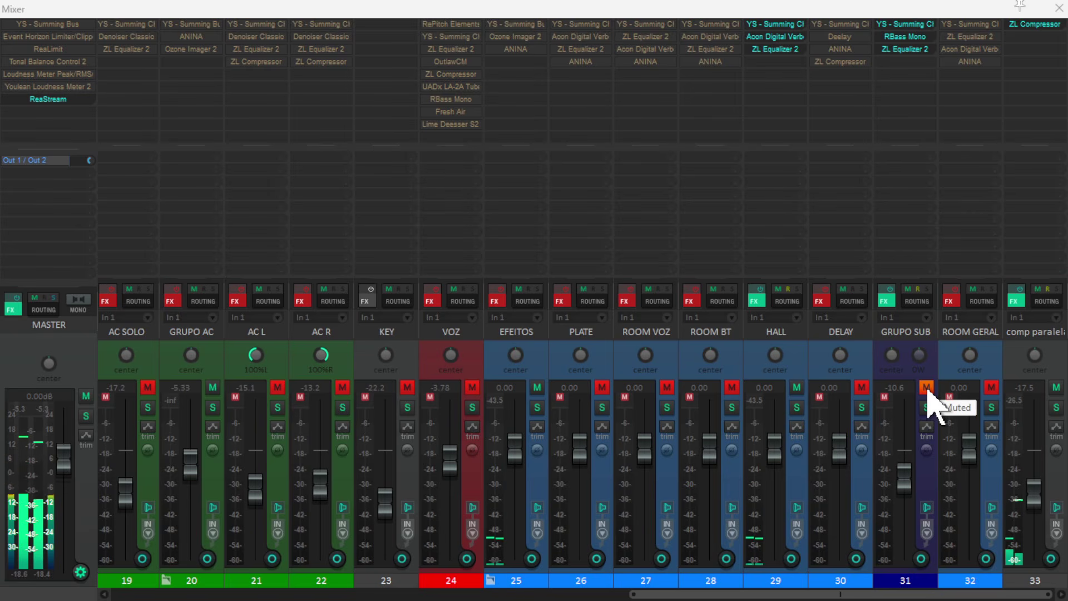
pyautogui.click(926, 387)
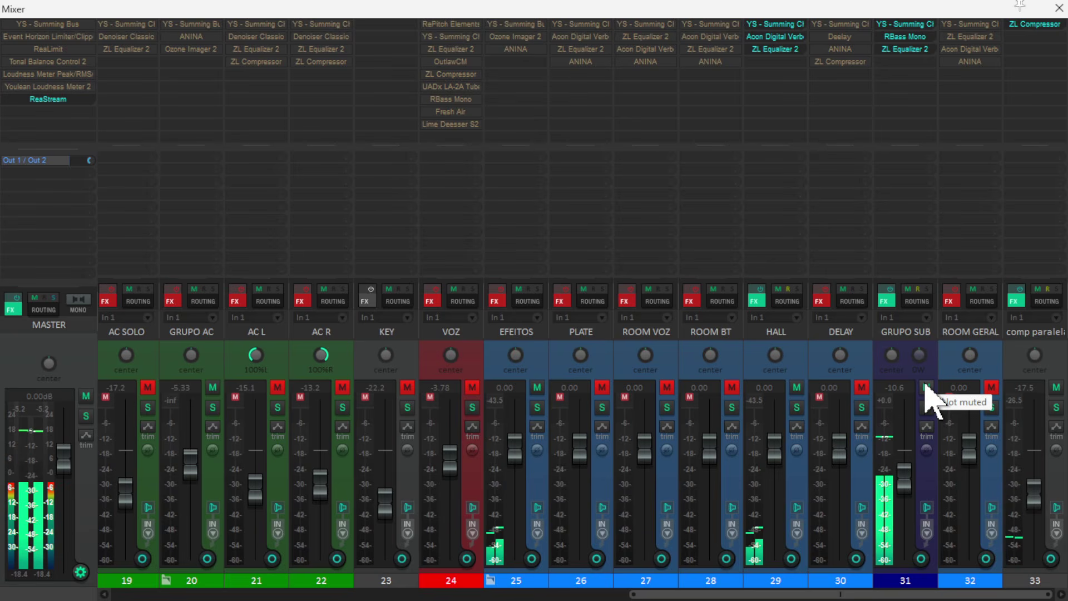
pyautogui.click(927, 387)
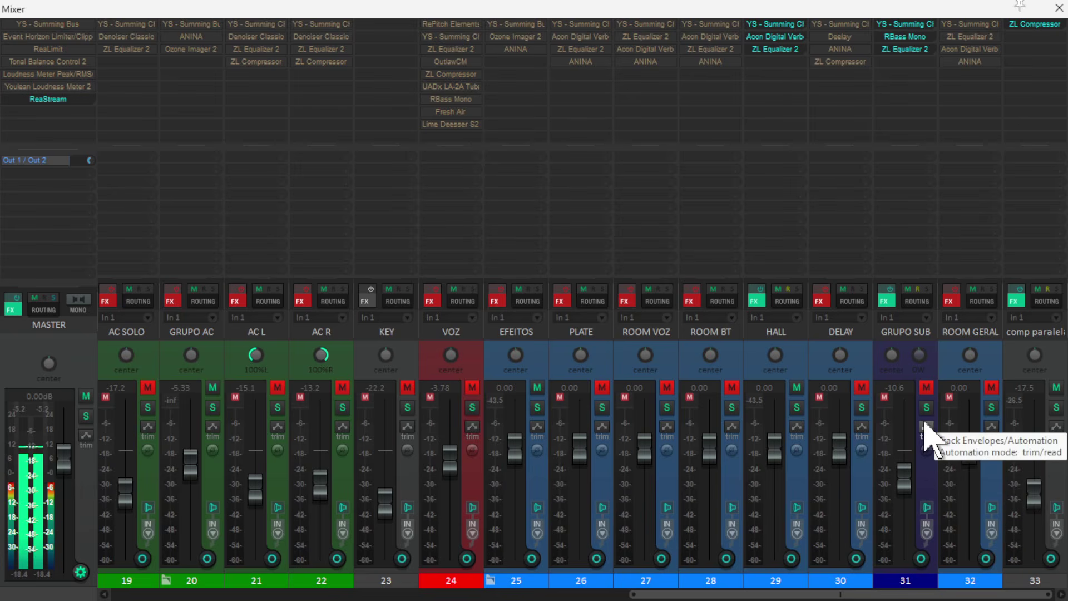
pyautogui.click(926, 387)
# - Lower GRUPO SUB's volume to -11.9 dB while it is soloed, then examine its RBass Mono effect
pyautogui.click(926, 407)
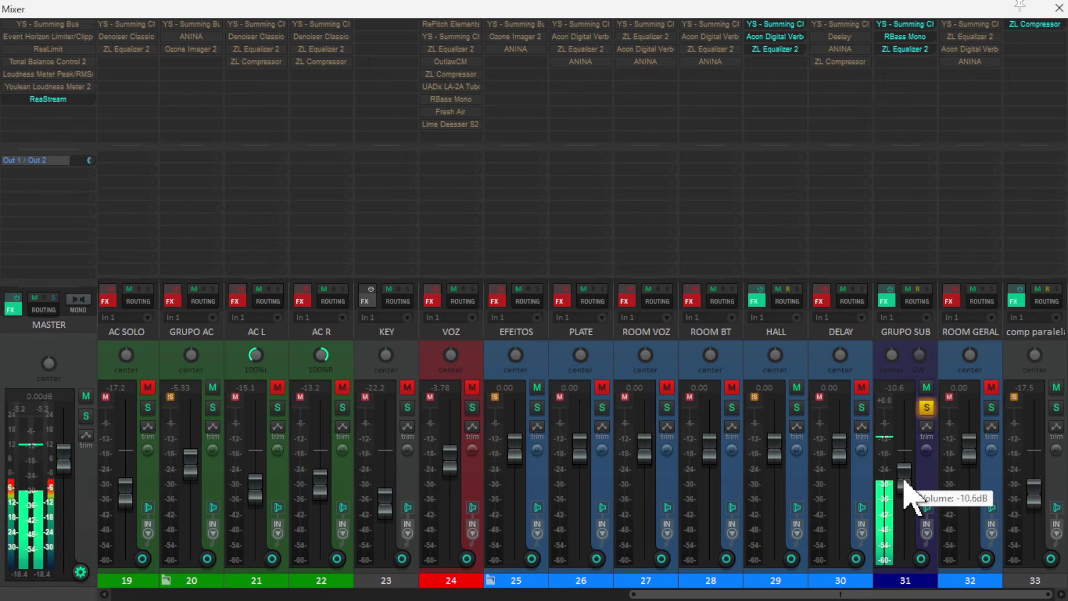
pyautogui.moveTo(904, 480); pyautogui.dragTo(909, 489)
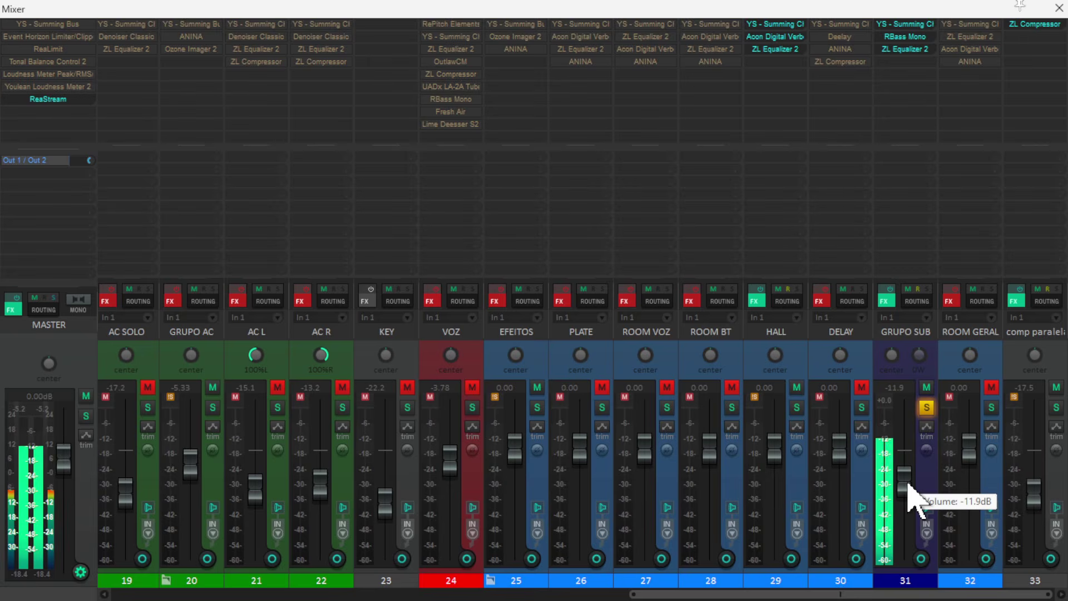
pyautogui.click(926, 409)
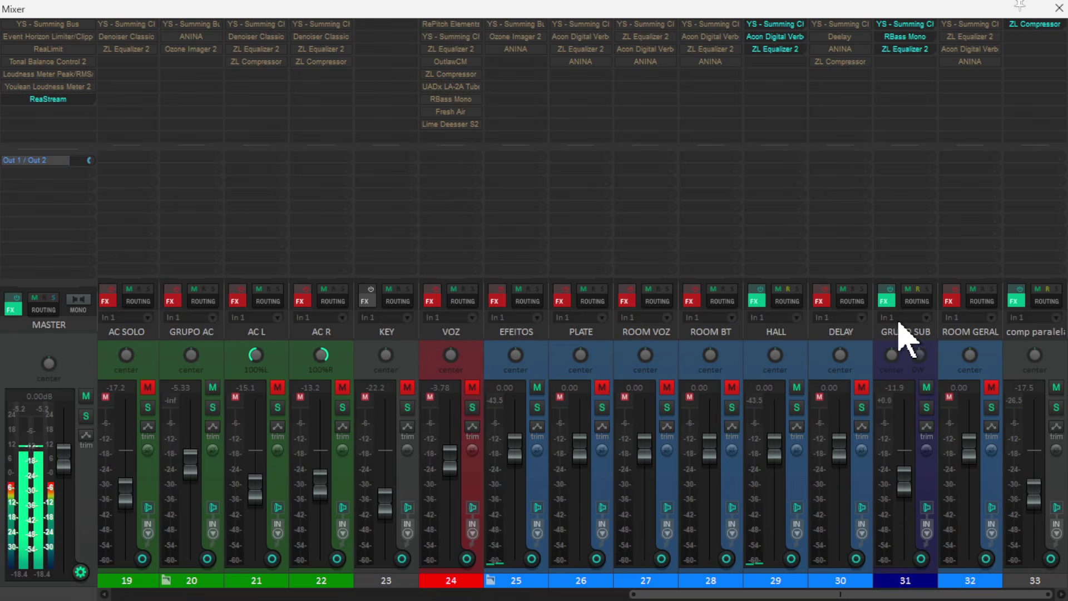
pyautogui.click(908, 38)
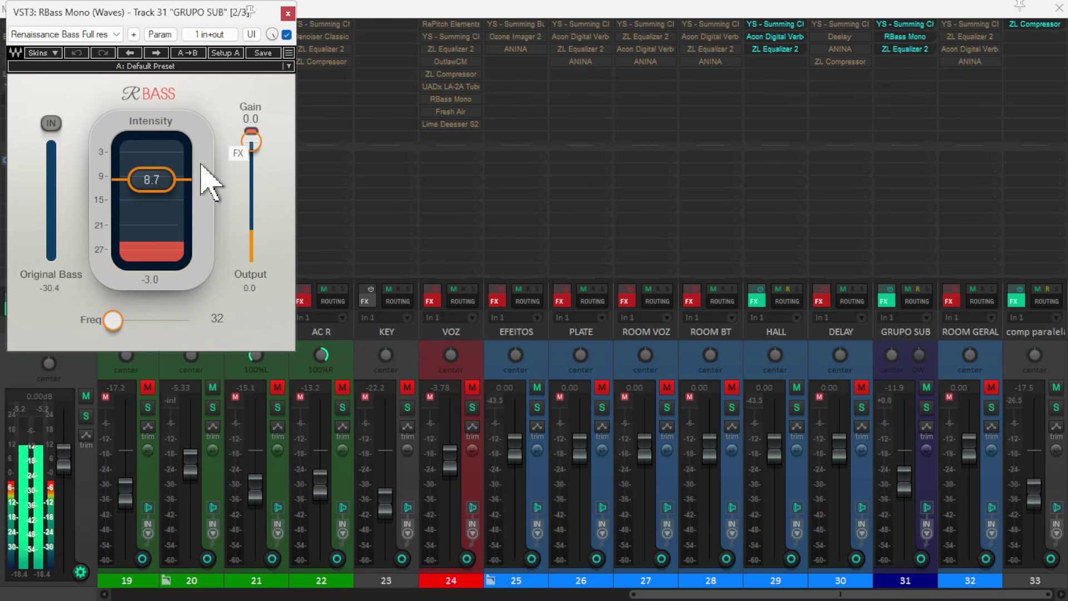
pyautogui.click(287, 12)
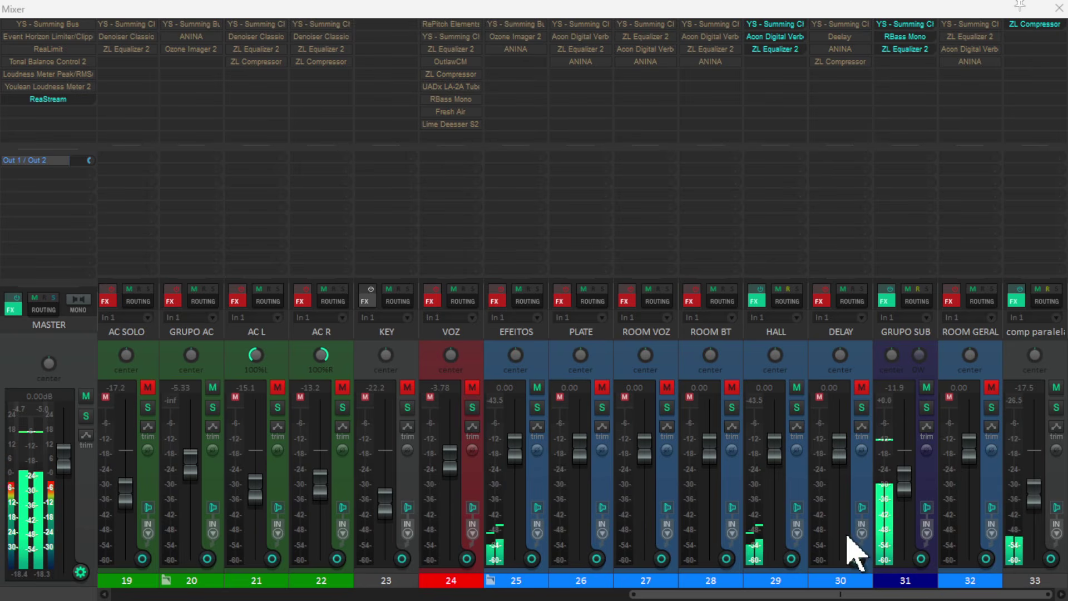
# - Raise GRUPO SUB's volume to -8.86 dB, compare the mix with and without it, and leave the track muted
pyautogui.click(928, 388)
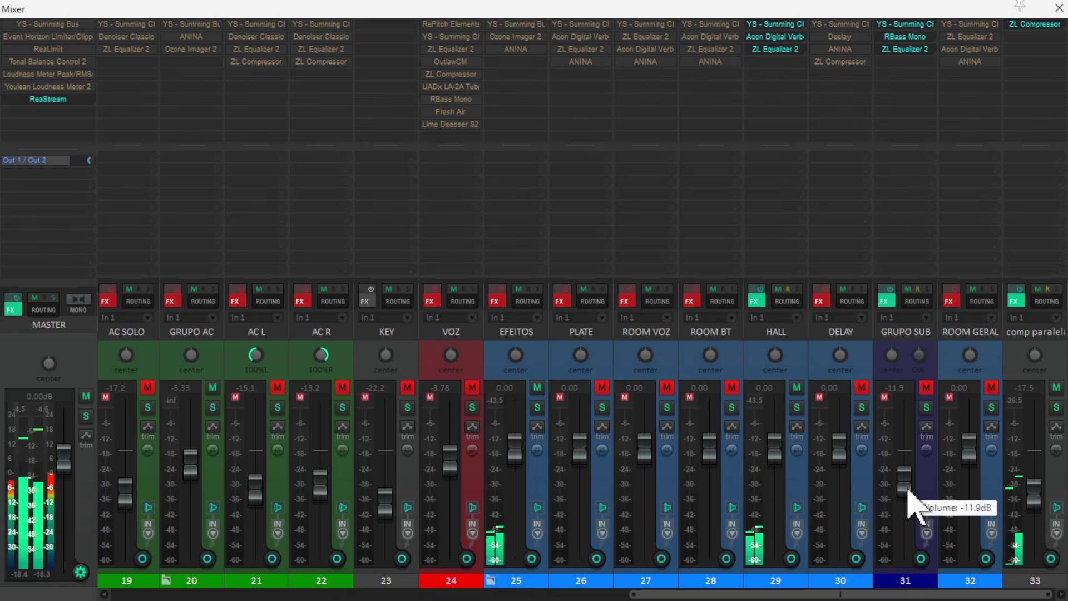
pyautogui.moveTo(916, 507); pyautogui.dragTo(906, 484)
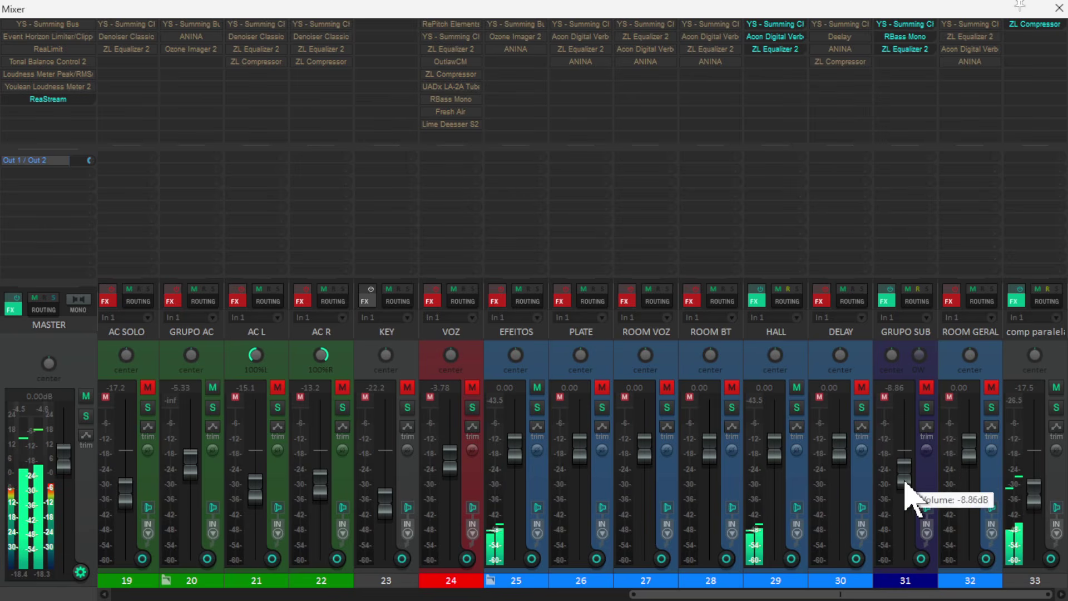
pyautogui.click(926, 387)
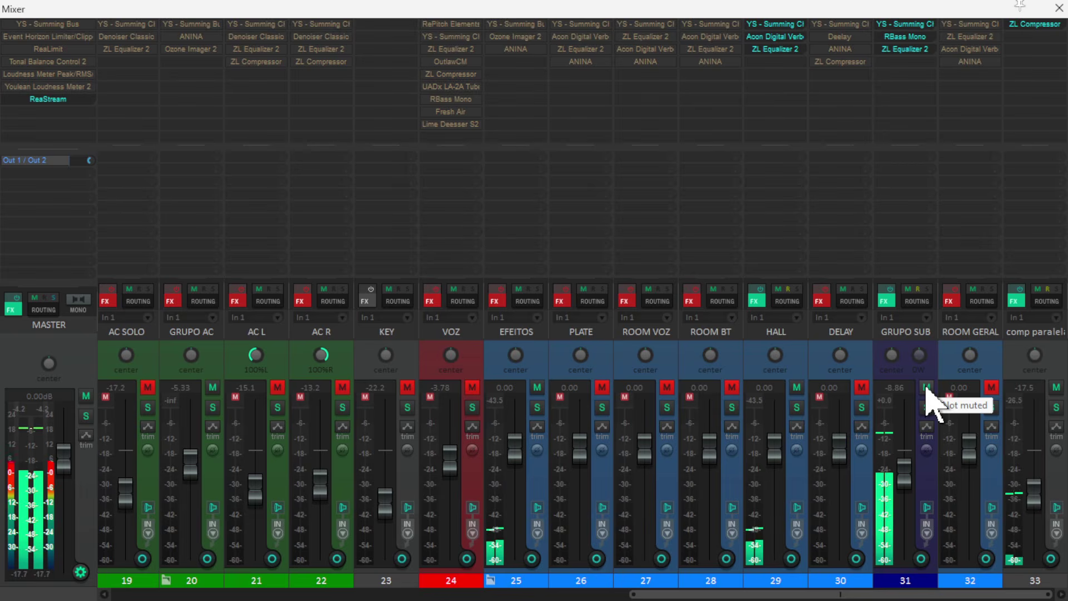
pyautogui.click(926, 387)
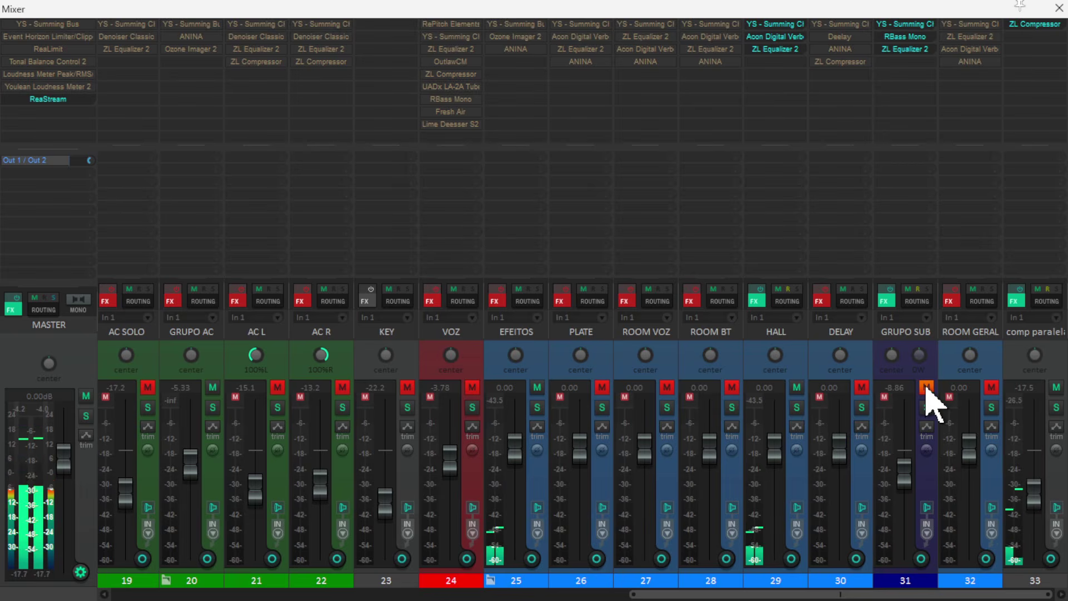
pyautogui.click(926, 388)
pyautogui.click(925, 390)
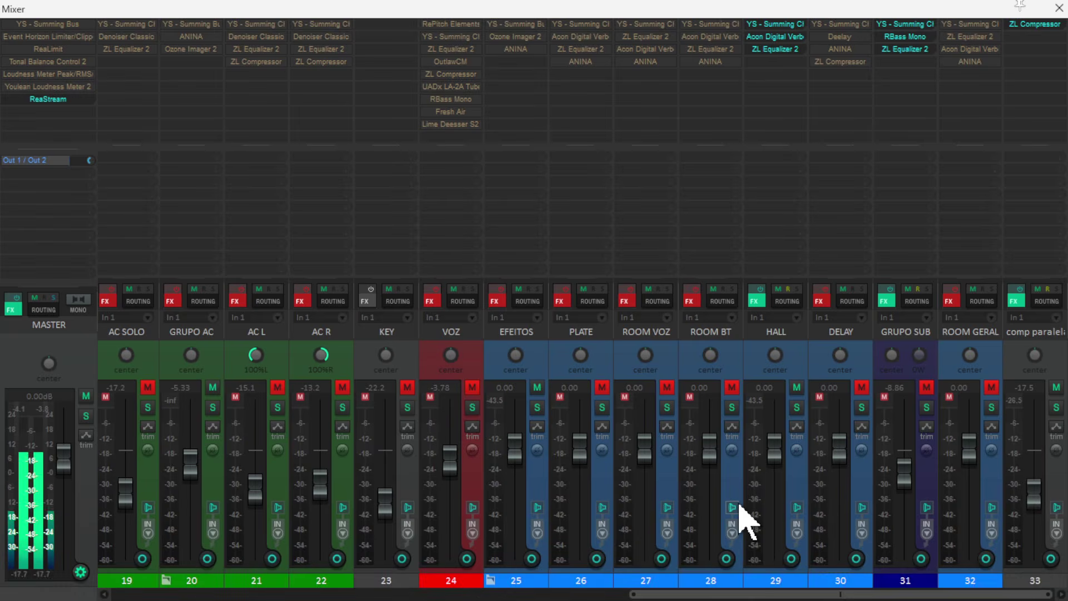
# - Deepen the dynamic cut at 63.9 Hz in BASS's ZL Equalizer 2 to -4.87 dB and close the equalizer
pyautogui.moveTo(751, 595); pyautogui.dragTo(294, 599)
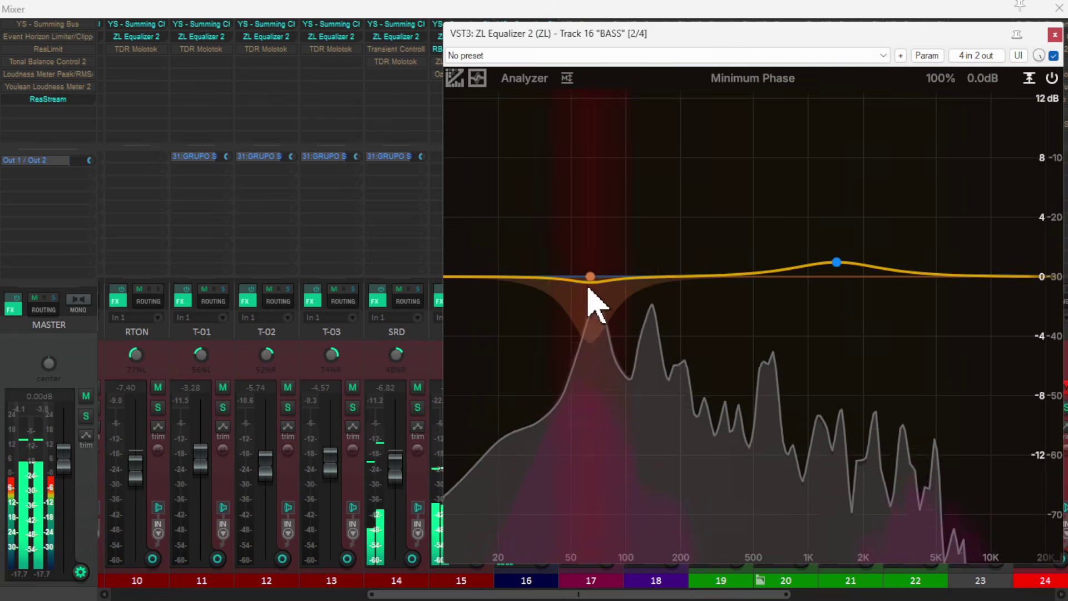
pyautogui.click(593, 337)
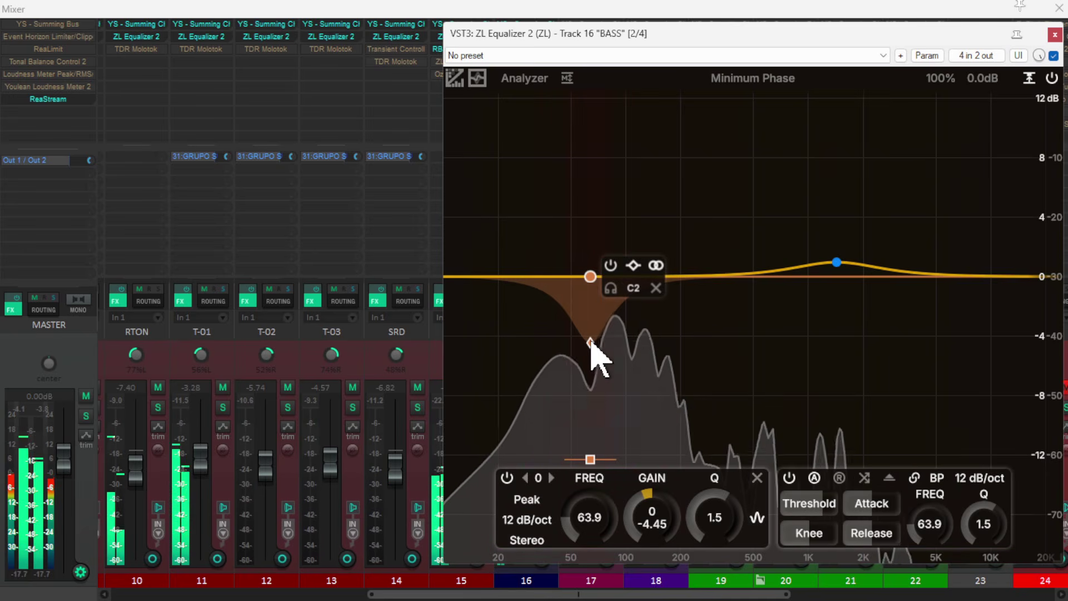
pyautogui.moveTo(591, 341); pyautogui.dragTo(589, 347)
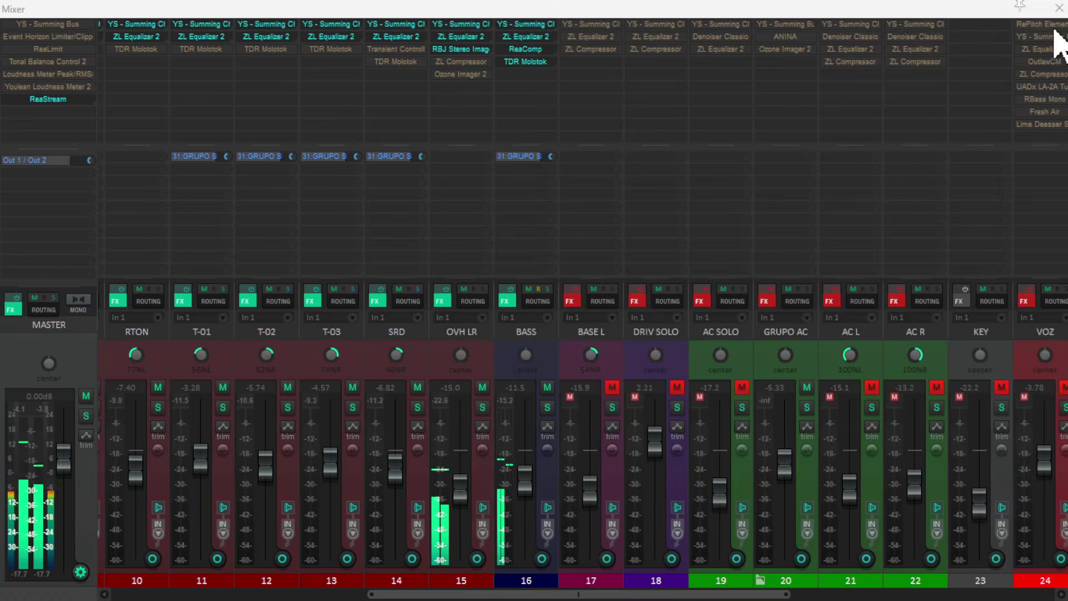
pyautogui.click(1055, 34)
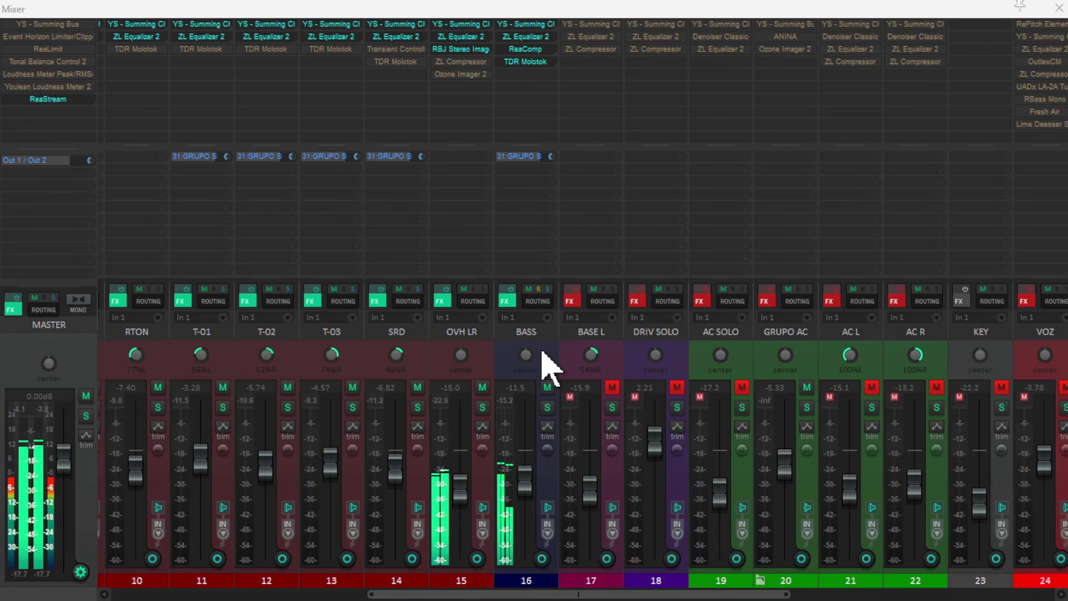
pyautogui.hscroll(-3, 534, 590)
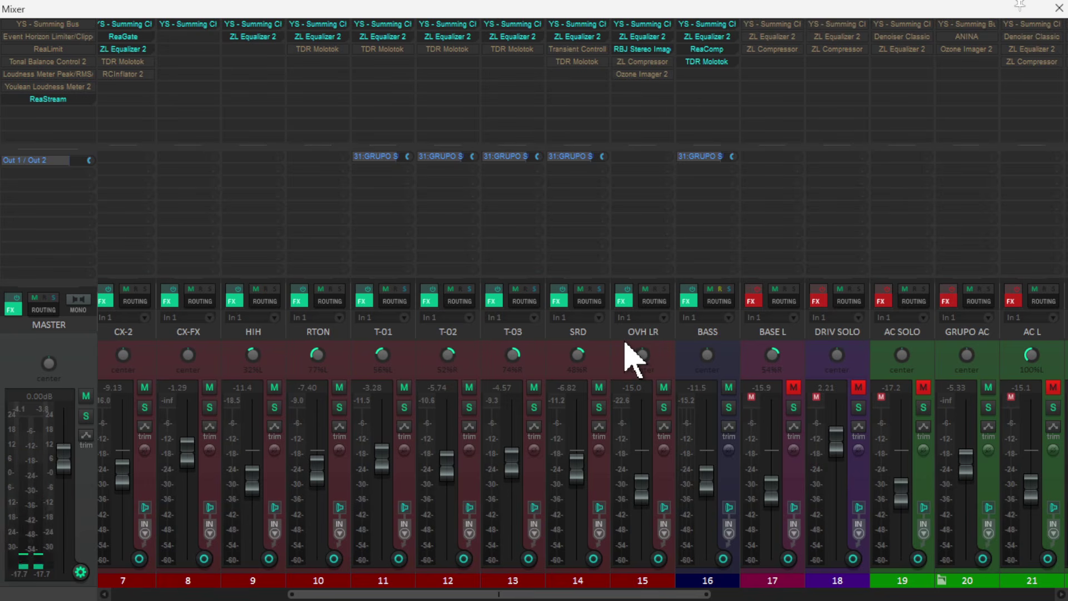
pyautogui.hscroll(-6, 591, 364)
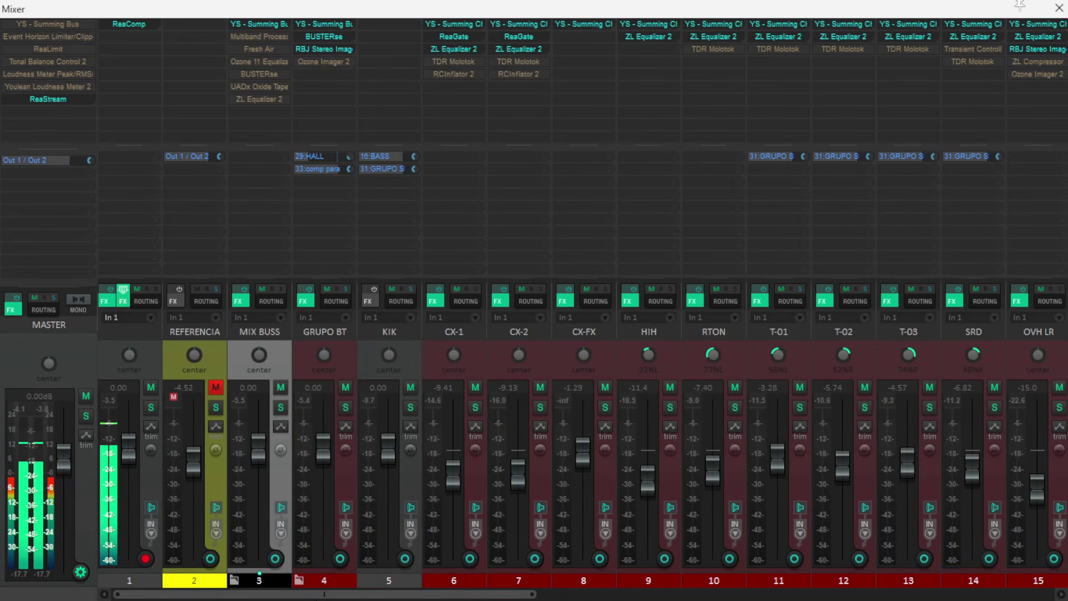
pyautogui.hscroll(9, 583, 365)
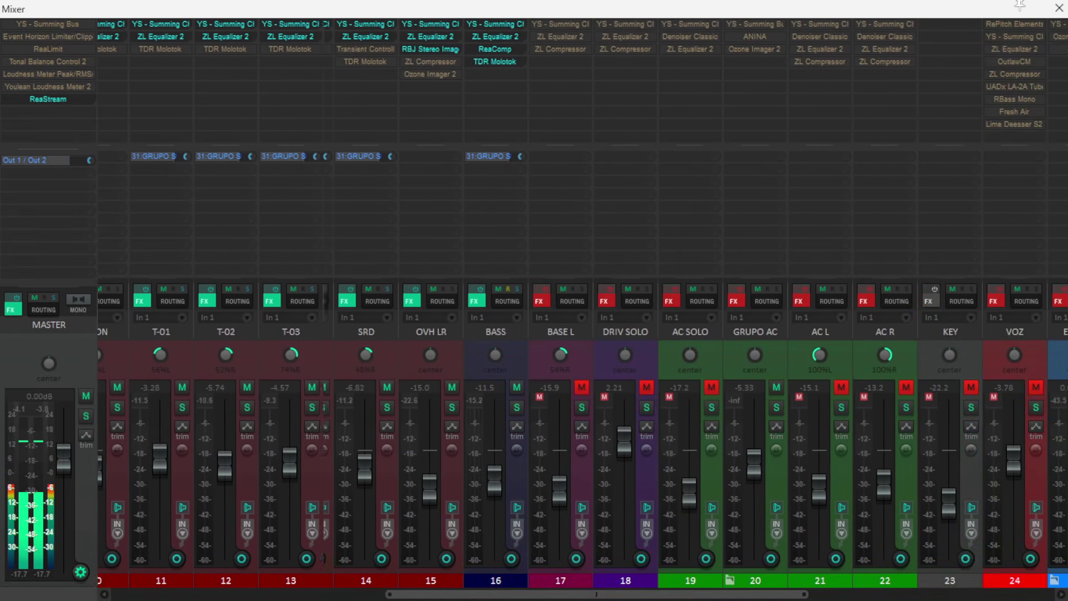
pyautogui.hscroll(1, 582, 364)
pyautogui.moveTo(700, 599)
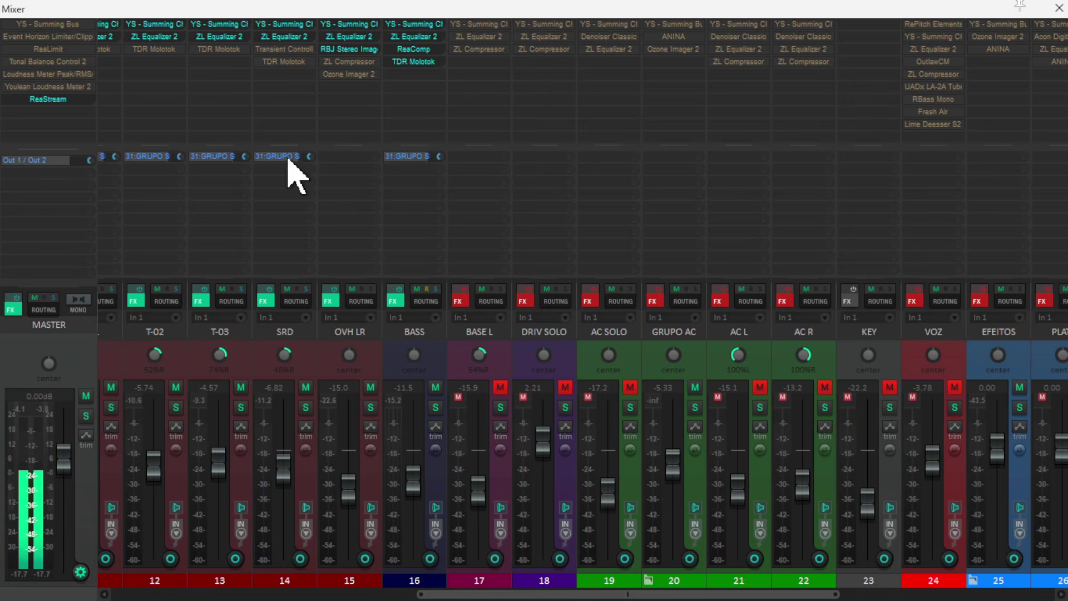
# - Set the KIK track's custom color to the same dark red as the other drum tracks in GRUPO BT
pyautogui.moveTo(605, 590); pyautogui.dragTo(299, 592)
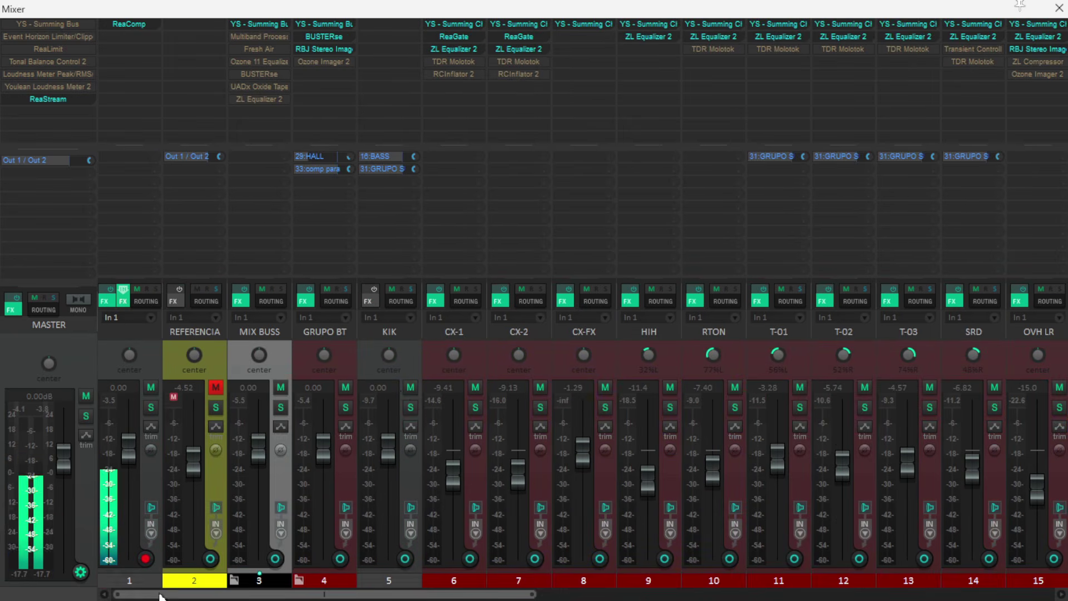
pyautogui.rightClick(400, 381)
pyautogui.moveTo(492, 470)
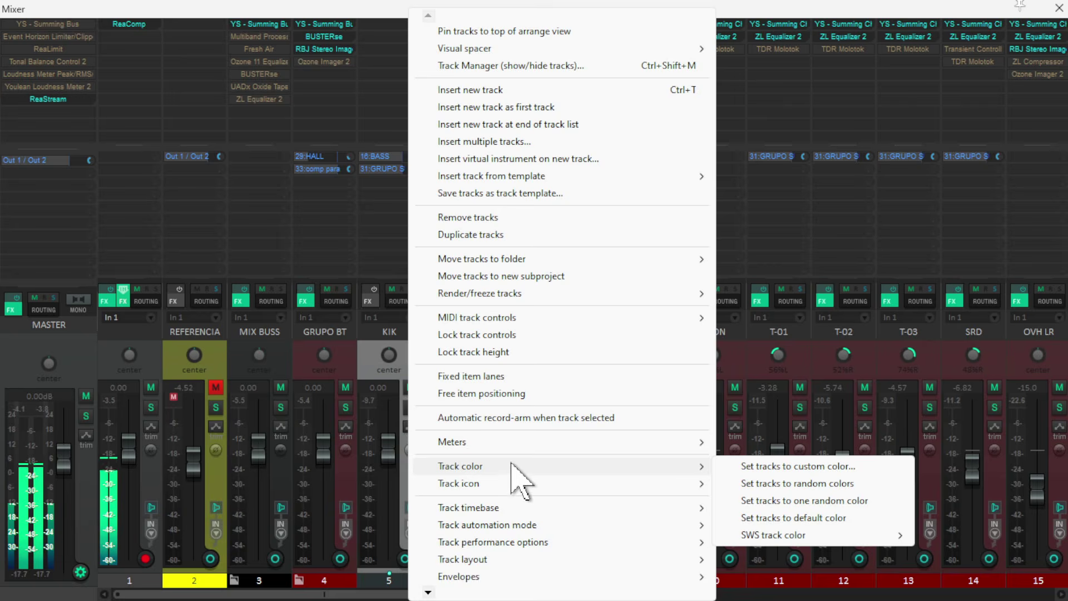
pyautogui.click(758, 469)
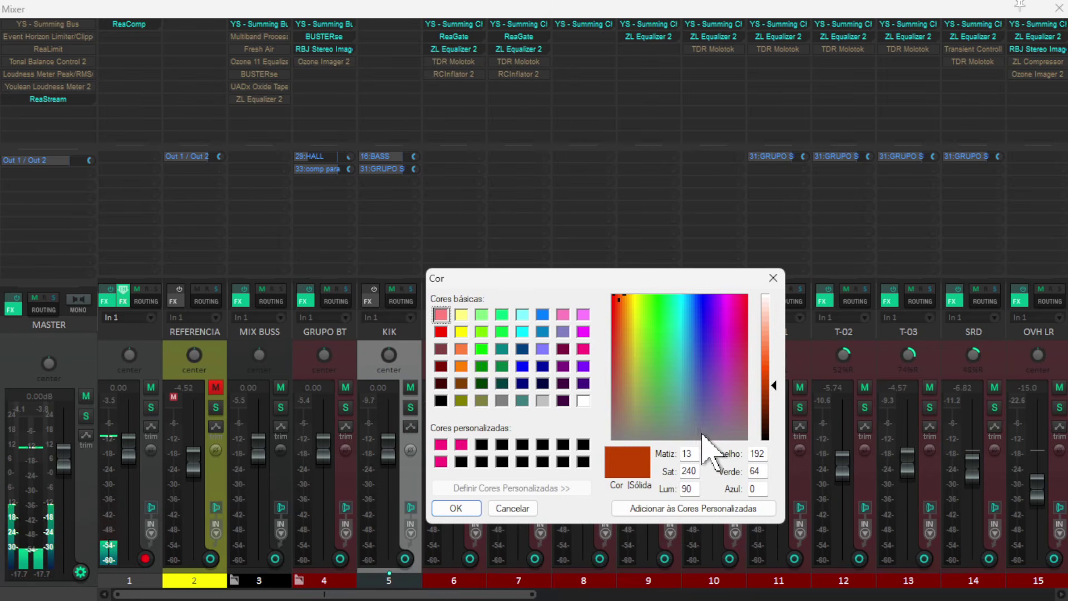
pyautogui.click(441, 365)
pyautogui.click(462, 507)
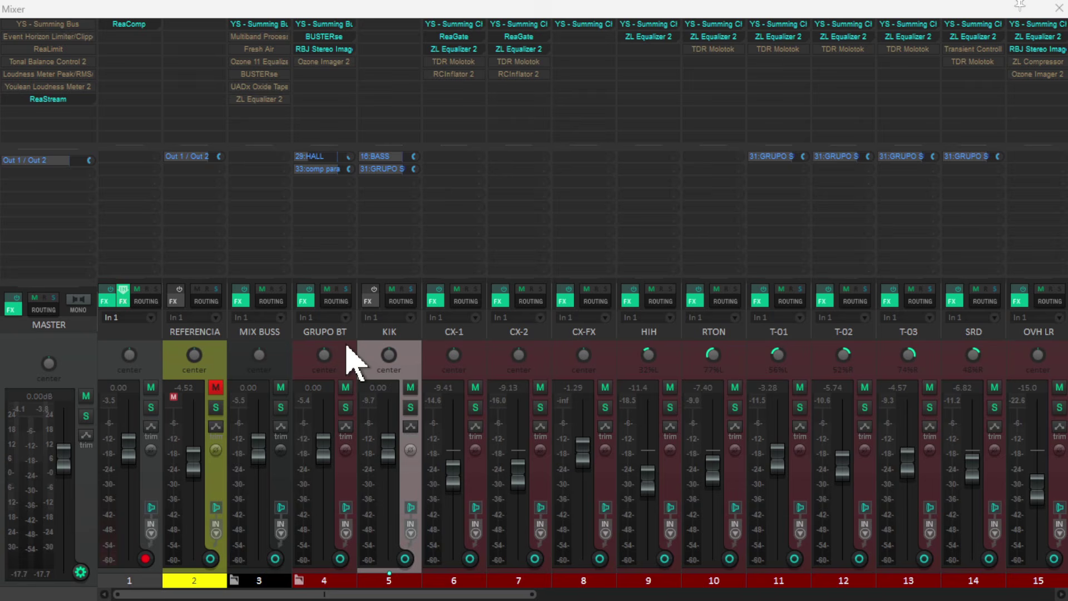
# - Select the MIX BUSS track, stop playback and close the mixer
pyautogui.click(282, 370)
pyautogui.press('space')
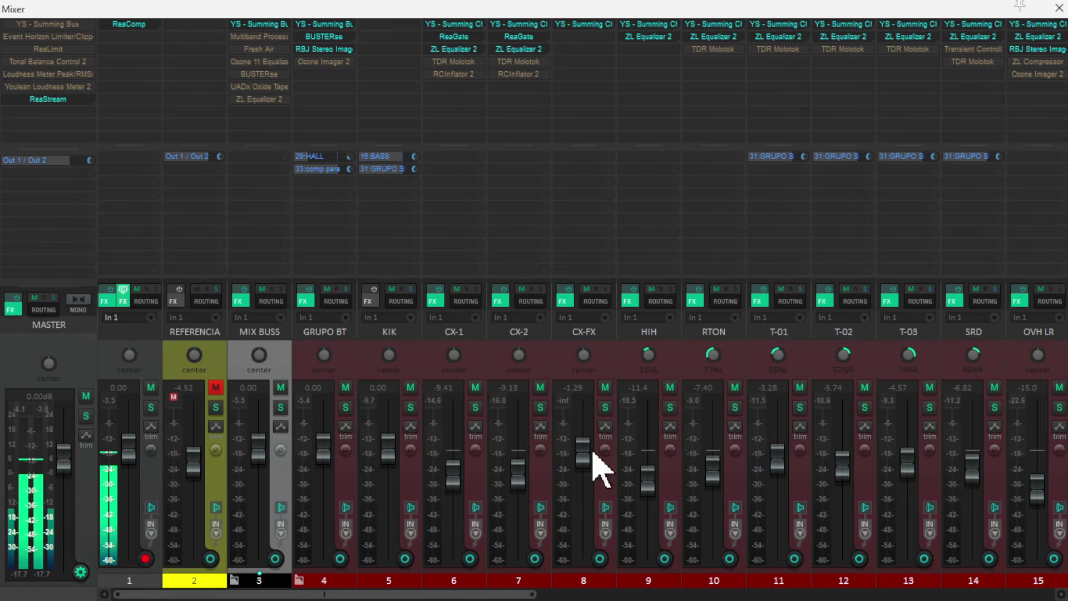
pyautogui.click(1059, 7)
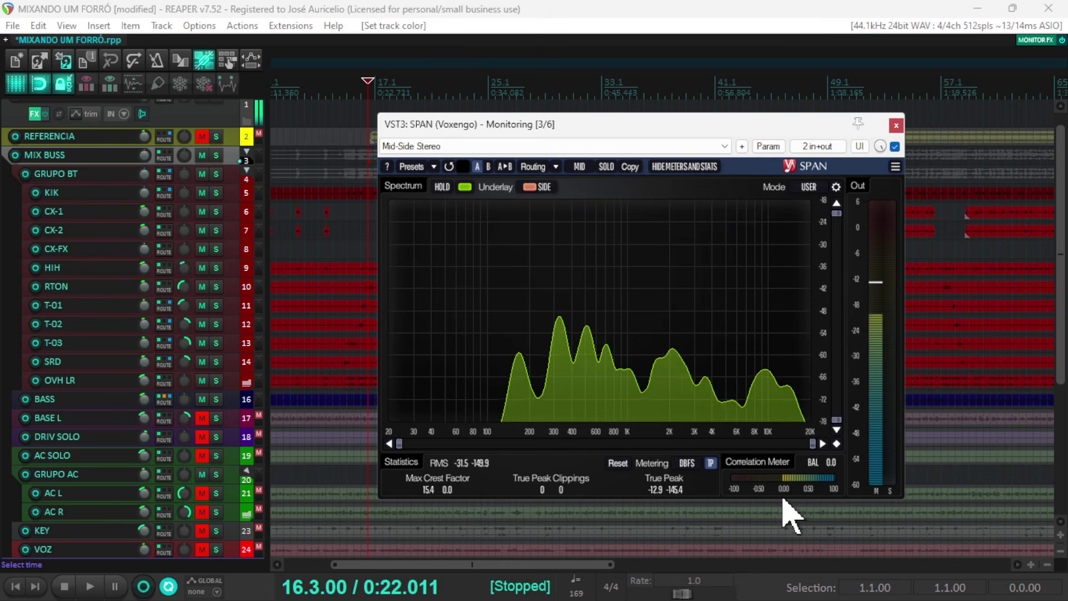
# - Play the mix while checking its spectrum in SPAN, then close the analyzer and stop playback
pyautogui.press('space')
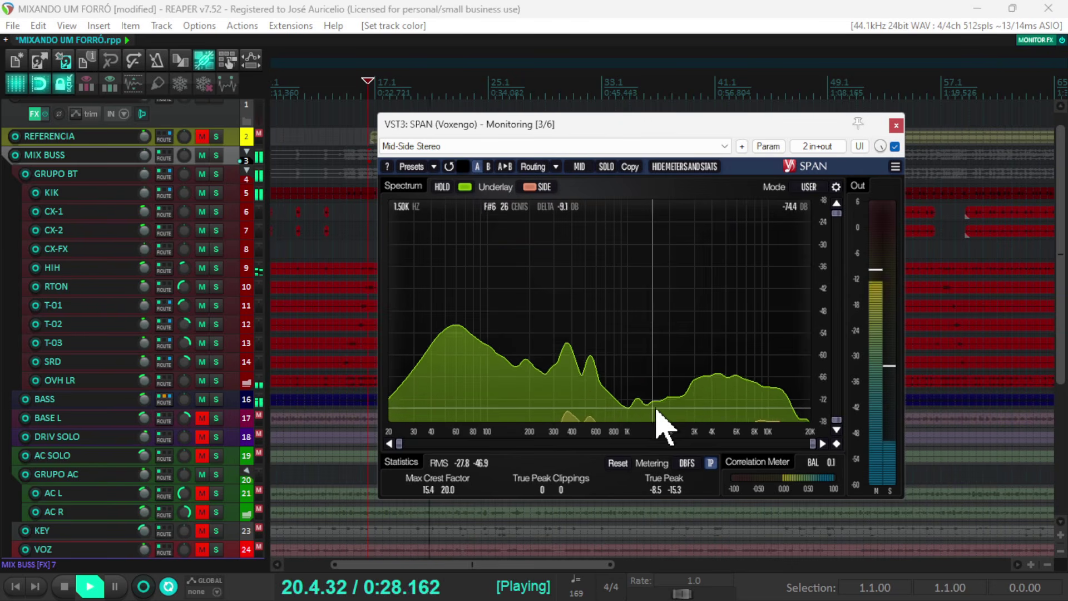
pyautogui.click(896, 125)
pyautogui.press('space')
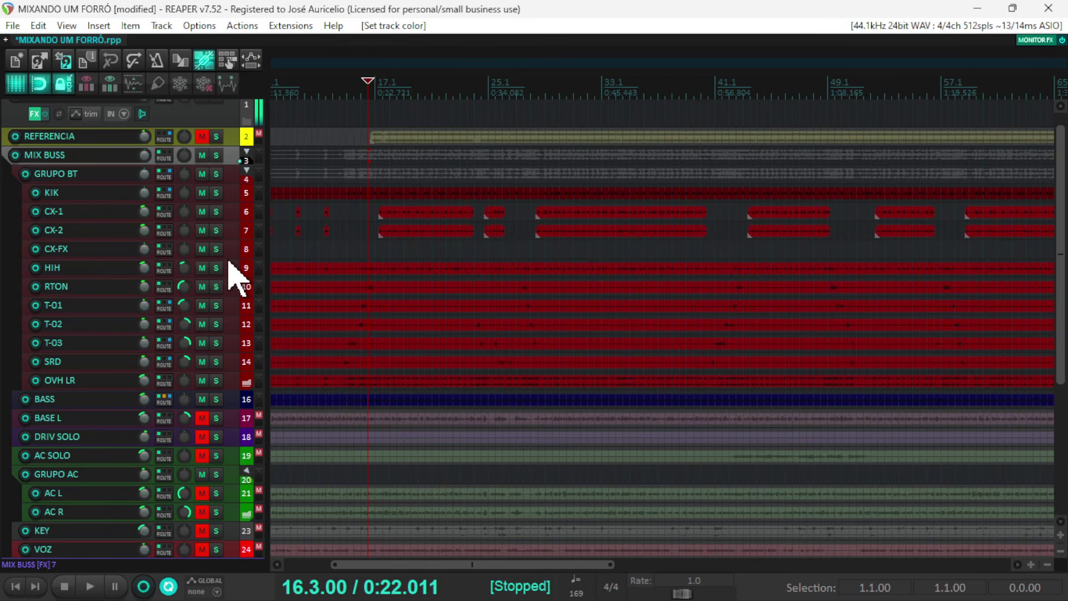
# - Look over the track list from MIX BUSS down to GRUPO SUB, then play the mix from bar 16
pyautogui.scroll(-3, 238, 244)
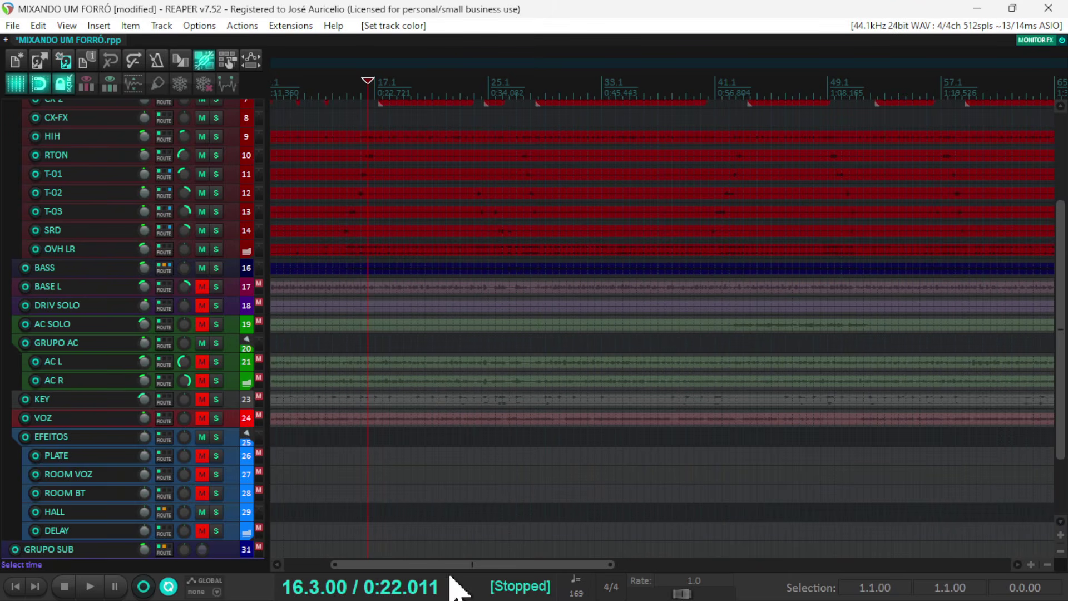
pyautogui.scroll(3, 197, 340)
pyautogui.scroll(-2, 309, 256)
pyautogui.scroll(1, 322, 256)
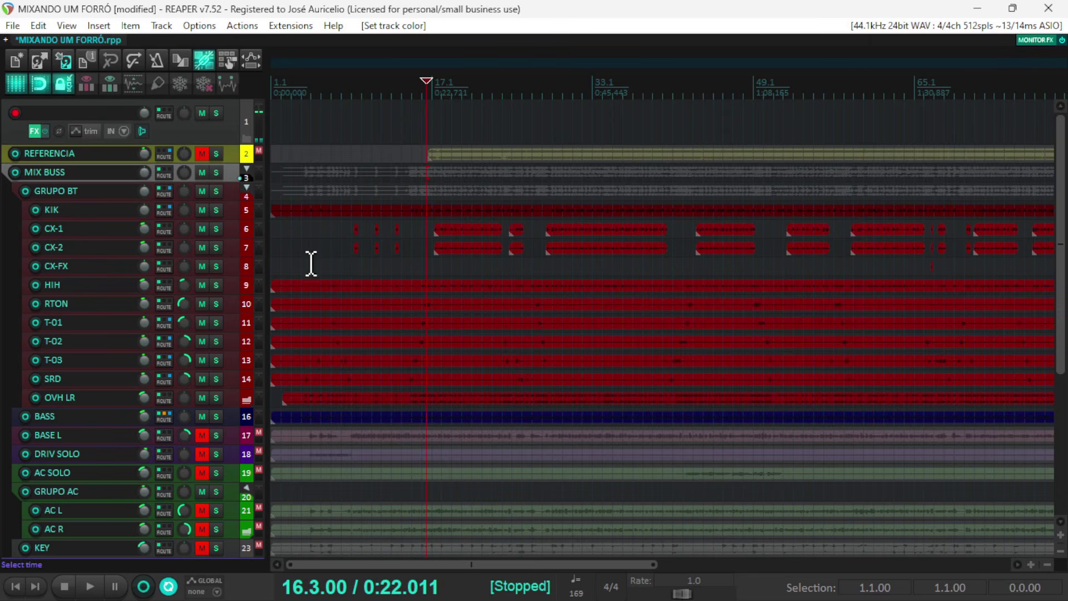
pyautogui.press('space')
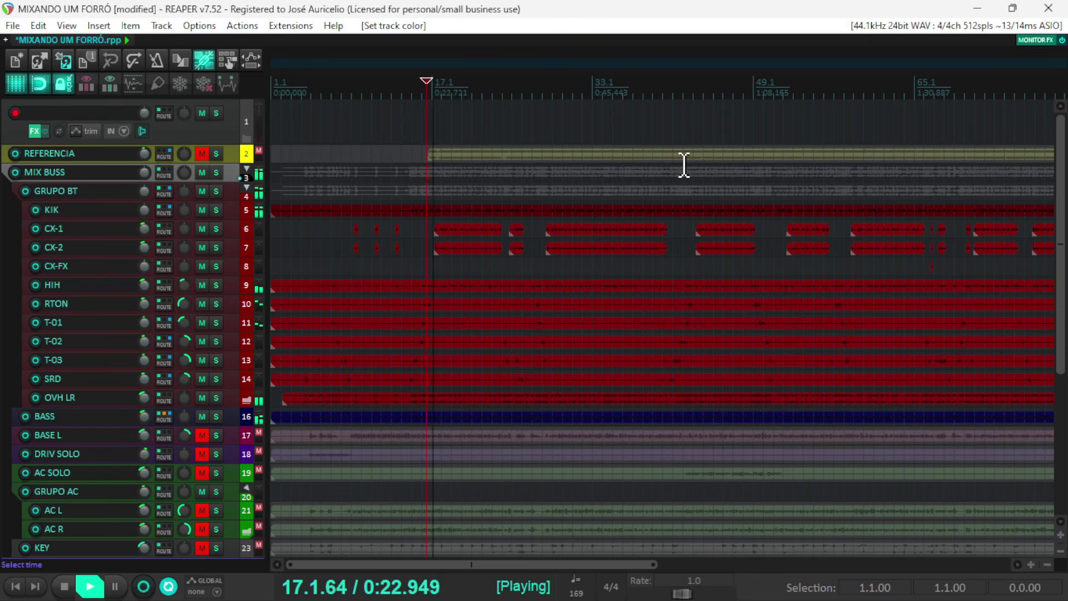